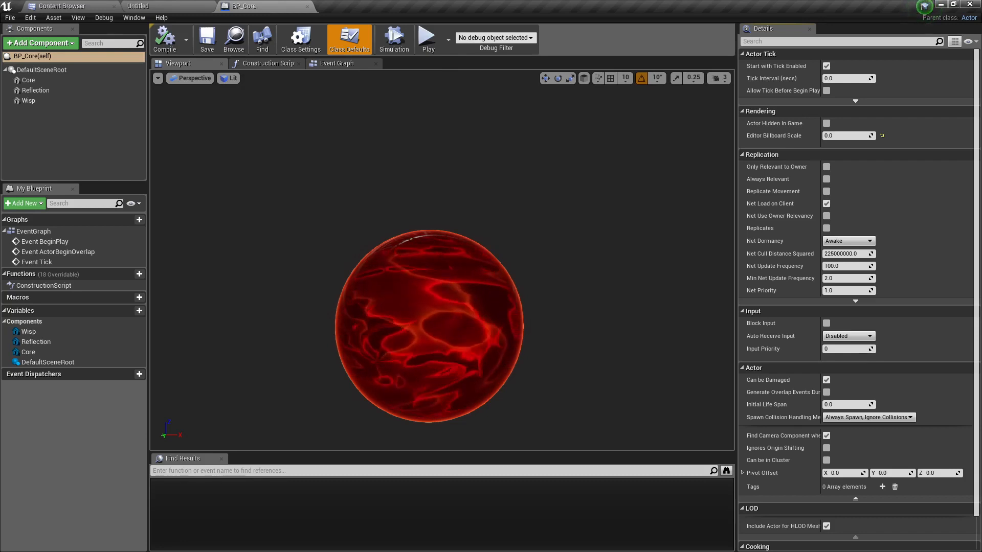
Examine the red core sphere in the blueprint viewport from different distances and angles.
{"action": "scroll", "coordinate": [442, 296], "scroll_direction": "up", "scroll_amount": 5}
{"action": "scroll", "coordinate": [442, 297], "scroll_direction": "down", "scroll_amount": 3}
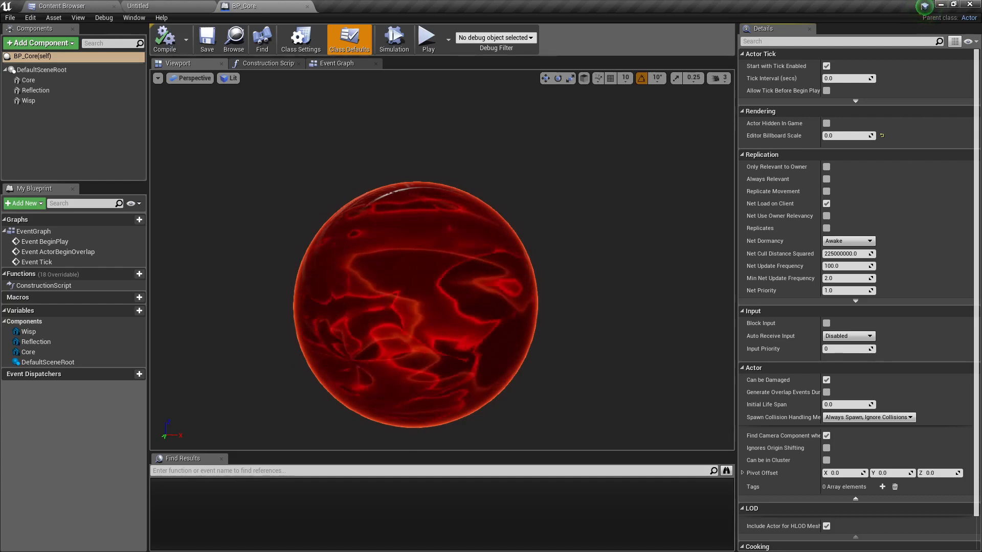
{"action": "right_click_drag", "start_coordinate": [441, 260], "coordinate": [560, 319]}
{"action": "key", "text": "s"}
{"action": "key", "text": "w"}
{"action": "key", "text": "s"}
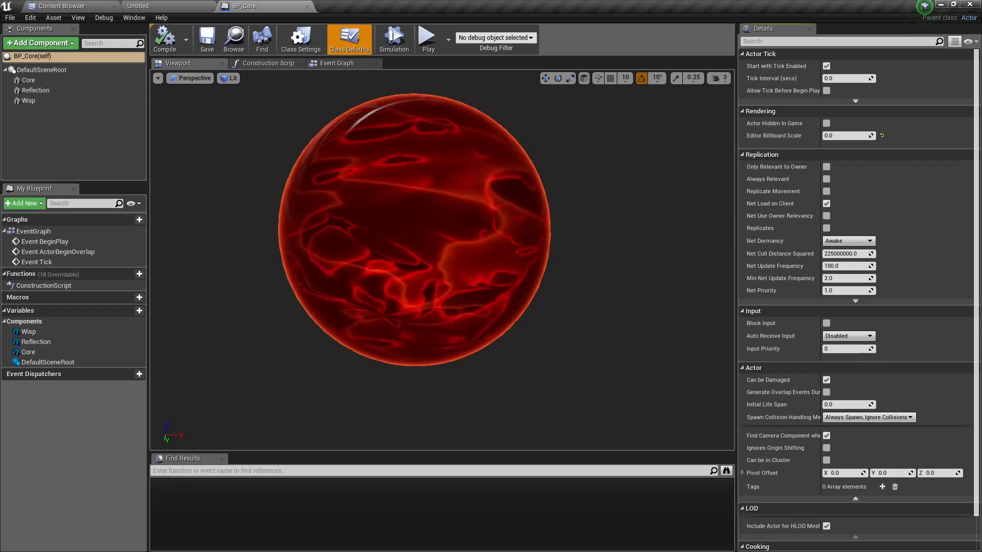
{"action": "mouse_move", "coordinate": [442, 260]}
{"action": "right_mouse_down"}
{"action": "mouse_move", "coordinate": [358, 230]}
{"action": "mouse_move", "coordinate": [442, 240]}
{"action": "right_mouse_up"}
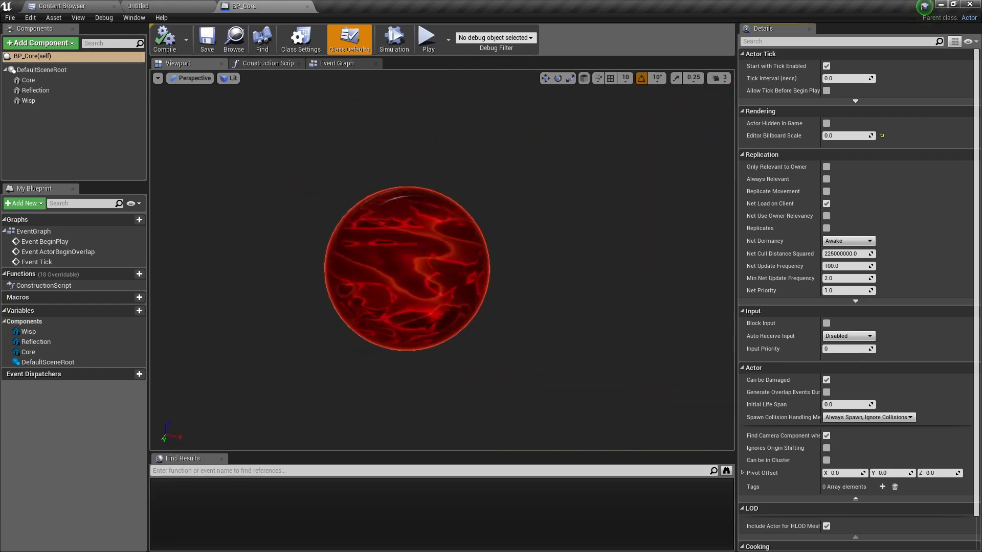
Open the Core component's material instance M_Core_Inst and its parent material M_Core.
{"action": "left_click", "coordinate": [28, 80]}
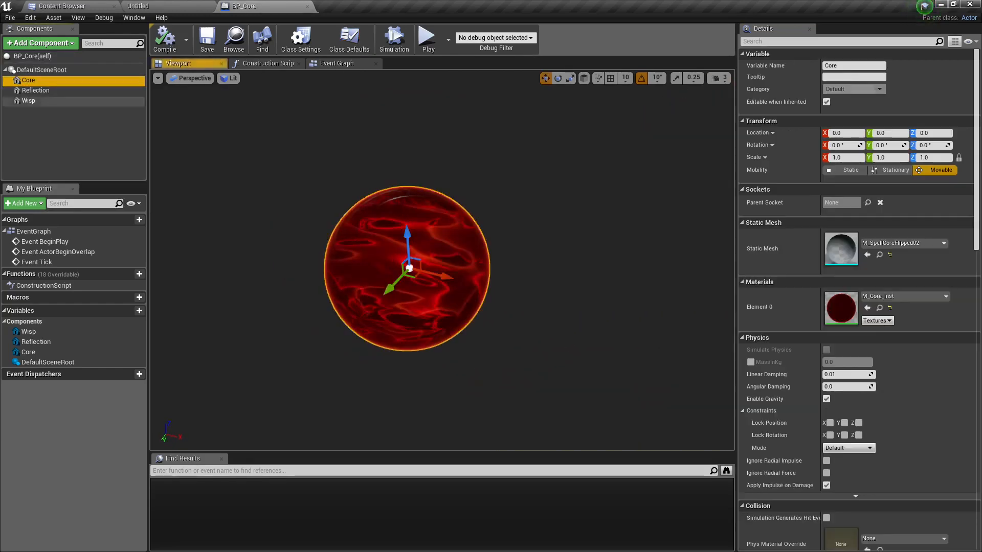
{"action": "double_click", "coordinate": [834, 301]}
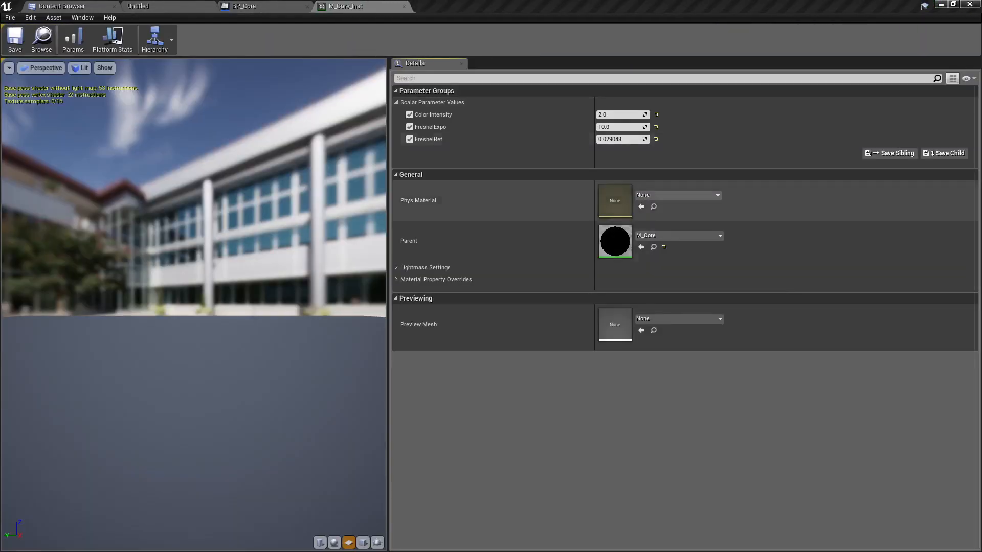
{"action": "double_click", "coordinate": [616, 242]}
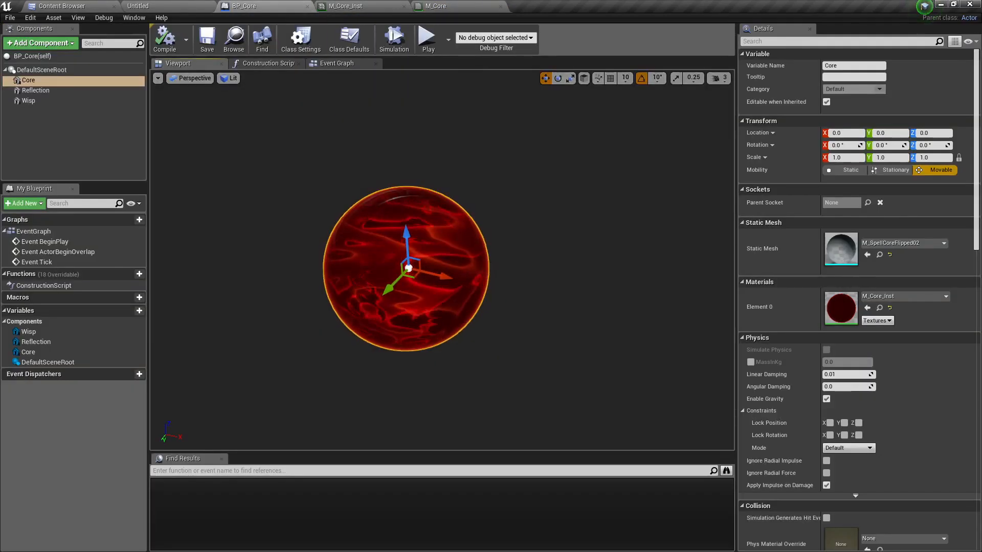
Return to BP_Core and inspect the sphere up close with only the root component selected.
{"action": "left_click", "coordinate": [42, 69]}
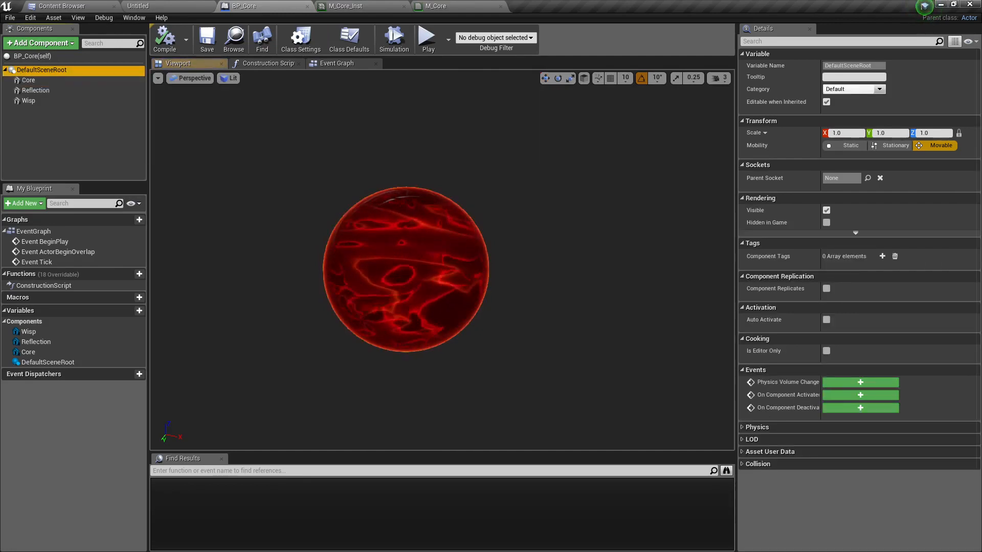
{"action": "scroll", "coordinate": [406, 269], "scroll_direction": "up", "scroll_amount": 4}
{"action": "scroll", "coordinate": [405, 269], "scroll_direction": "up", "scroll_amount": 3}
{"action": "scroll", "coordinate": [406, 270], "scroll_direction": "down", "scroll_amount": 7}
{"action": "scroll", "coordinate": [405, 269], "scroll_direction": "up", "scroll_amount": 4}
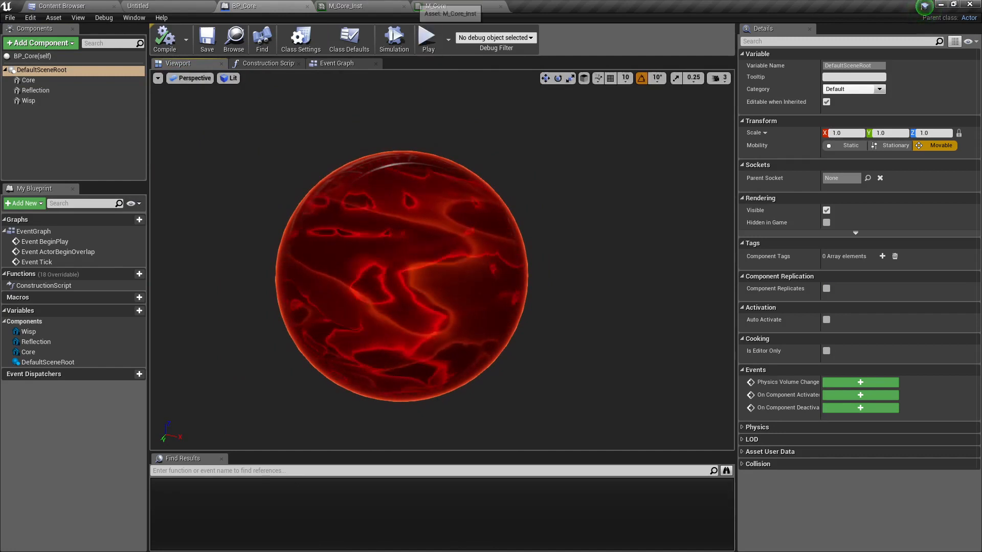
Review the M_Core material graph, checking the colour constant and the FresnelExpo and FresnelRef parameter nodes.
{"action": "left_click", "coordinate": [381, 5]}
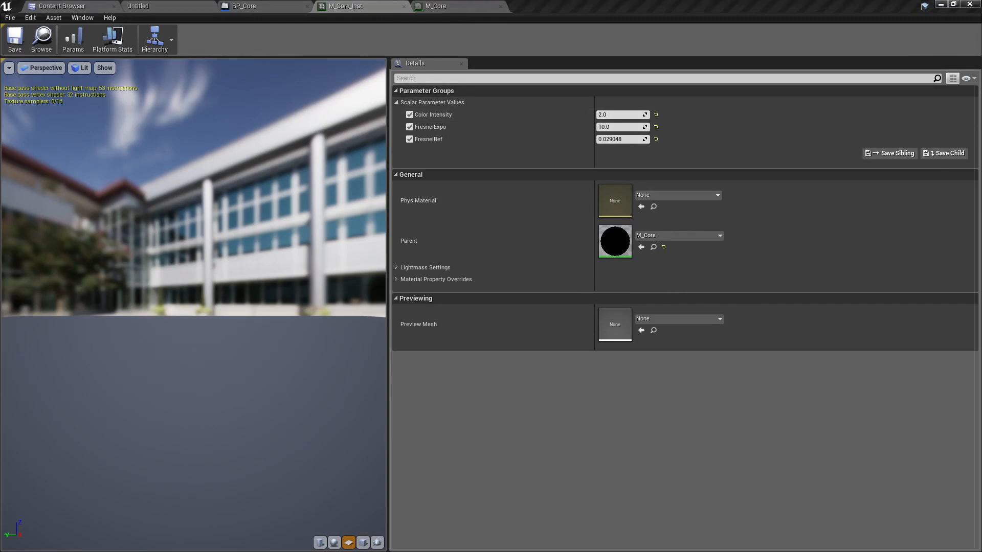
{"action": "left_click", "coordinate": [443, 6]}
{"action": "right_click_drag", "start_coordinate": [364, 164], "coordinate": [570, 198]}
{"action": "left_click", "coordinate": [400, 206]}
{"action": "right_click", "coordinate": [399, 206]}
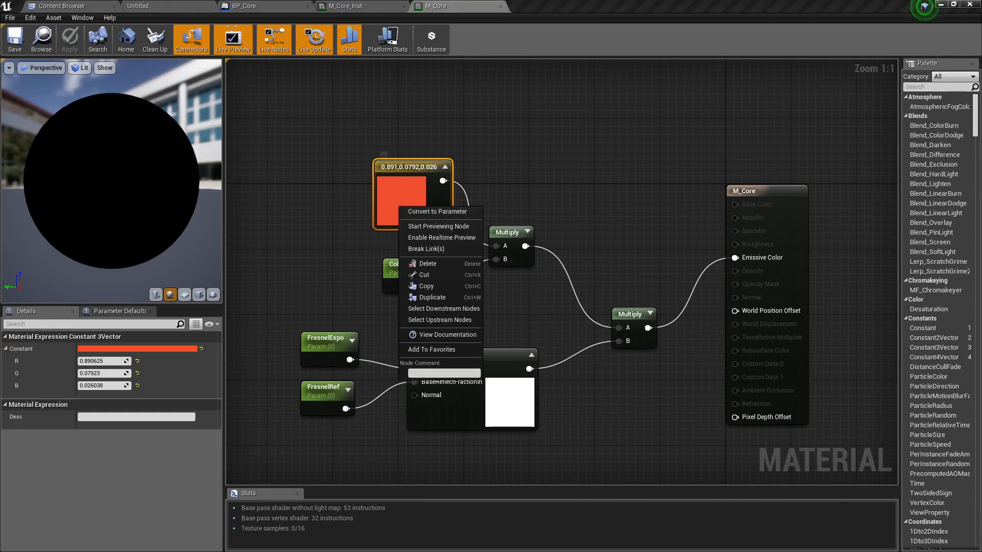
{"action": "left_click", "coordinate": [425, 212]}
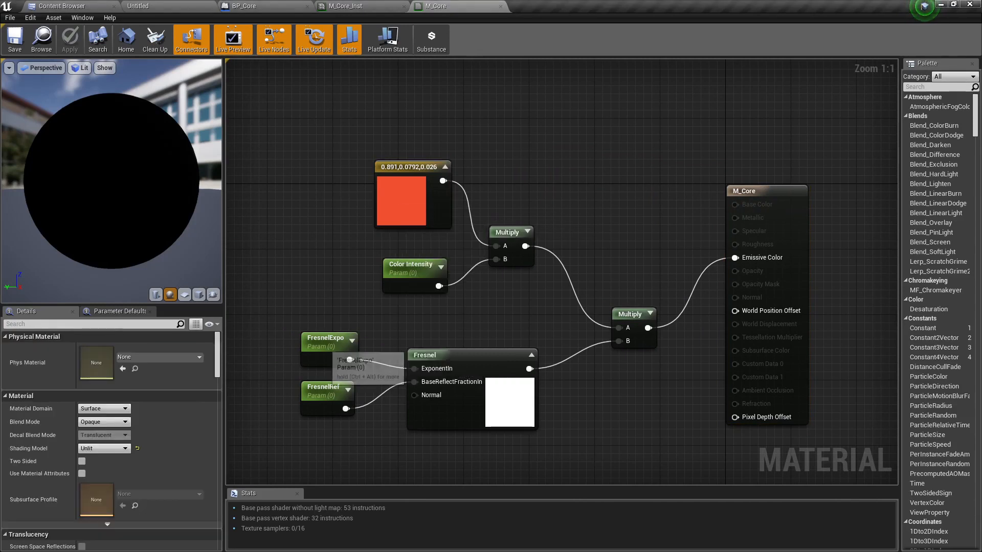
{"action": "left_click", "coordinate": [328, 340]}
{"action": "left_click", "coordinate": [324, 394]}
{"action": "left_click", "coordinate": [335, 342]}
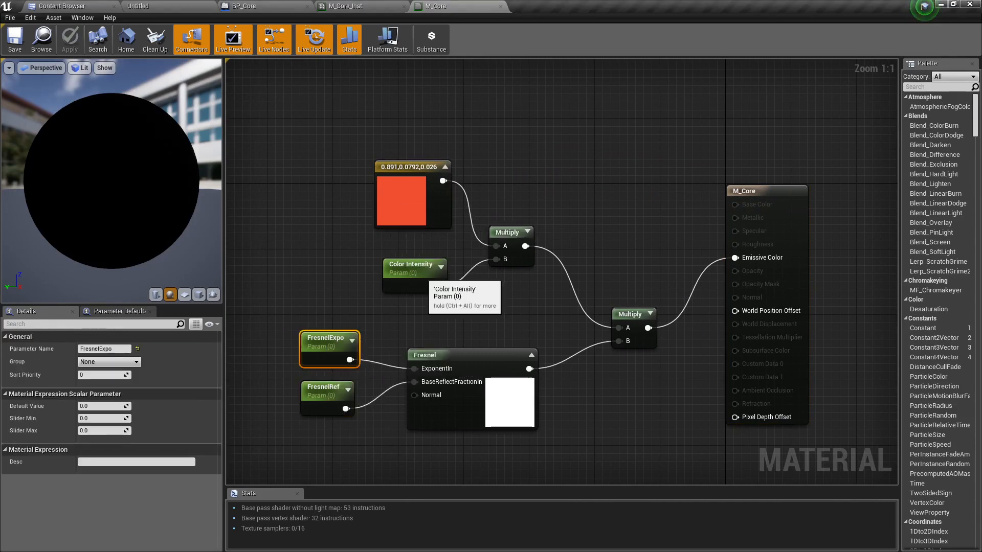
Convert the red constant vector in M_Core to a parameter named Color and apply the material changes.
{"action": "left_click", "coordinate": [401, 202]}
{"action": "right_click_drag", "start_coordinate": [402, 202], "coordinate": [400, 198]}
{"action": "right_click", "coordinate": [399, 194]}
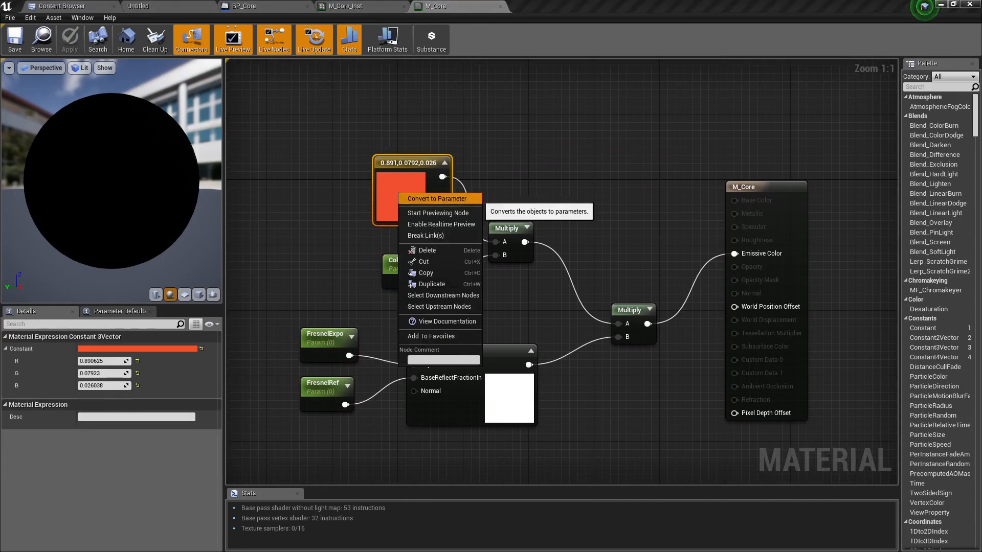
{"action": "left_click", "coordinate": [432, 199]}
{"action": "type", "text": "Col"}
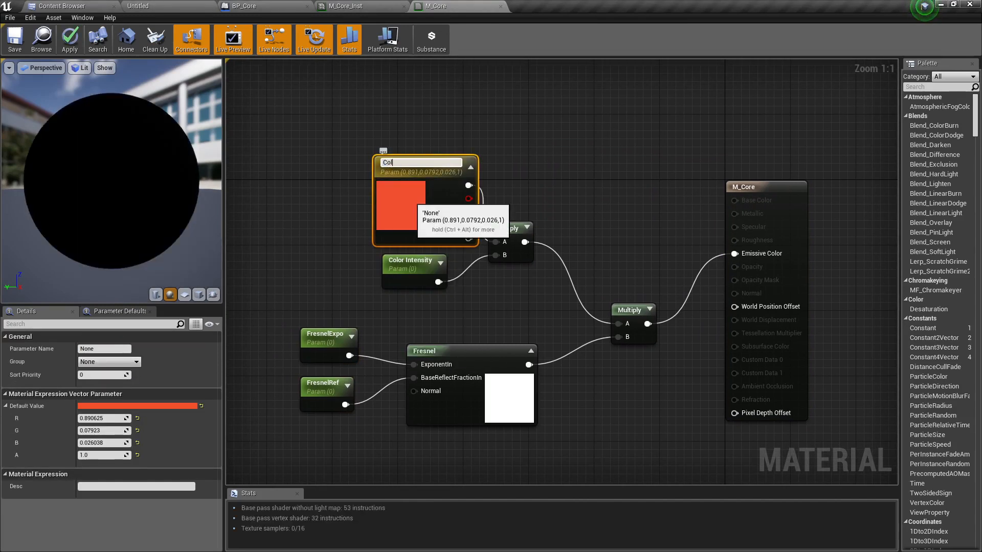
{"action": "type", "text": "or"}
{"action": "key", "text": "Return"}
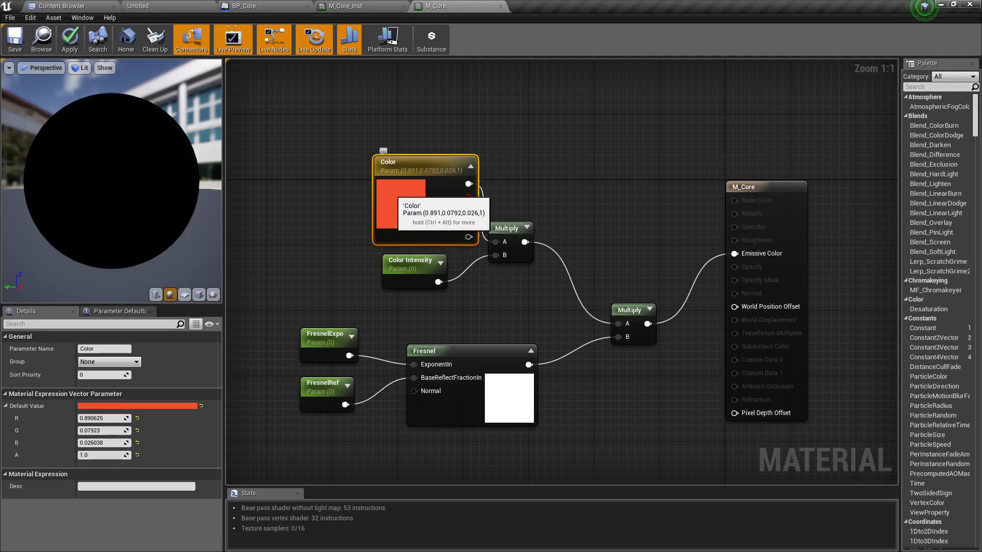
{"action": "left_click", "coordinate": [69, 46]}
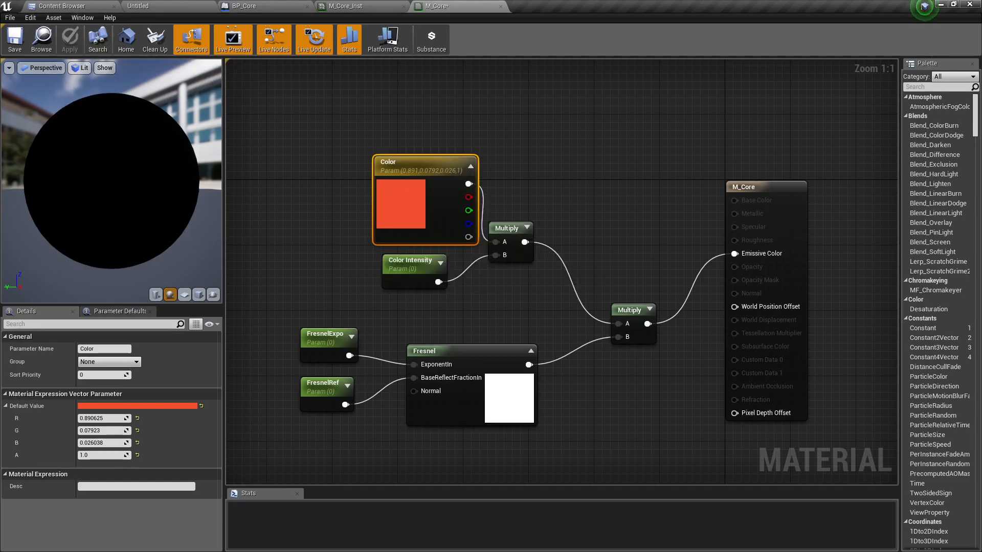
Close the M_Core material and enable the Color parameter override in M_Core_Inst.
{"action": "left_click", "coordinate": [358, 5]}
{"action": "middle_click", "coordinate": [450, 5]}
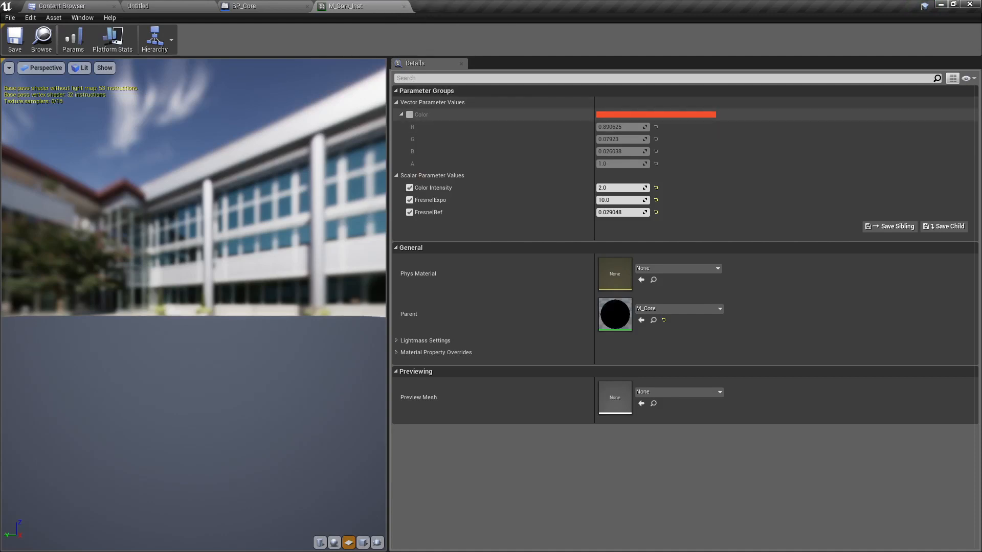
{"action": "left_click", "coordinate": [410, 115]}
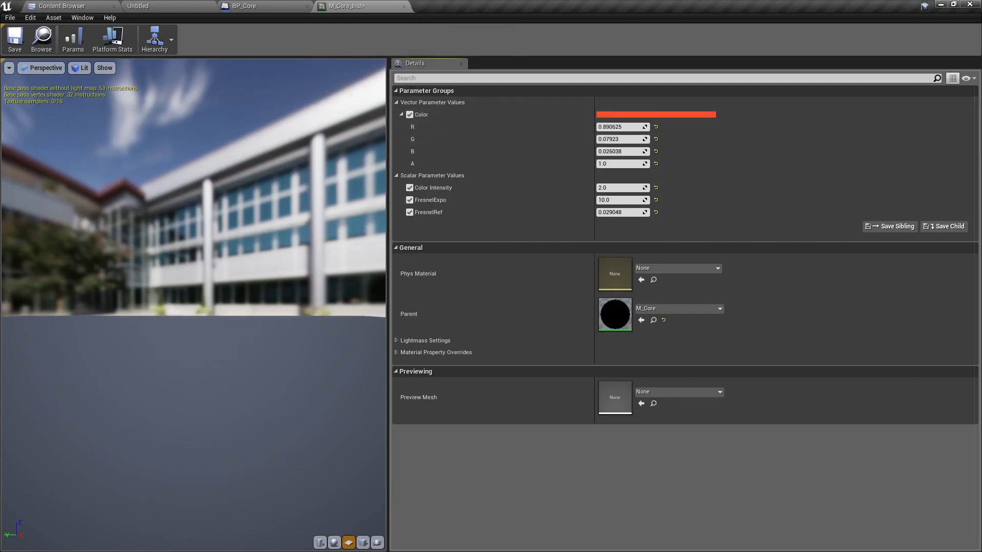
Display the M_Core_Inst material preview on a sphere instead of a plane.
{"action": "left_click_drag", "start_coordinate": [154, 286], "coordinate": [259, 301]}
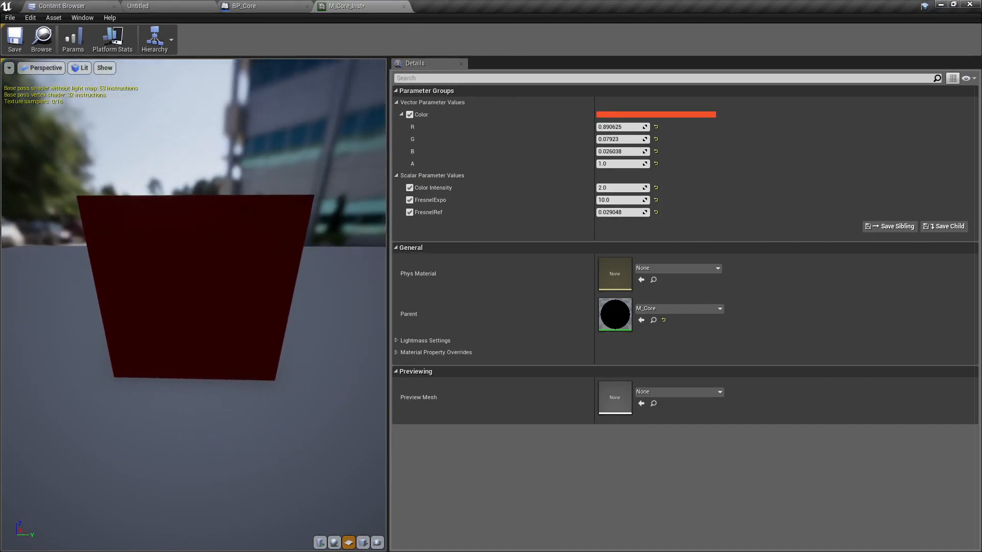
{"action": "left_click", "coordinate": [334, 543]}
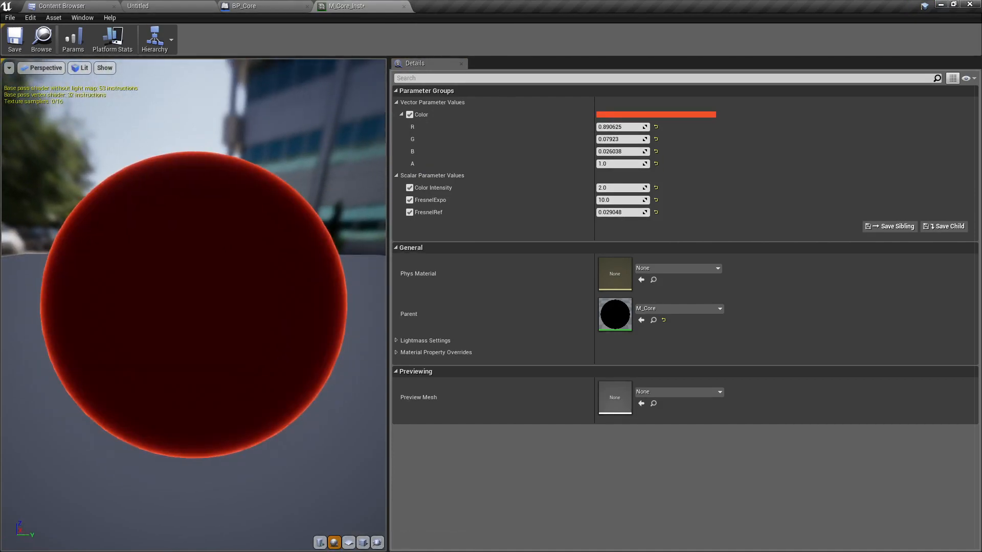
{"action": "right_click_drag", "start_coordinate": [193, 305], "coordinate": [193, 322]}
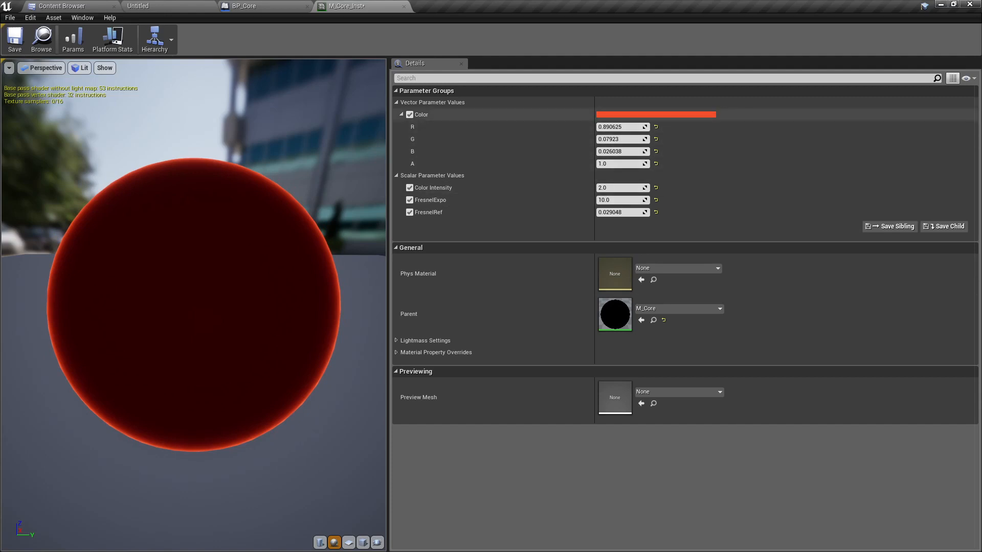
Set the Color parameter's R channel to 15 and Color Intensity to 1.
{"action": "left_click", "coordinate": [629, 127]}
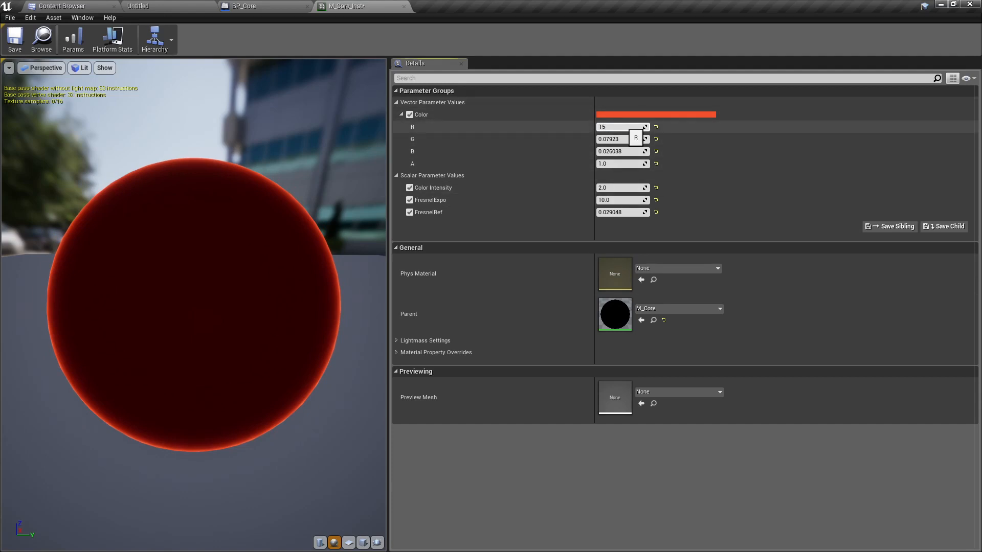
{"action": "key", "text": "Return"}
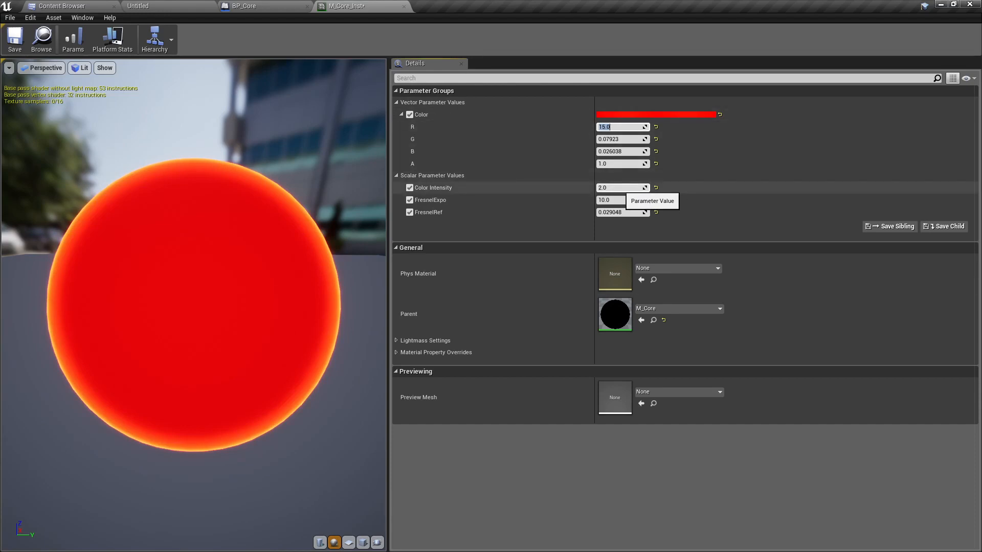
{"action": "left_click", "coordinate": [620, 188]}
{"action": "type", "text": "1"}
{"action": "key", "text": "Return"}
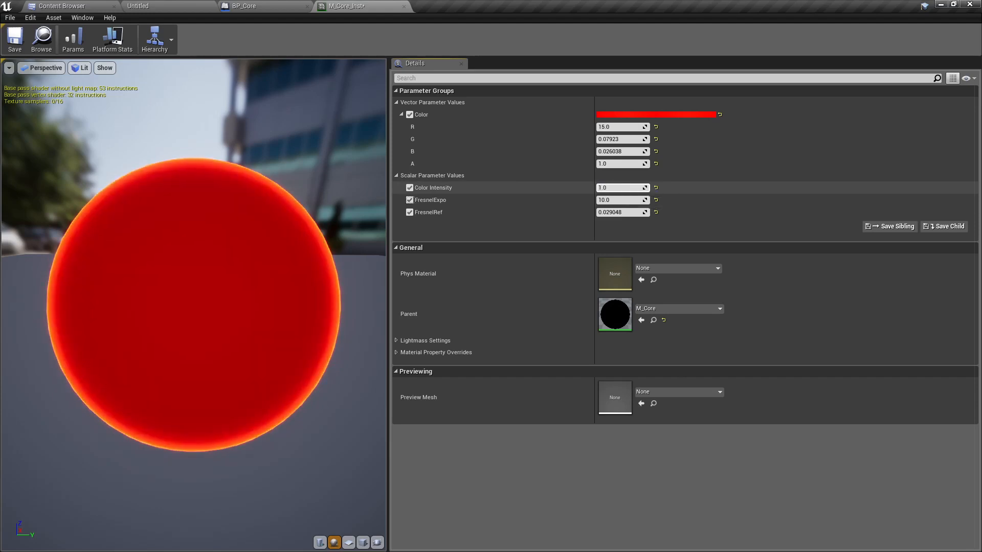
Try a Color Intensity of 4 and return it to 1.
{"action": "type", "text": "4"}
{"action": "key", "text": "Return"}
{"action": "type", "text": "1"}
{"action": "key", "text": "Return"}
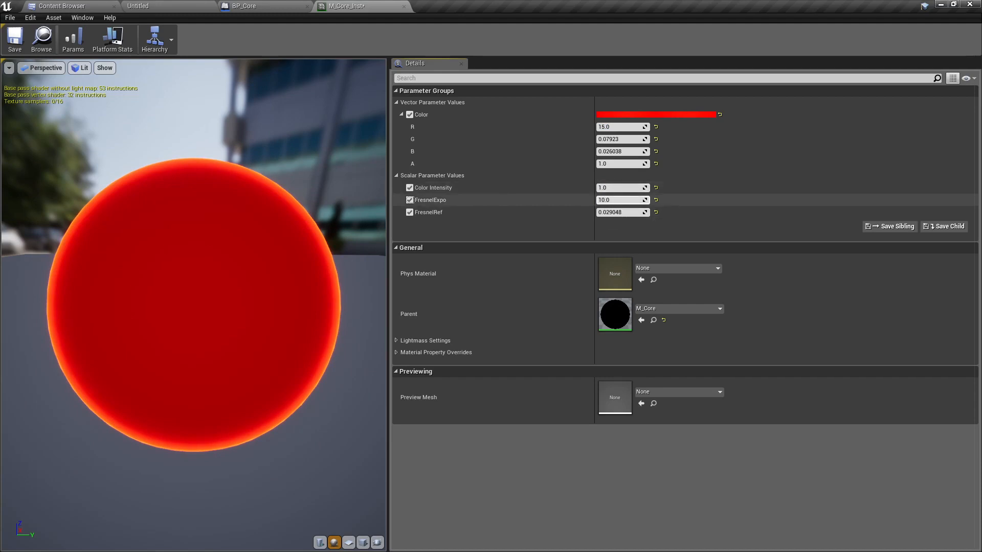
Enter 10 as the FresnelExpo value.
{"action": "mouse_move", "coordinate": [644, 200]}
{"action": "left_mouse_down"}
{"action": "mouse_move", "coordinate": [606, 200]}
{"action": "mouse_move", "coordinate": [635, 200]}
{"action": "left_mouse_up"}
{"action": "type", "text": "10"}
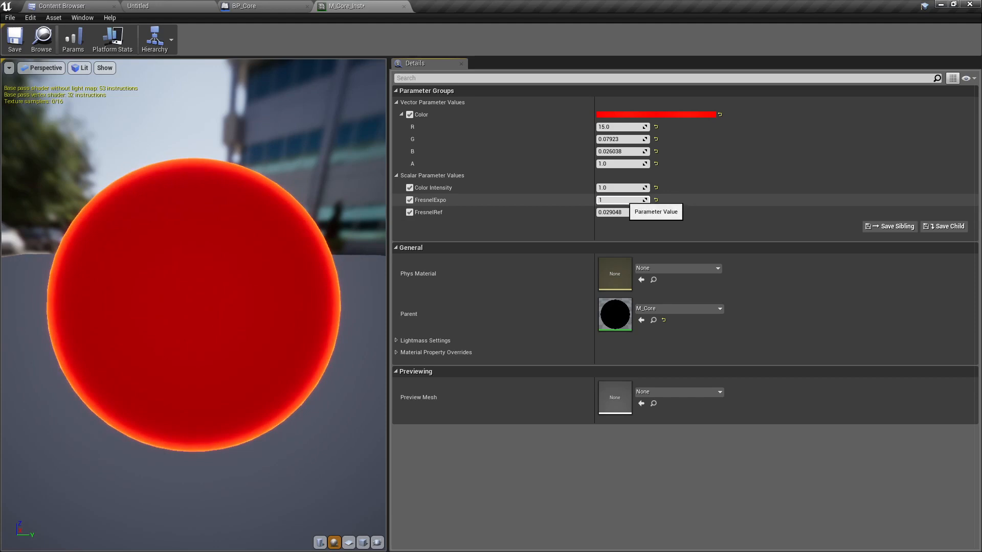
{"action": "key", "text": "Return"}
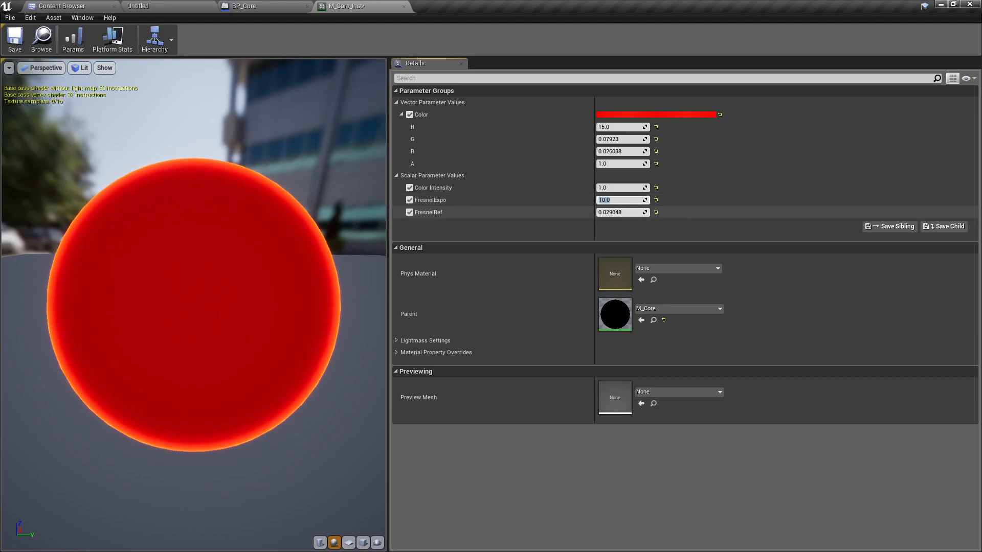
Tune FresnelRef by trying values such as 0, 0.07 and 0.007, settling on 0.001.
{"action": "mouse_move", "coordinate": [621, 212]}
{"action": "left_mouse_down"}
{"action": "mouse_move", "coordinate": [635, 213]}
{"action": "mouse_move", "coordinate": [620, 212]}
{"action": "left_mouse_up"}
{"action": "left_click", "coordinate": [620, 213]}
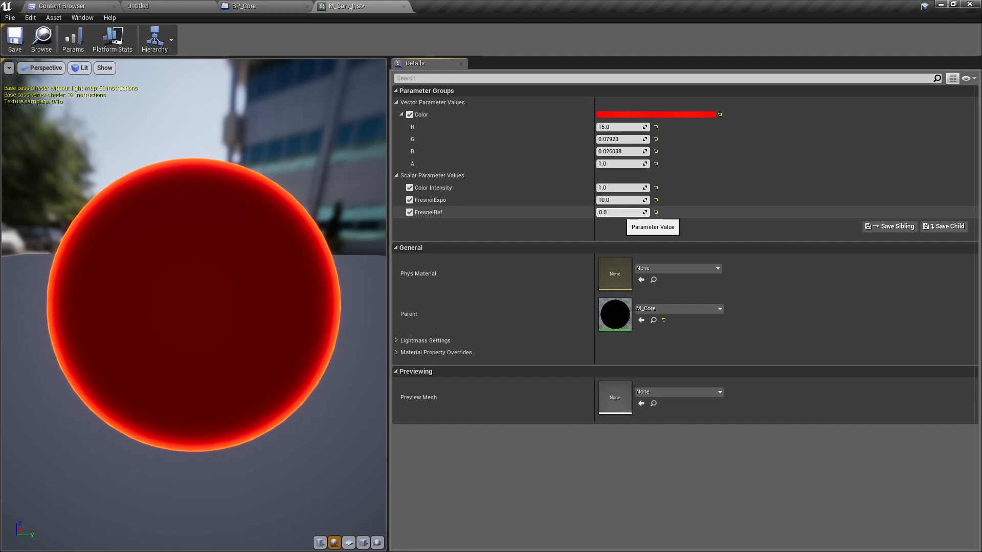
{"action": "type", "text": "0.07"}
{"action": "key", "text": "Return"}
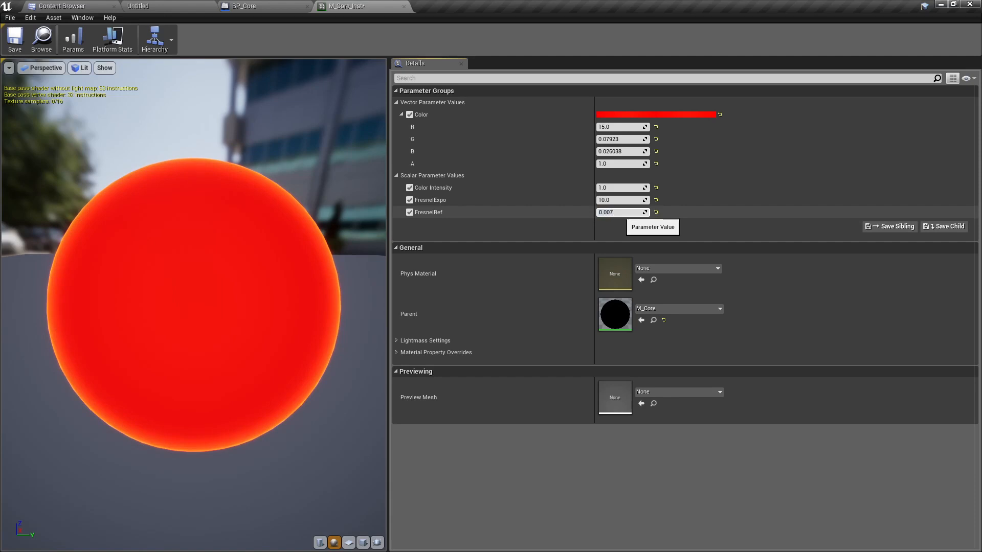
{"action": "key", "text": "Return"}
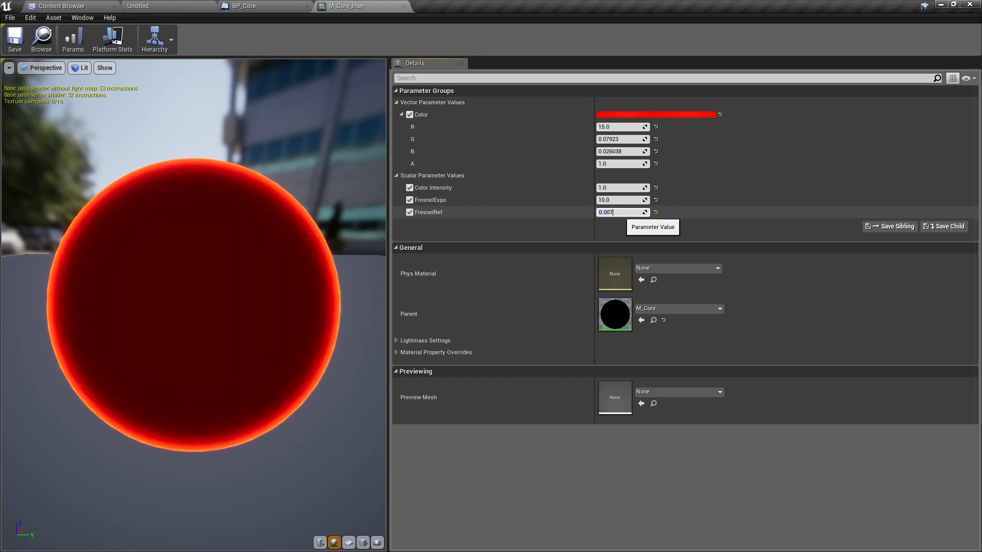
{"action": "key", "text": "BackSpace"}
{"action": "type", "text": "3"}
{"action": "key", "text": "Return"}
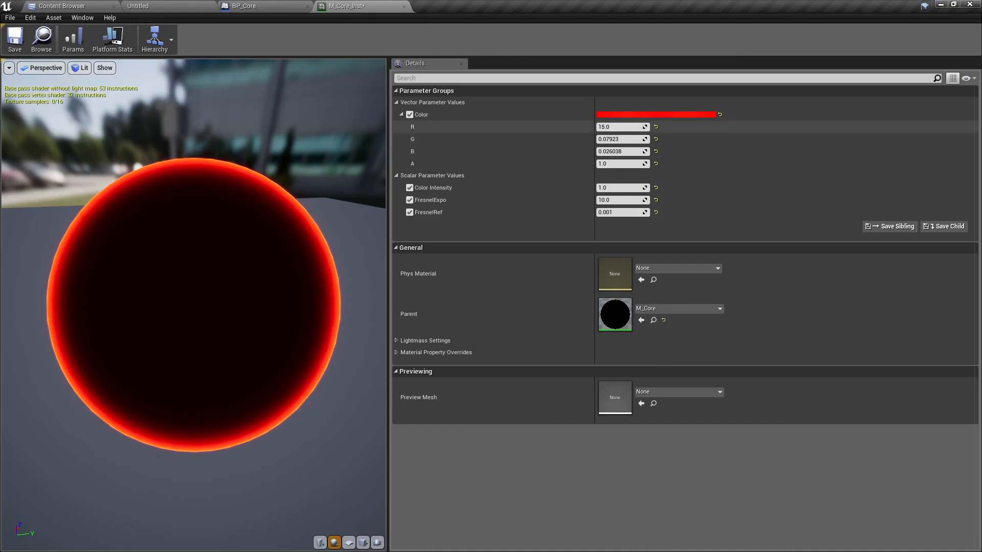
Set the Color parameter's G and B channels to 0.
{"action": "left_click", "coordinate": [621, 139]}
{"action": "type", "text": "0"}
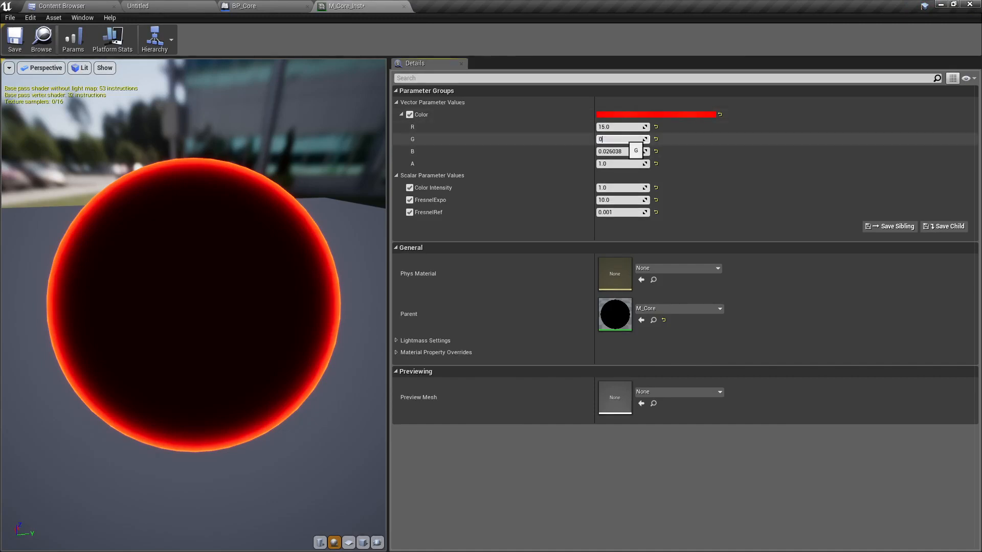
{"action": "key", "text": "Tab"}
{"action": "type", "text": "0"}
{"action": "left_click", "coordinate": [642, 114]}
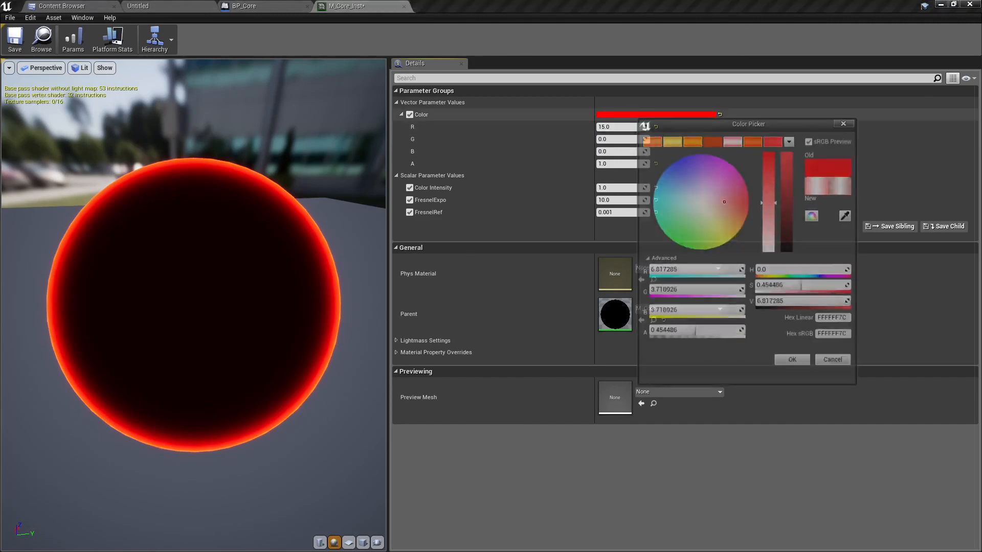
{"action": "left_click_drag", "start_coordinate": [751, 204], "coordinate": [751, 207]}
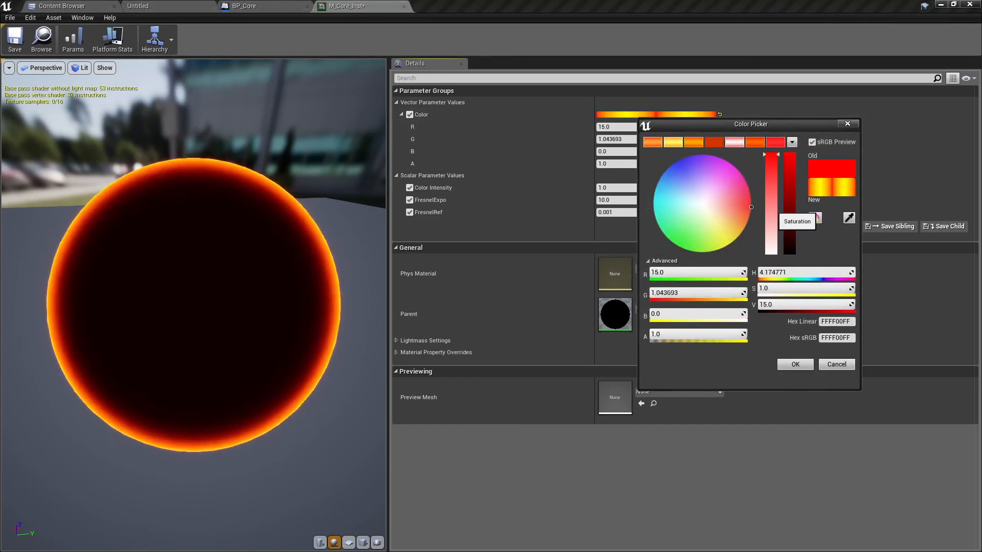
{"action": "left_click", "coordinate": [837, 364]}
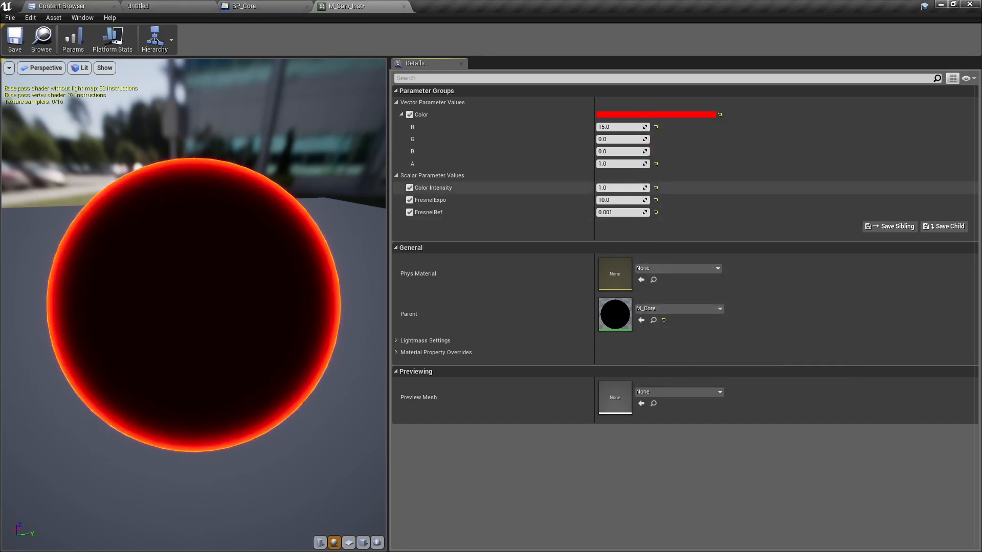
Examine the red core sphere in the BP_Core viewport and close the core material instance.
{"action": "left_click_drag", "start_coordinate": [307, 194], "coordinate": [302, 287]}
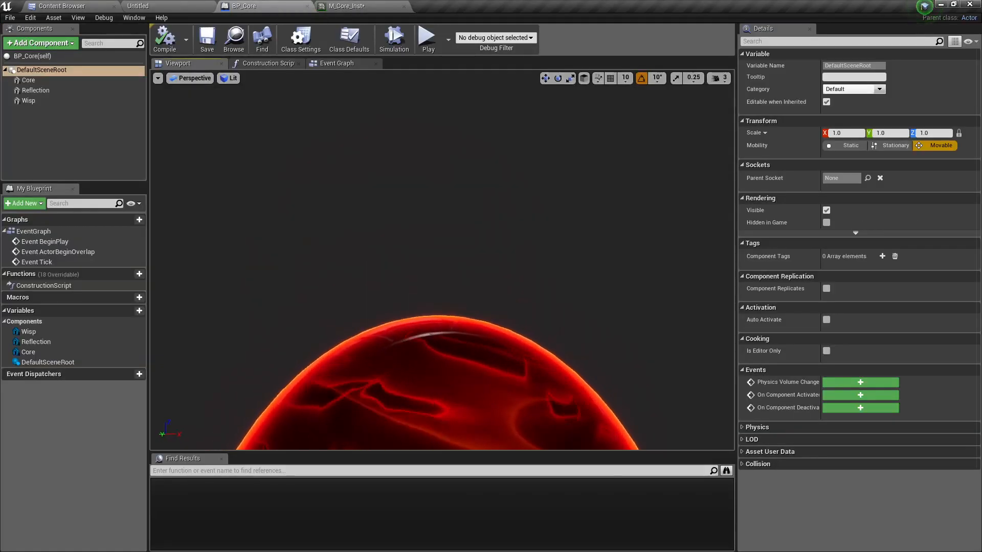
{"action": "right_click_drag", "start_coordinate": [442, 260], "coordinate": [456, 344]}
{"action": "key", "text": "s"}
{"action": "key", "text": "w"}
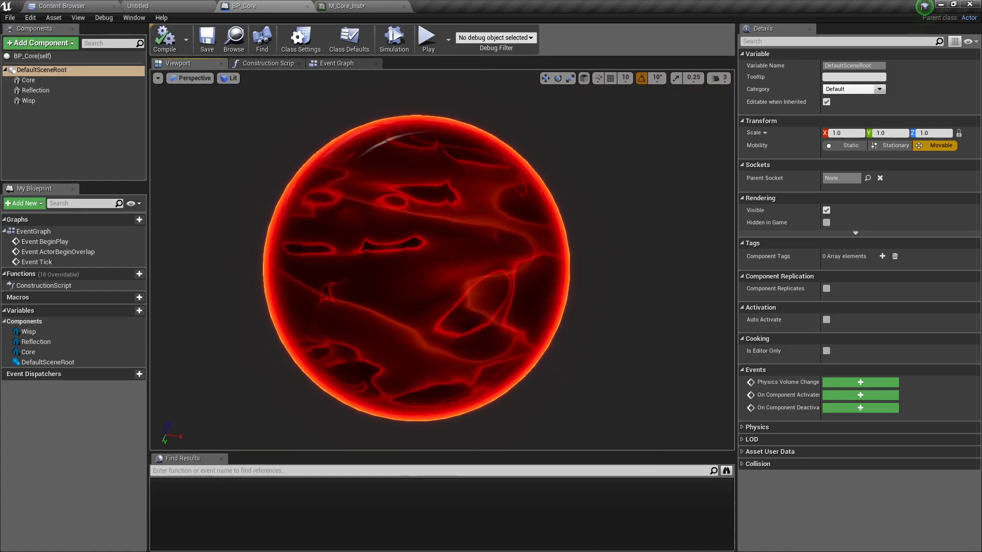
{"action": "left_click", "coordinate": [336, 5]}
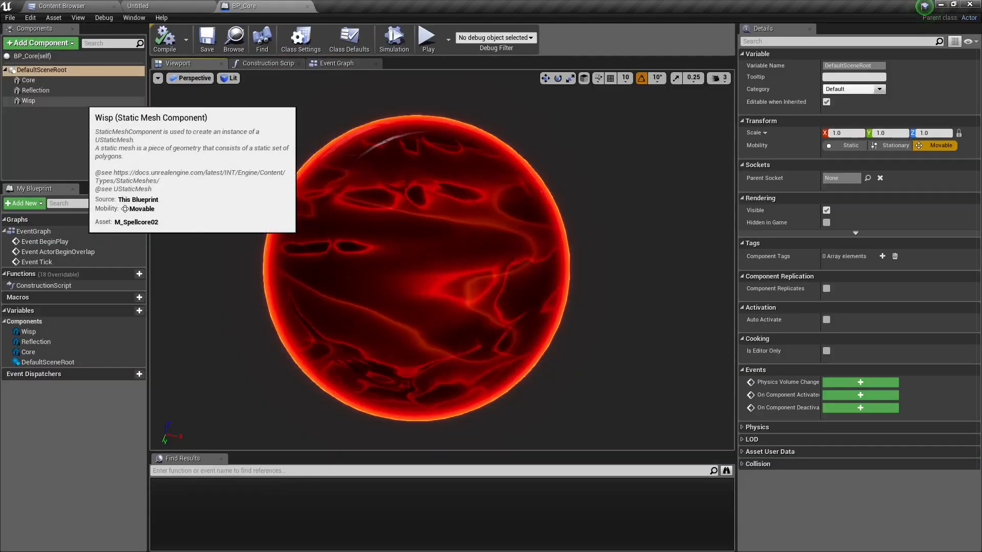
Open the Wisp component's material instance M_Wisp_Inst and its parent material M_Wisp.
{"action": "left_click", "coordinate": [80, 101]}
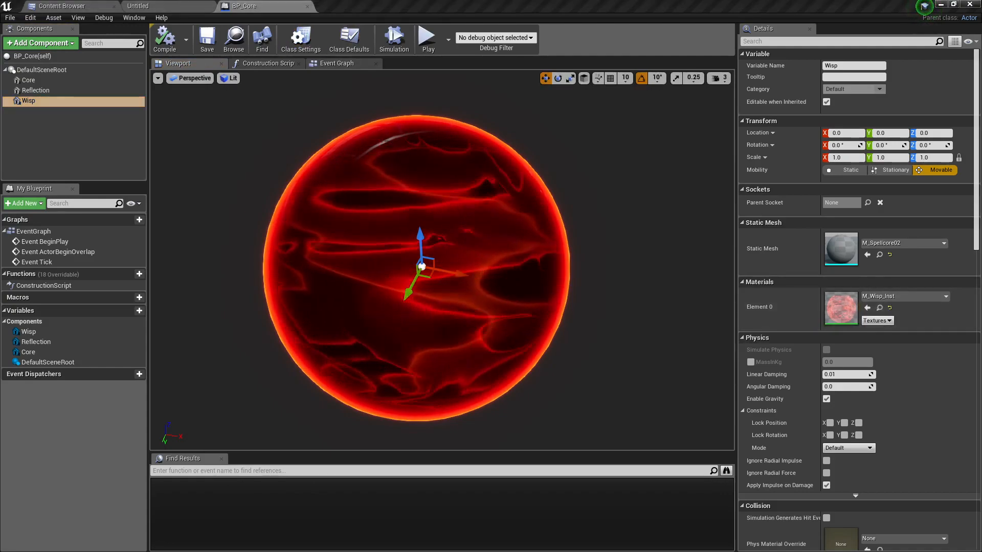
{"action": "double_click", "coordinate": [841, 308]}
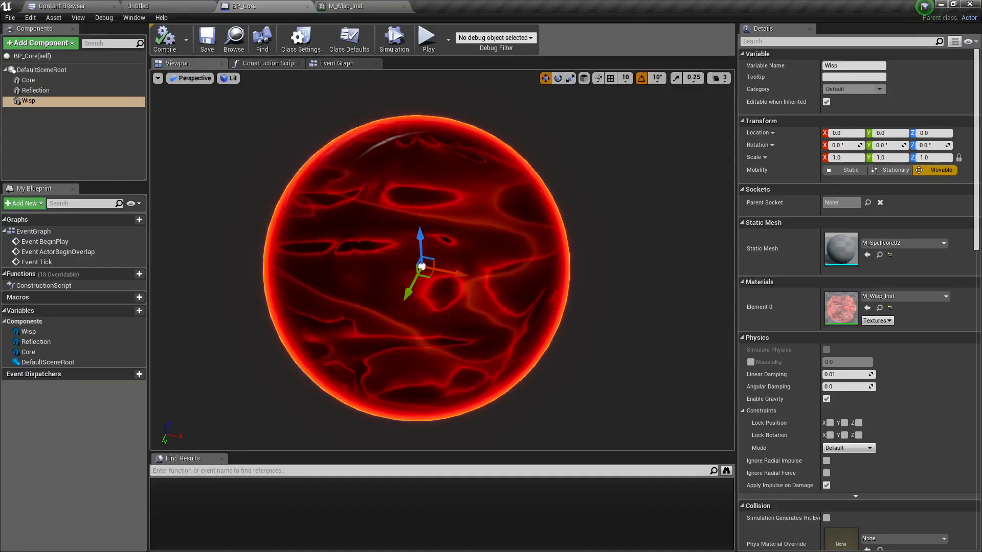
{"action": "right_click_drag", "start_coordinate": [443, 260], "coordinate": [441, 248]}
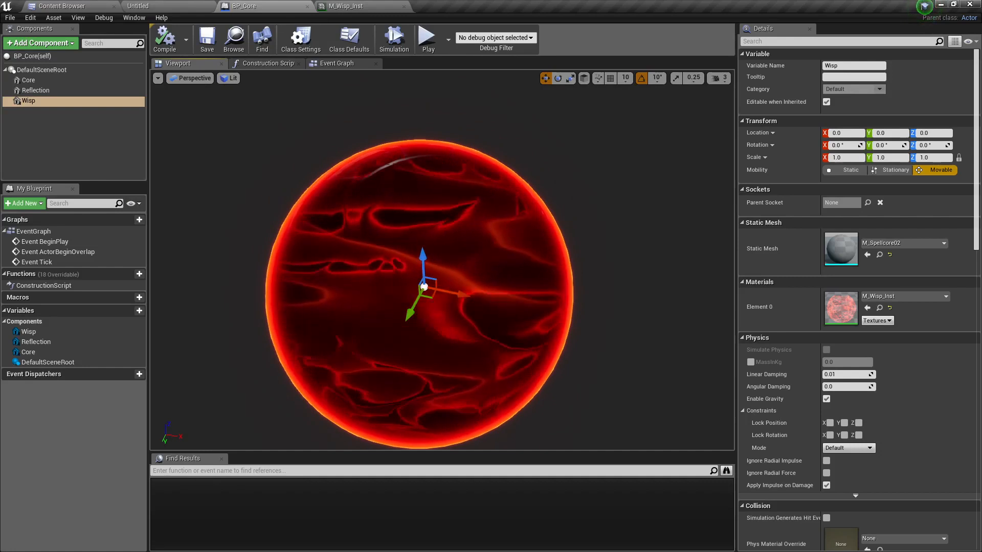
{"action": "key", "text": "s"}
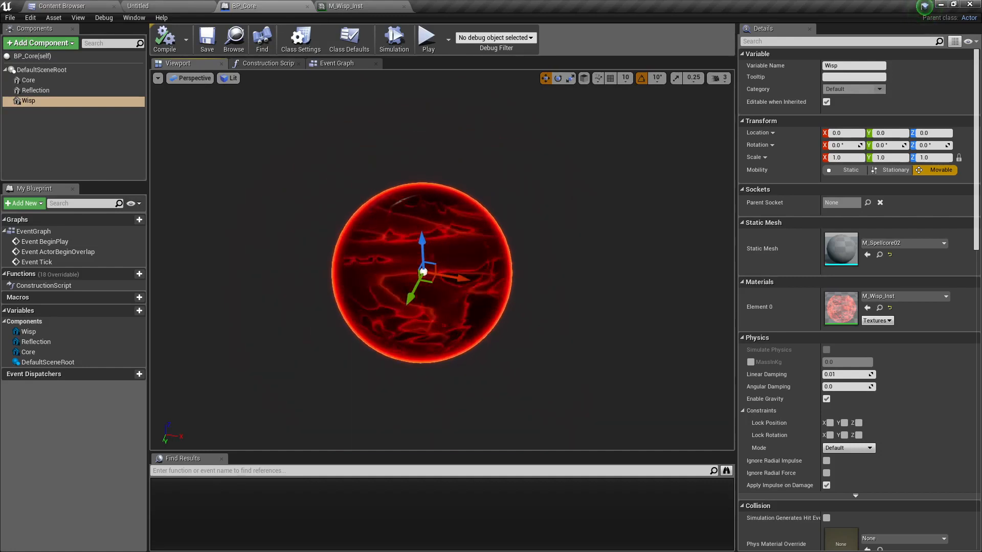
{"action": "left_click", "coordinate": [41, 69]}
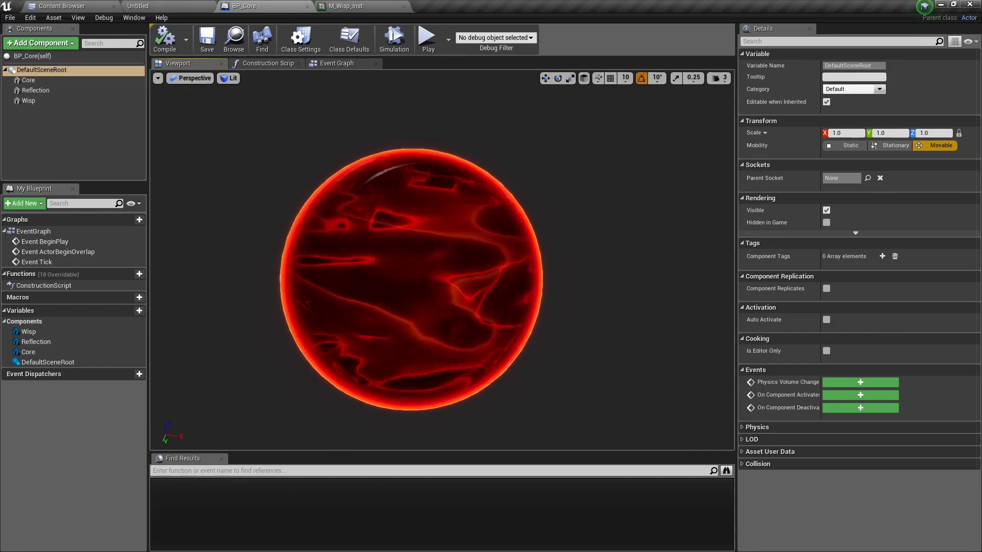
{"action": "left_click", "coordinate": [353, 6]}
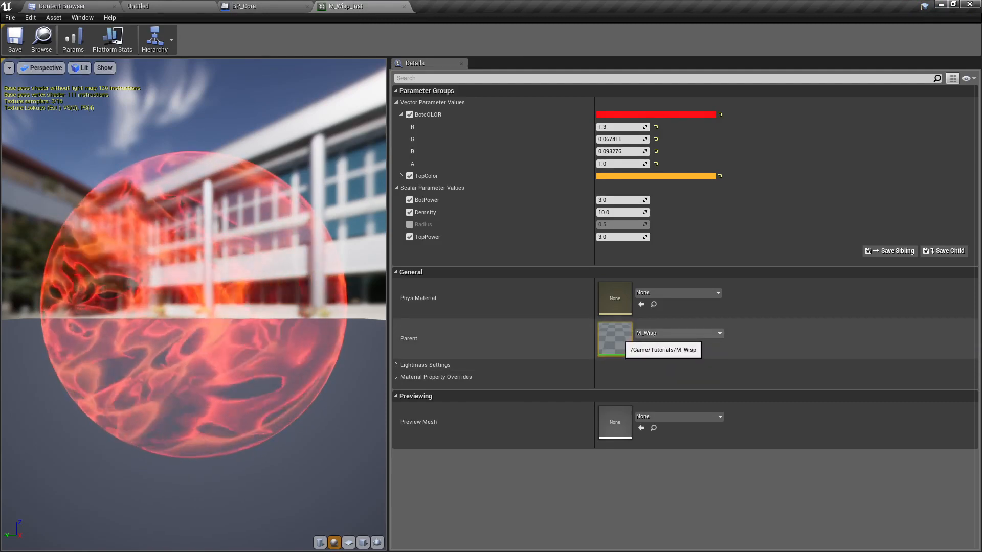
{"action": "double_click", "coordinate": [615, 339]}
{"action": "right_click_drag", "start_coordinate": [369, 289], "coordinate": [792, 348]}
{"action": "left_click_drag", "start_coordinate": [112, 181], "coordinate": [154, 219]}
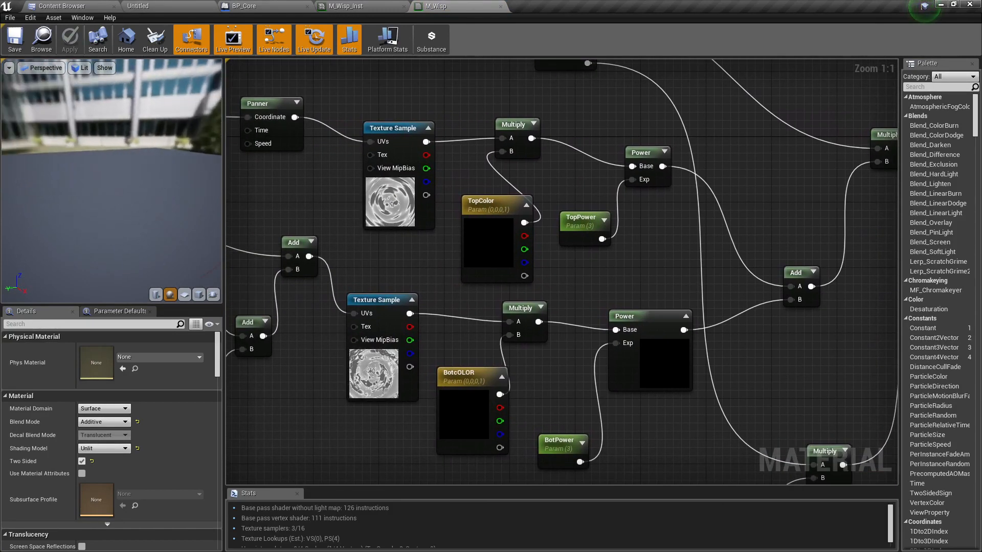
Set the TopColor parameter's default to a salmon red of R 1.0, G 0.245998 and B 0.196227.
{"action": "left_click", "coordinate": [490, 258]}
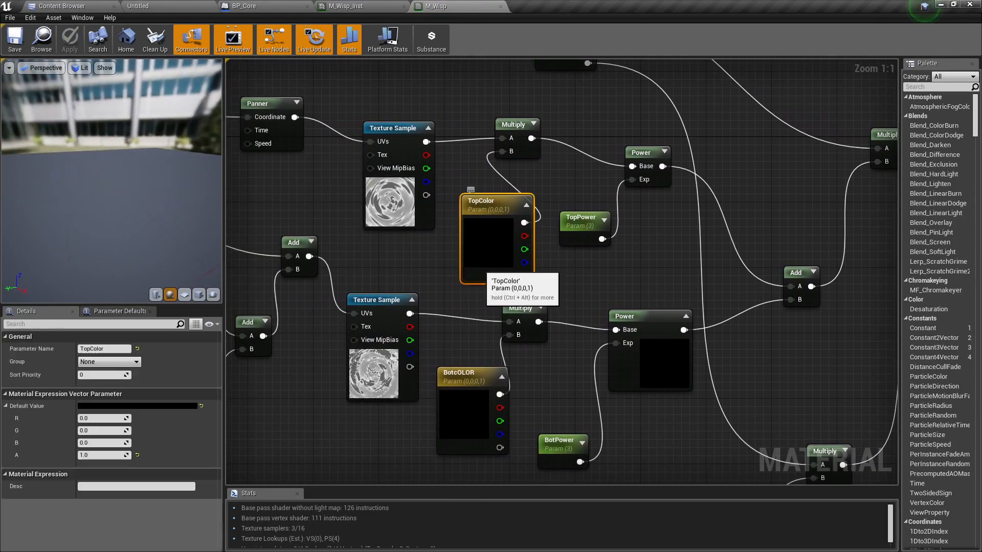
{"action": "right_click_drag", "start_coordinate": [380, 278], "coordinate": [622, 255]}
{"action": "scroll", "coordinate": [462, 197], "scroll_direction": "down", "scroll_amount": 1}
{"action": "right_click_drag", "start_coordinate": [412, 324], "coordinate": [209, 370]}
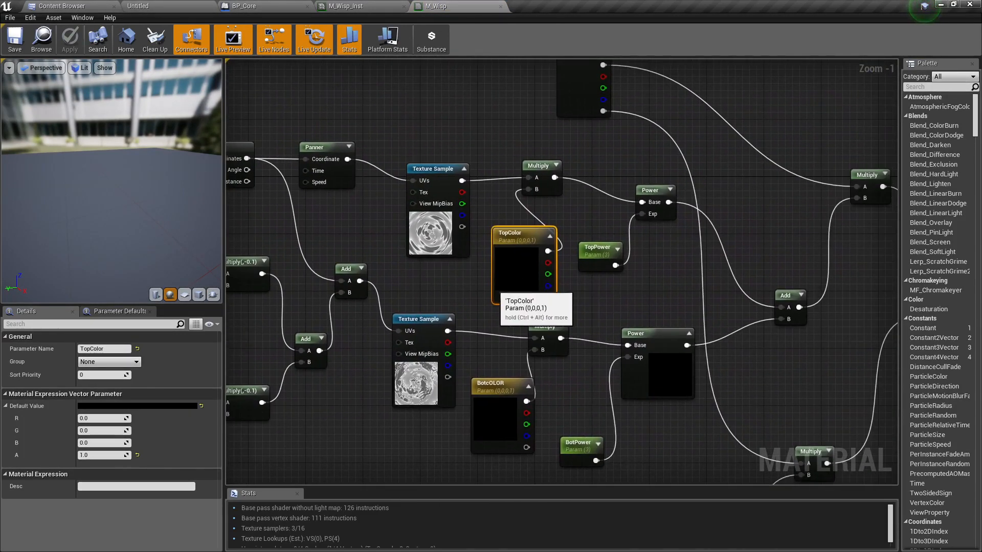
{"action": "left_click", "coordinate": [175, 407]}
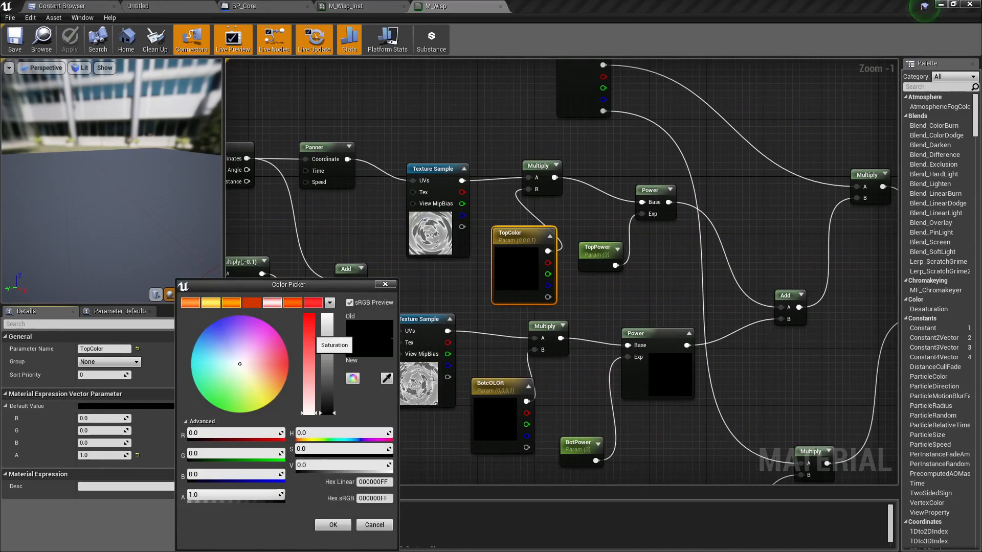
{"action": "left_click_drag", "start_coordinate": [327, 333], "coordinate": [327, 313]}
{"action": "left_click", "coordinate": [279, 367]}
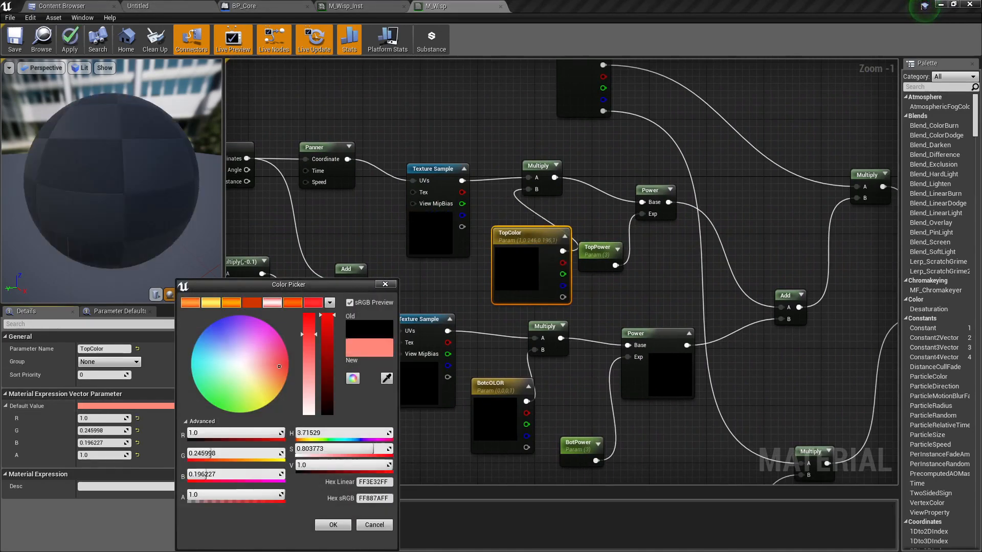
{"action": "left_click", "coordinate": [333, 526]}
Set the BotcOLOR parameter's default to a yellow-orange of R 1.0, G 0.606879 and B 0.078316.
{"action": "left_click", "coordinate": [491, 383]}
{"action": "left_click", "coordinate": [128, 406]}
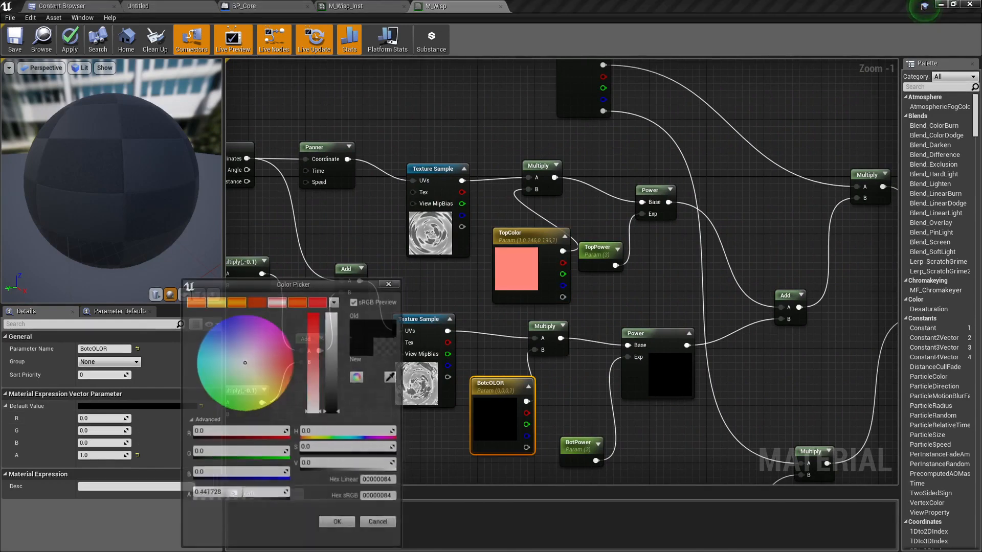
{"action": "left_click_drag", "start_coordinate": [333, 412], "coordinate": [333, 313]}
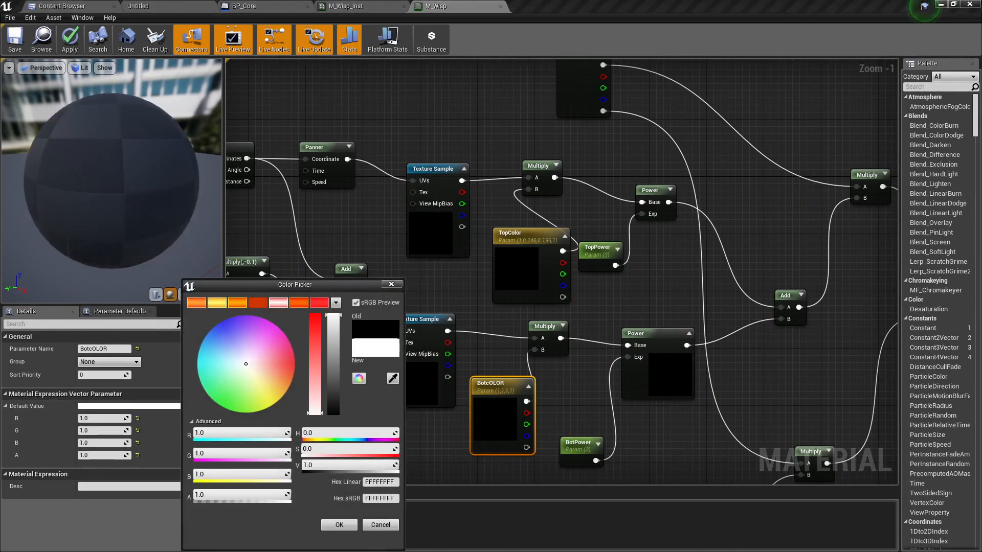
{"action": "left_click_drag", "start_coordinate": [290, 379], "coordinate": [284, 390]}
{"action": "left_click", "coordinate": [338, 525]}
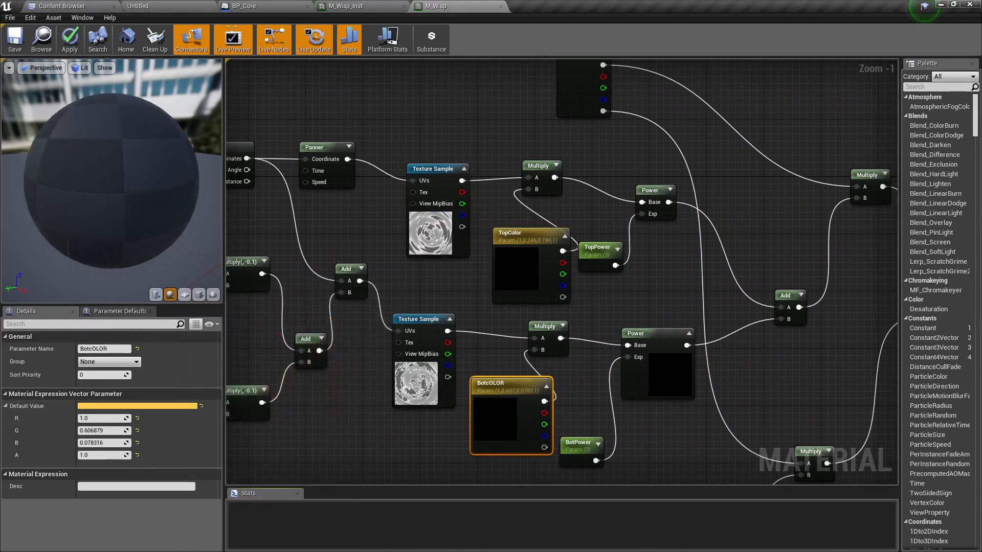
Preview the material on a plane and raise TopColor's R channel to 6.
{"action": "left_click", "coordinate": [528, 281]}
{"action": "left_click", "coordinate": [103, 418]}
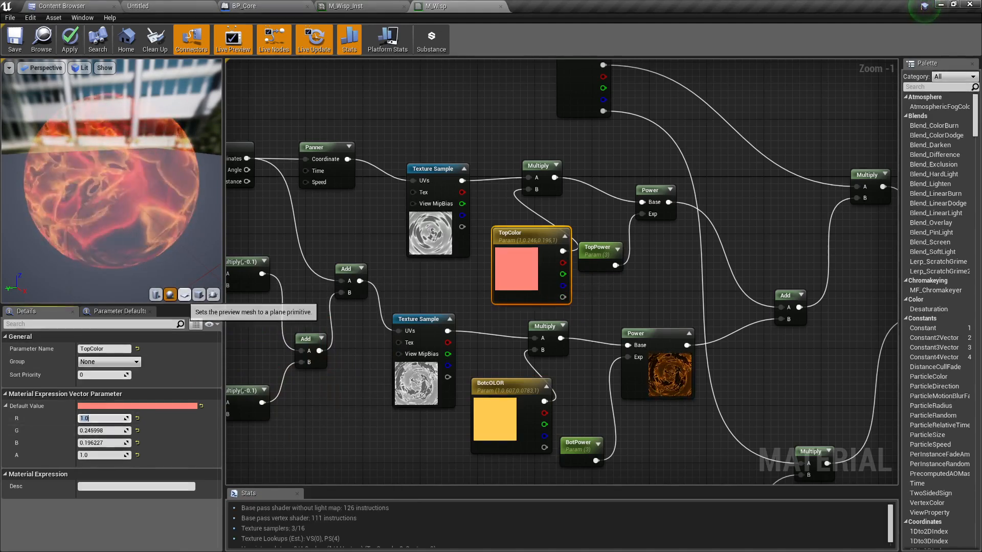
{"action": "left_click", "coordinate": [184, 295]}
{"action": "left_click_drag", "start_coordinate": [143, 189], "coordinate": [72, 172]}
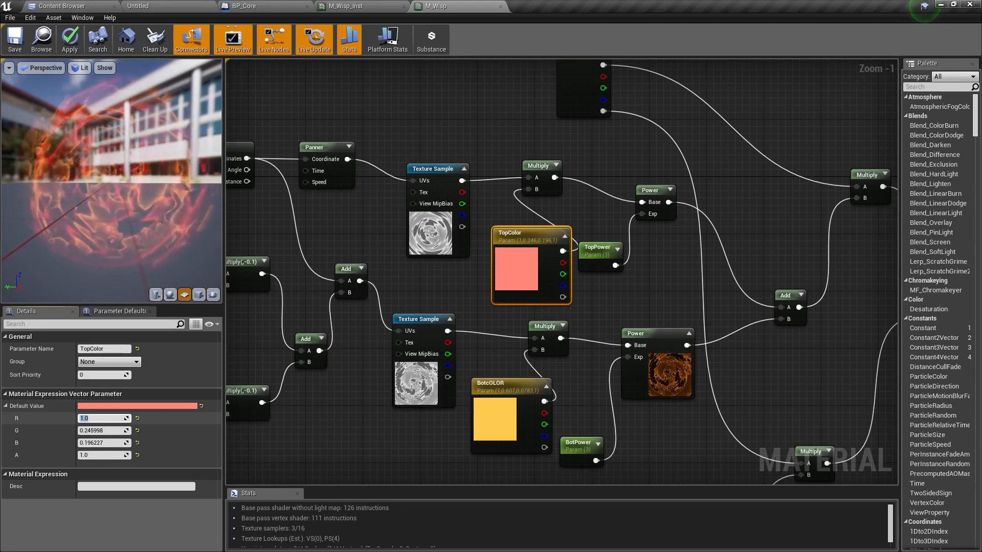
{"action": "type", "text": "6"}
{"action": "key", "text": "Return"}
Raise the BotcOLOR parameter's R channel to 6.
{"action": "left_click", "coordinate": [509, 385]}
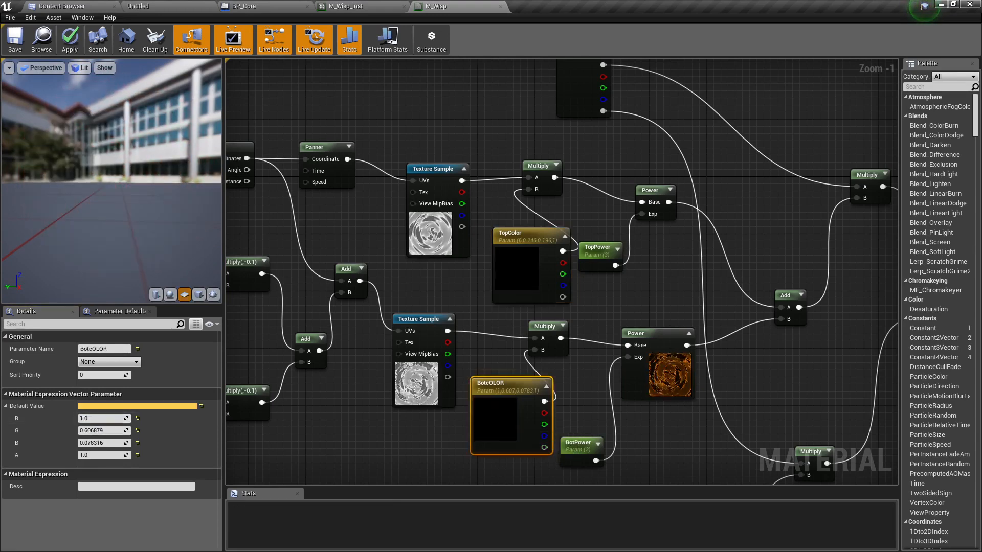
{"action": "type", "text": "6"}
{"action": "key", "text": "Tab"}
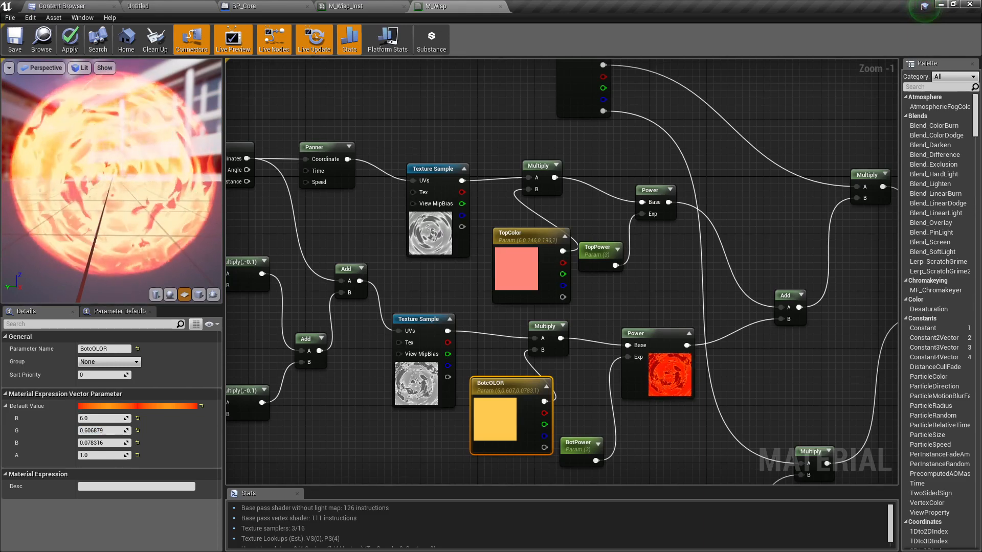
Move the TopPower node slightly away from the TopColor node, below the upper Power node.
{"action": "left_click_drag", "start_coordinate": [611, 258], "coordinate": [633, 251]}
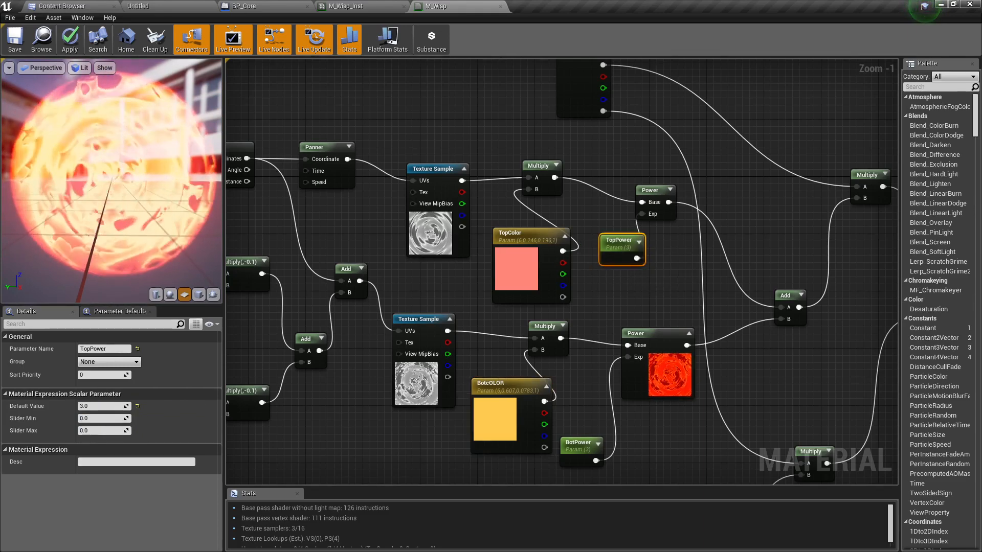
{"action": "right_click_drag", "start_coordinate": [445, 124], "coordinate": [243, 73]}
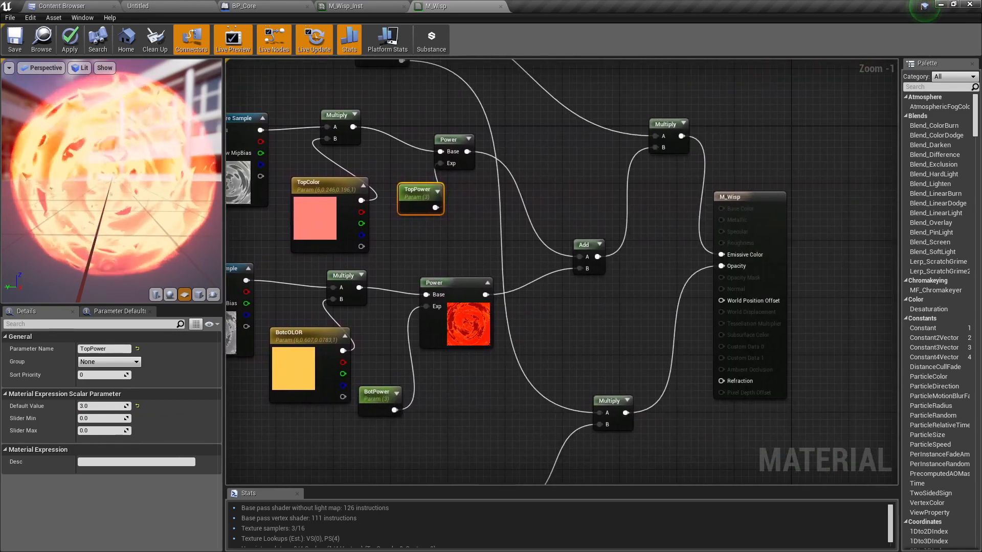
{"action": "right_click_drag", "start_coordinate": [564, 336], "coordinate": [578, 318]}
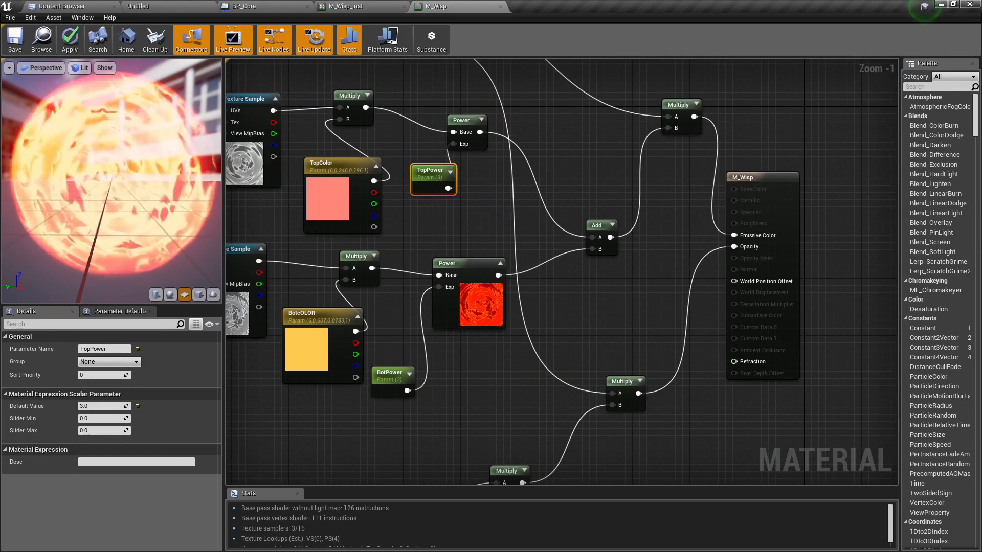
Try a TopPower default value of 1 and undo the change.
{"action": "left_click", "coordinate": [101, 406]}
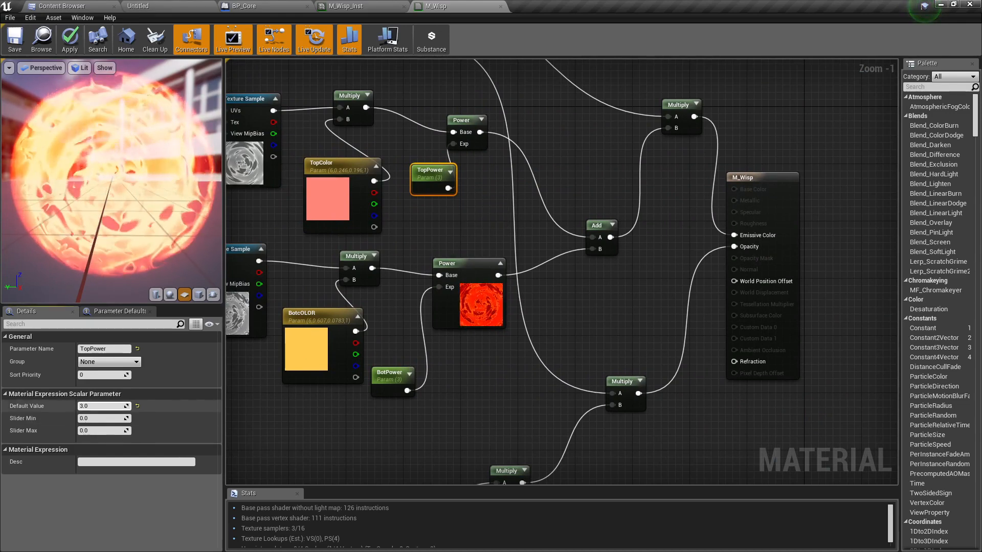
{"action": "type", "text": "1"}
{"action": "key", "text": "Tab"}
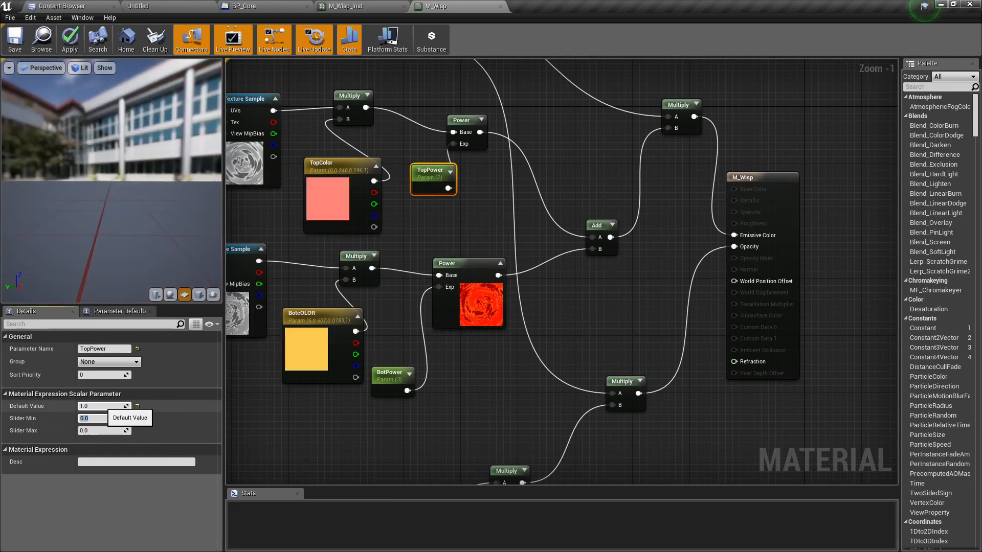
{"action": "key", "text": "ctrl+z"}
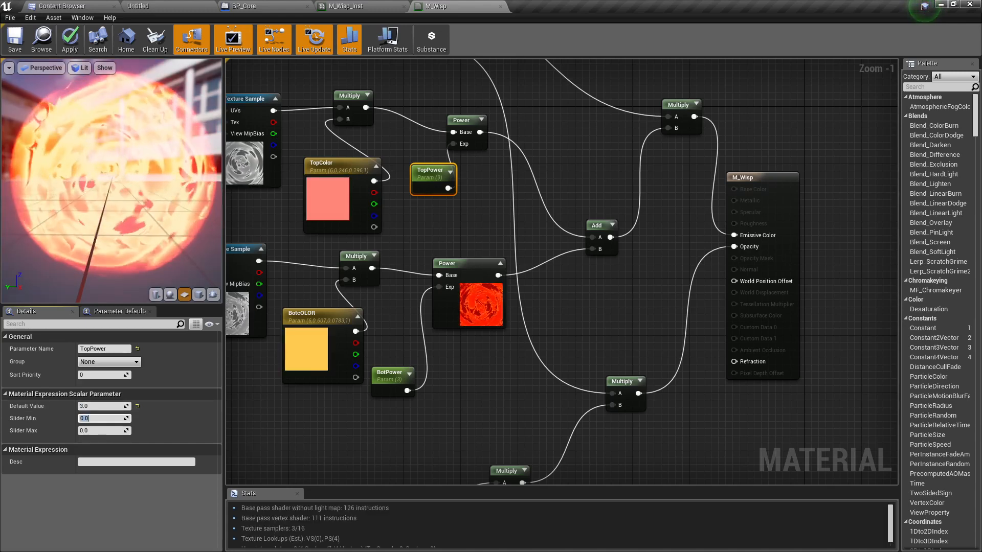
Correct the name of the misspelled Demsity parameter feeding RadialGradientExponential to Density.
{"action": "right_click_drag", "start_coordinate": [547, 303], "coordinate": [658, 61]}
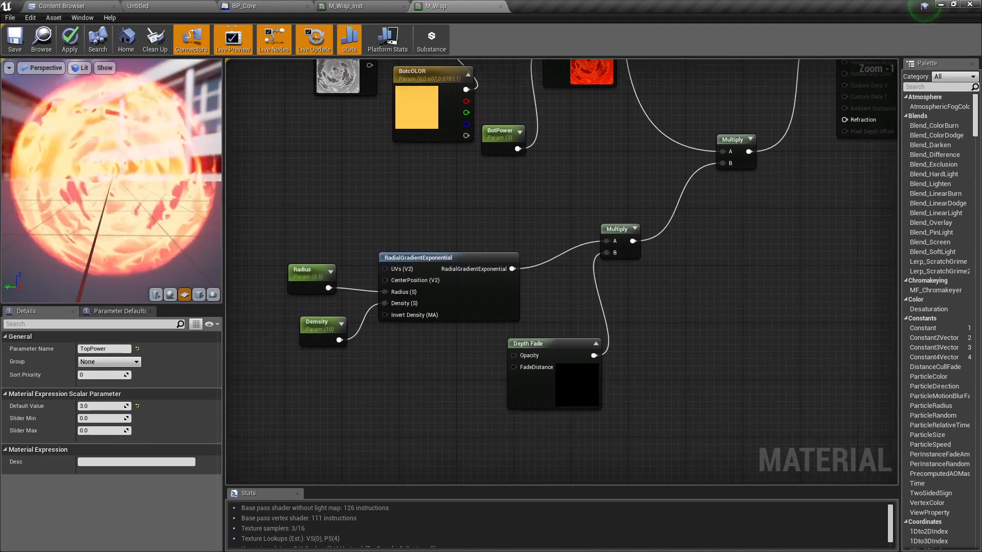
{"action": "left_click", "coordinate": [321, 327]}
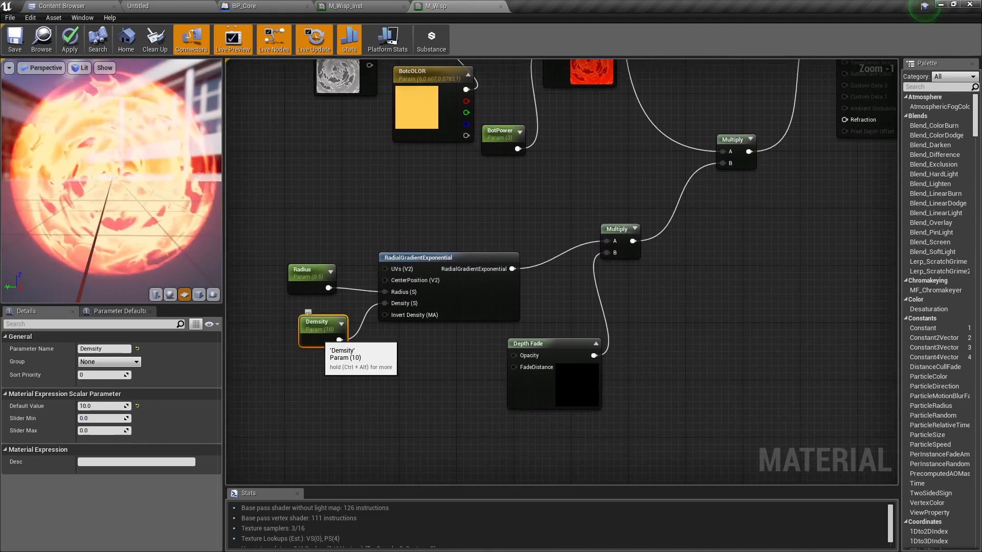
{"action": "scroll", "coordinate": [317, 340], "scroll_direction": "up", "scroll_amount": 1}
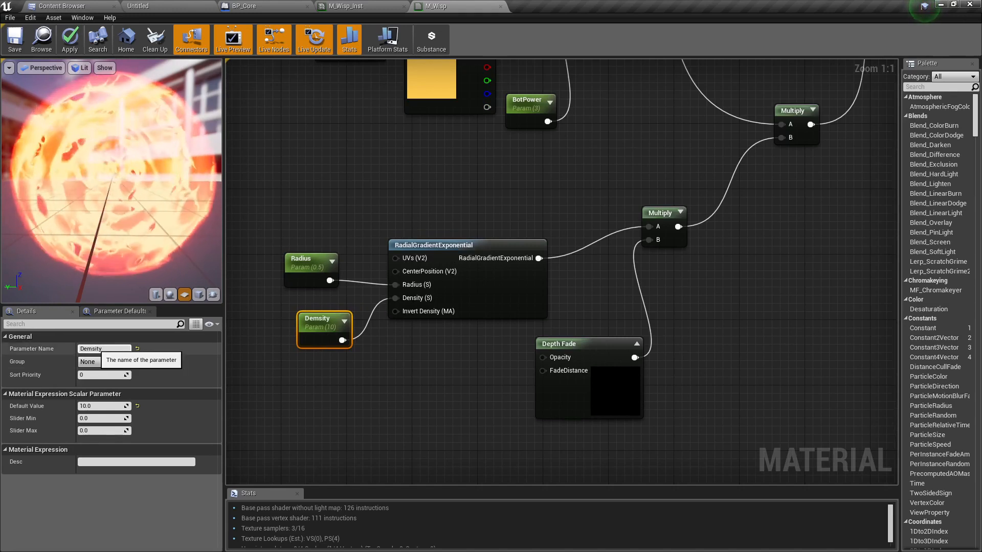
{"action": "left_click", "coordinate": [91, 348]}
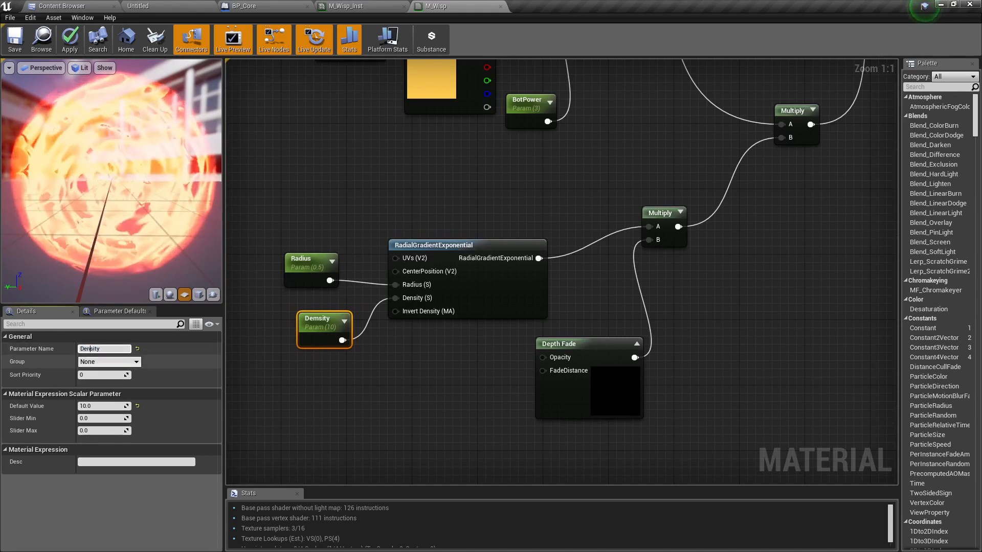
{"action": "key", "text": "Return"}
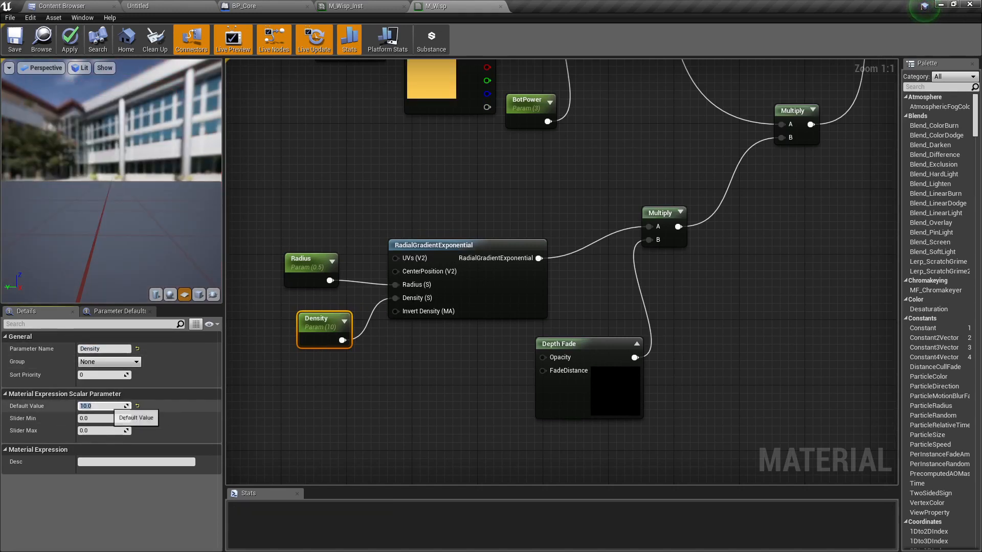
Try a Density default value of 1, settling on 0.4.
{"action": "type", "text": "1"}
{"action": "key", "text": "Tab"}
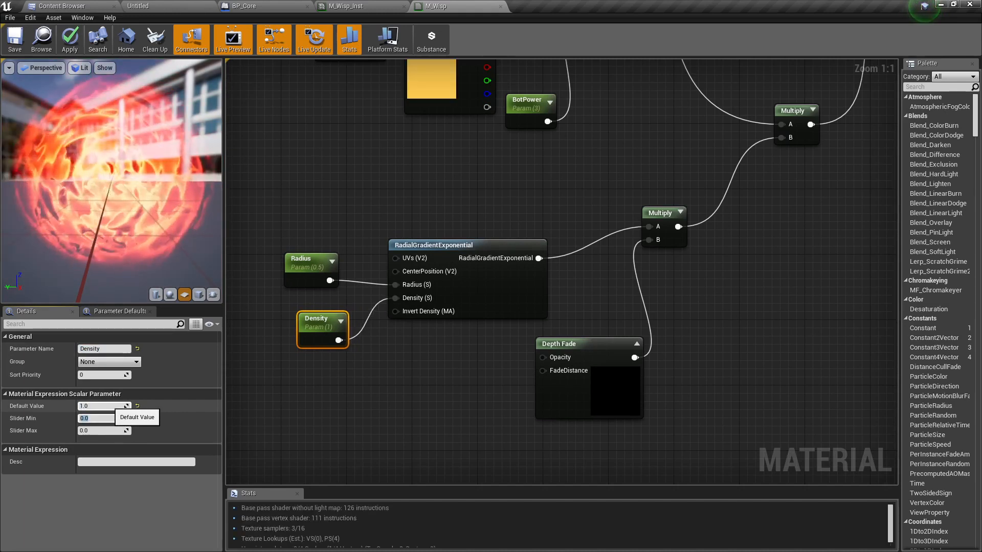
{"action": "key", "text": "shift+Tab"}
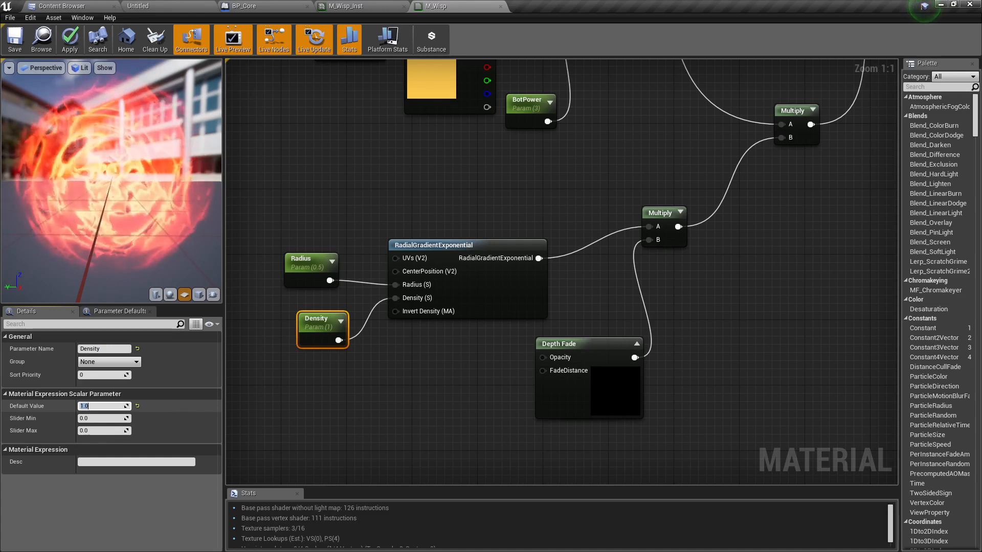
{"action": "type", "text": "0.4"}
{"action": "key", "text": "Return"}
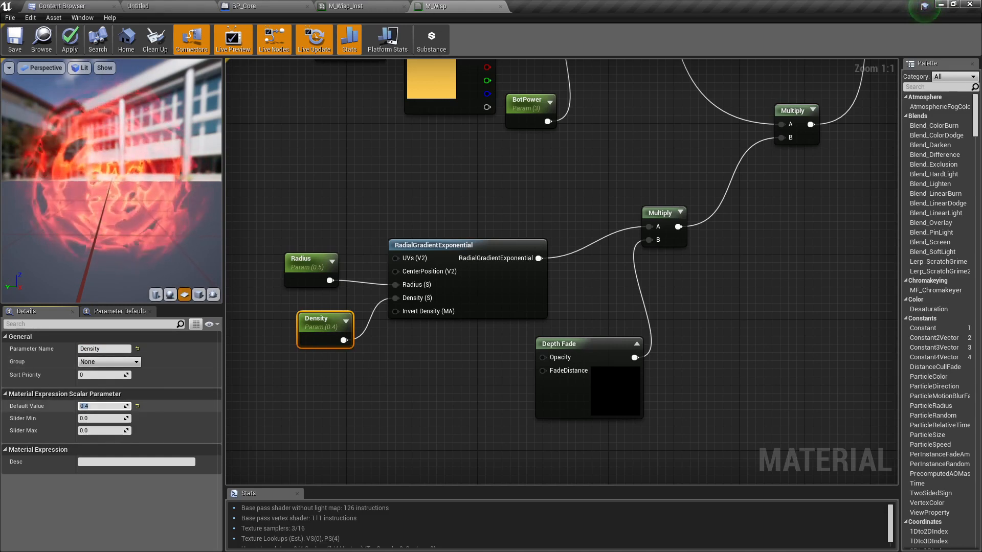
Try a Density default value of 0.6, settling on 0.45.
{"action": "type", "text": ".6"}
{"action": "key", "text": "Return"}
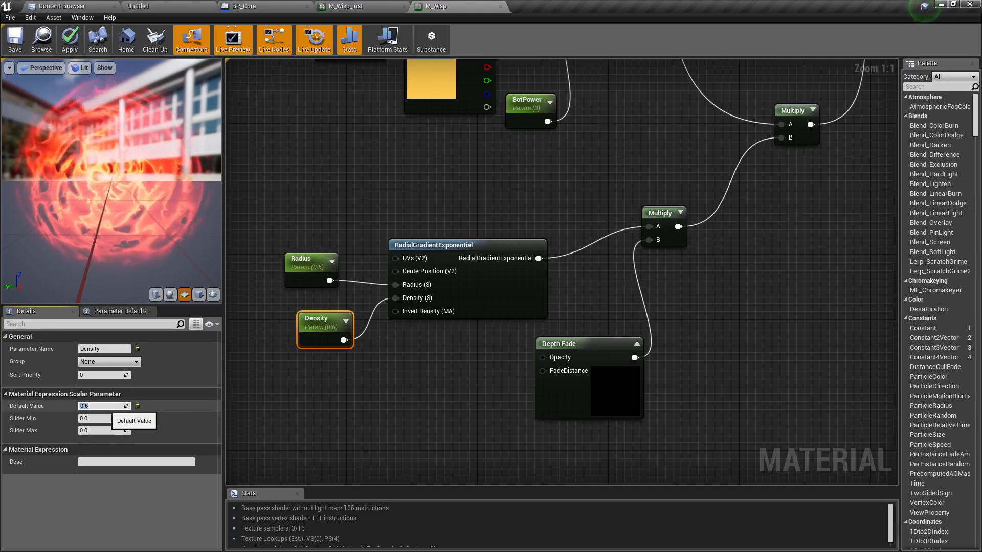
{"action": "type", "text": ".45"}
{"action": "key", "text": "Return"}
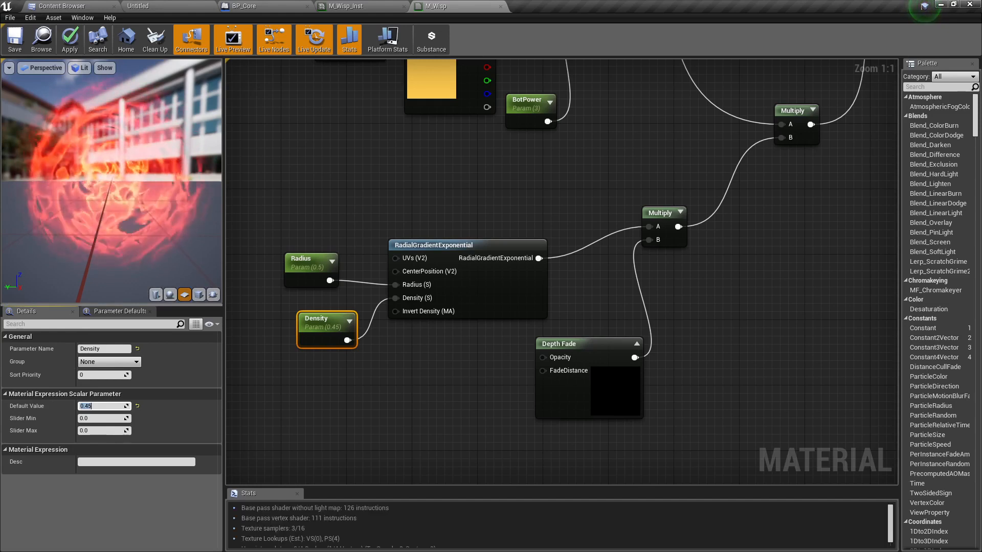
{"action": "key", "text": "Return"}
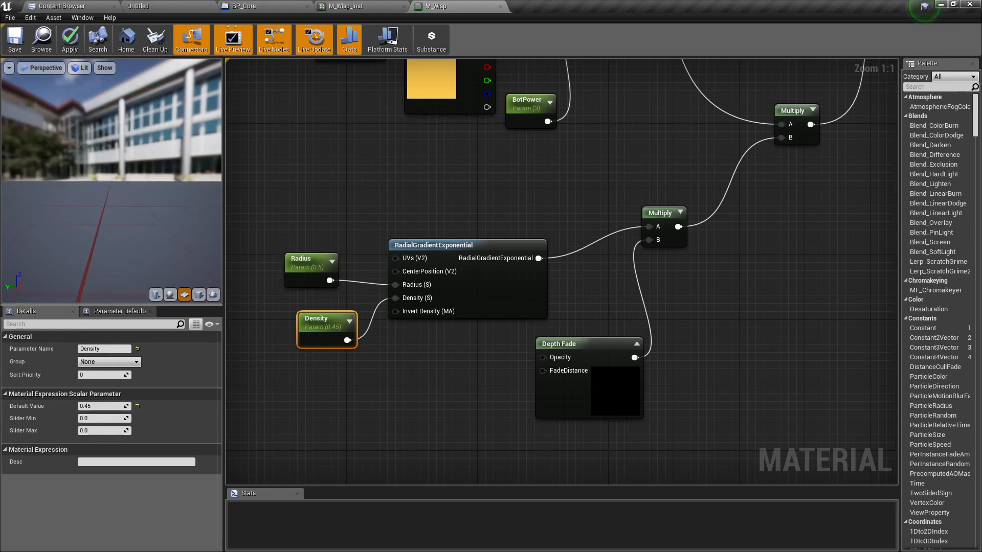
Disconnect the two Panner nodes from the UVs of the two noise Texture Samples that feed the Multiply(,-0.1) nodes.
{"action": "right_click_drag", "start_coordinate": [329, 209], "coordinate": [722, 495]}
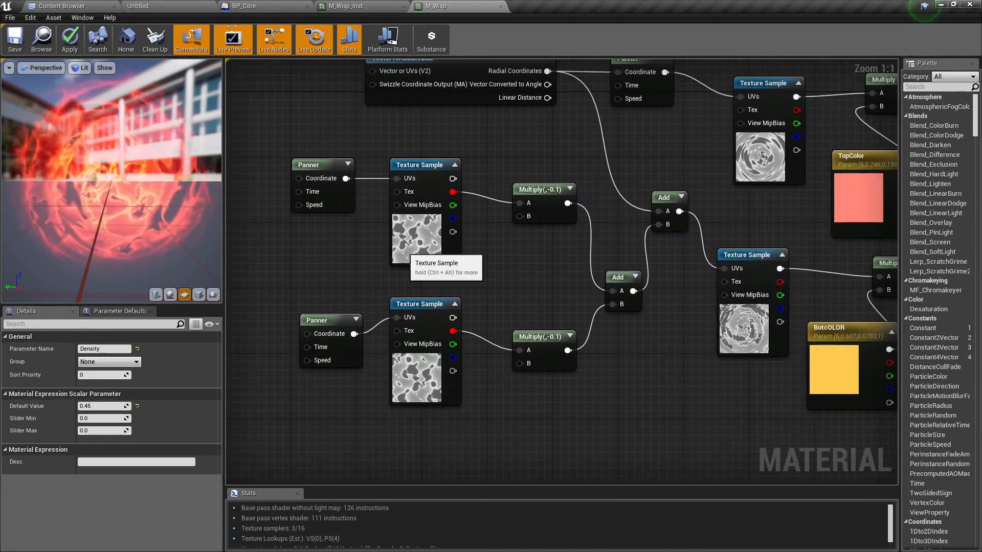
{"action": "left_click", "coordinate": [415, 379]}
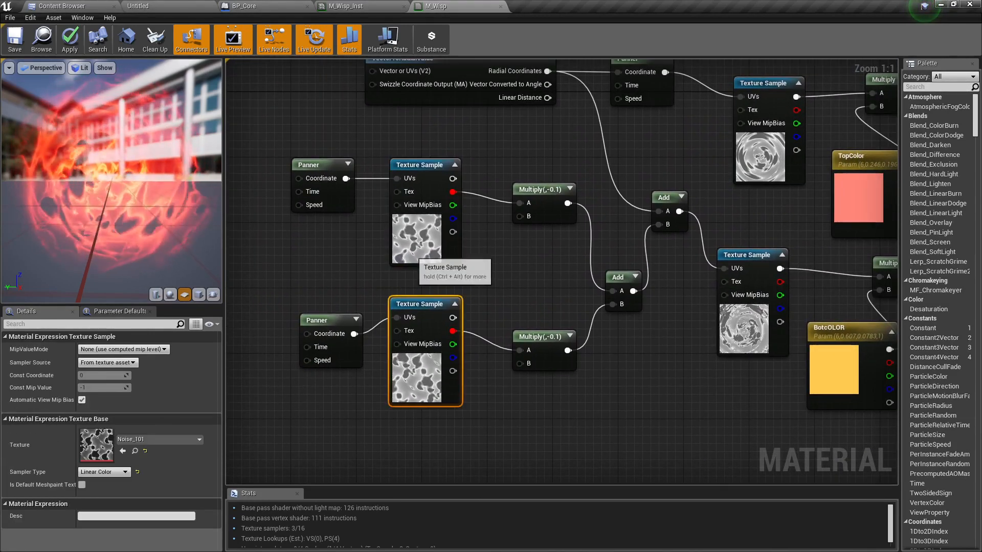
{"action": "left_click", "coordinate": [416, 250]}
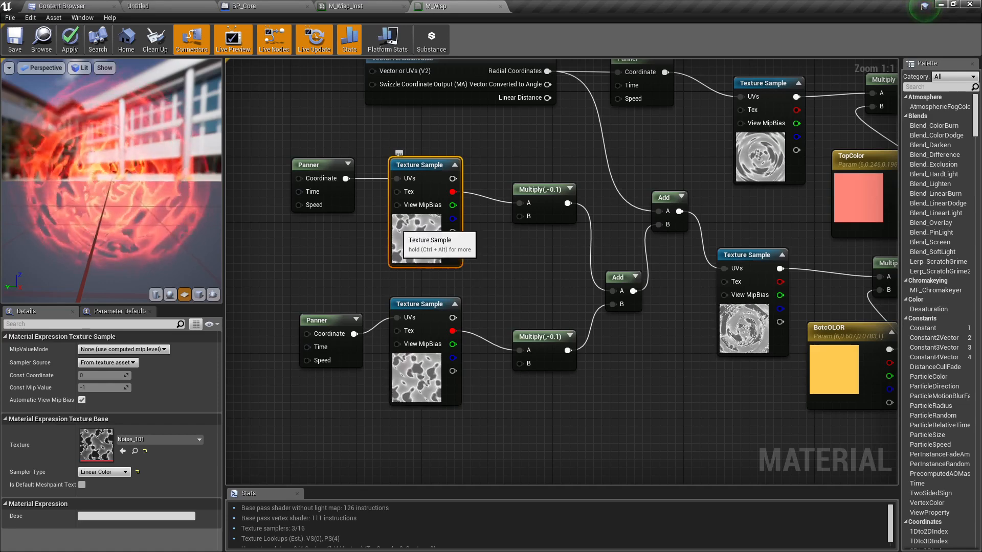
{"action": "left_click", "coordinate": [346, 180], "text": "alt"}
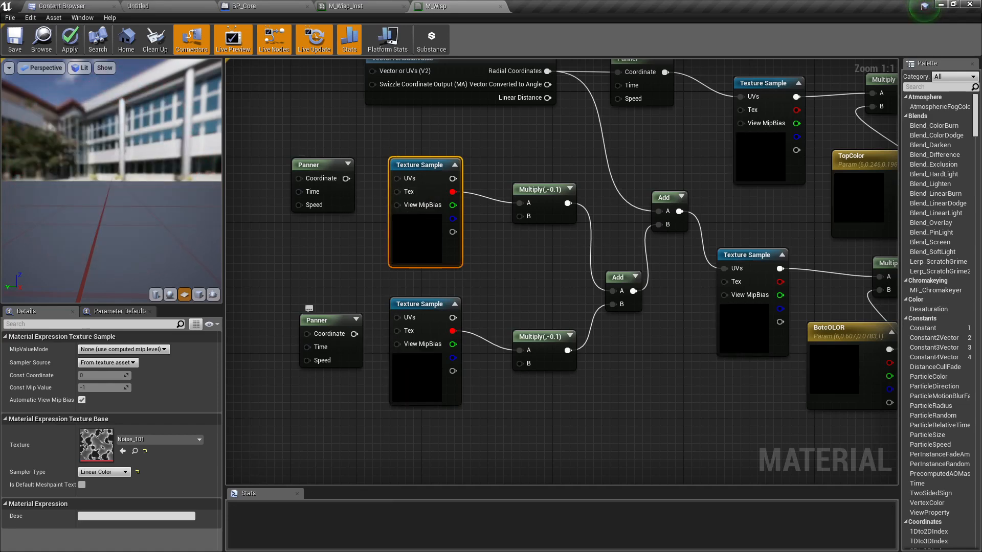
{"action": "left_click", "coordinate": [444, 379]}
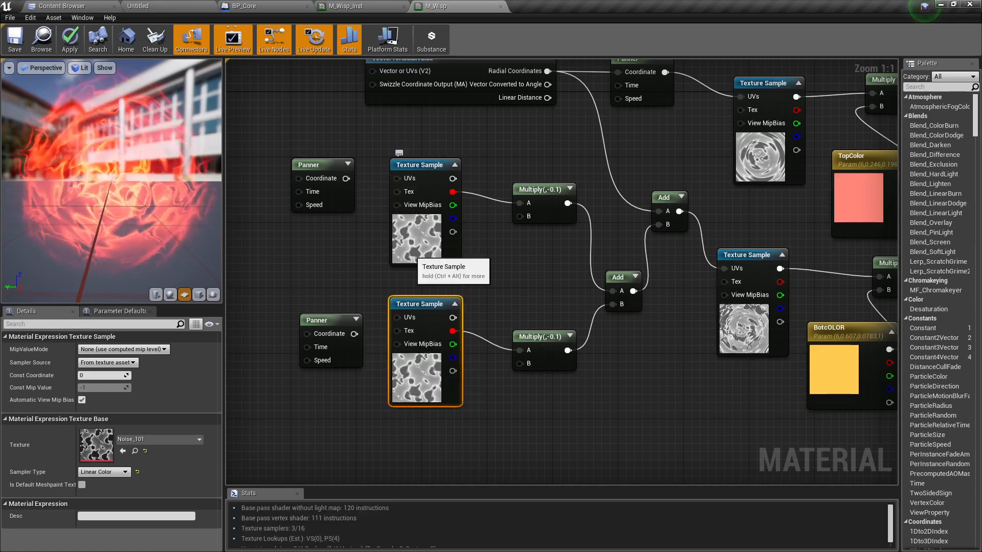
Switch to BP_Core and look at the sphere from another angle with the viewport camera speed at 1.
{"action": "left_click", "coordinate": [277, 6]}
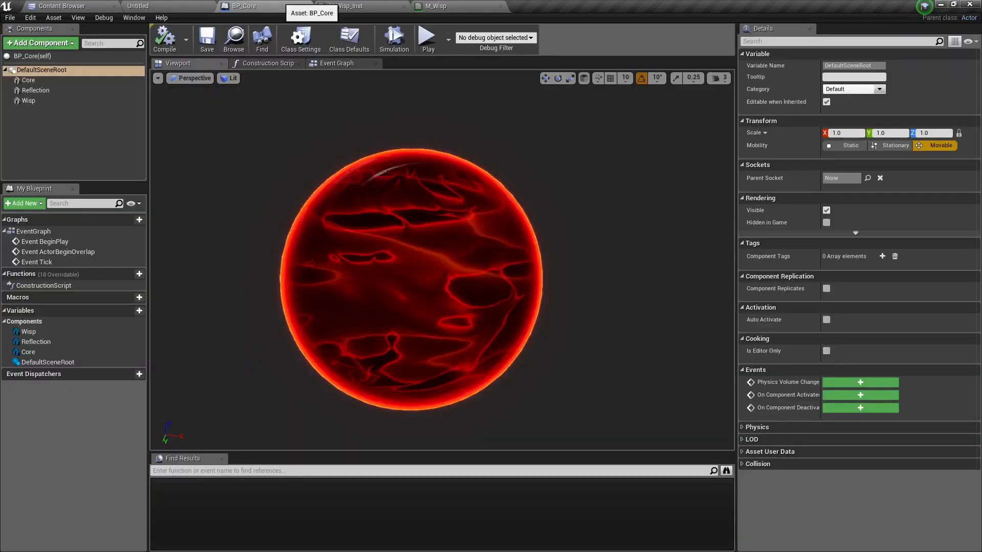
{"action": "right_click_drag", "start_coordinate": [442, 260], "coordinate": [322, 275]}
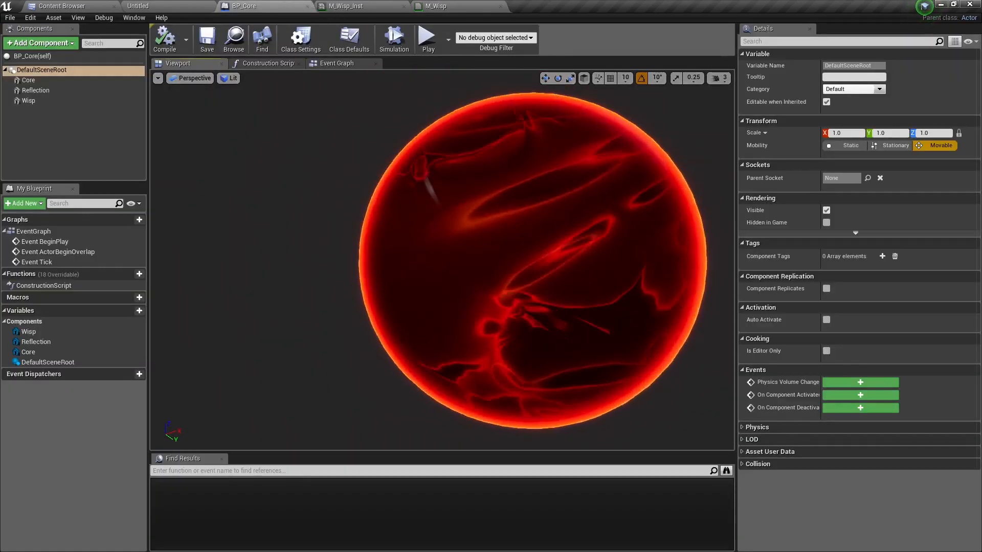
{"action": "key", "text": "a"}
{"action": "left_click", "coordinate": [717, 78]}
{"action": "key", "text": "d"}
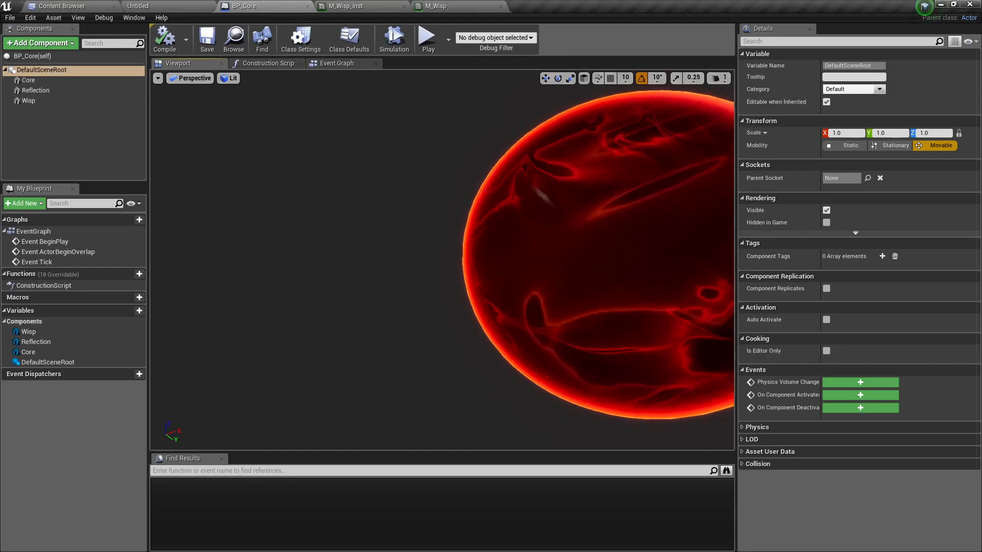
{"action": "right_click_drag", "start_coordinate": [441, 259], "coordinate": [384, 250]}
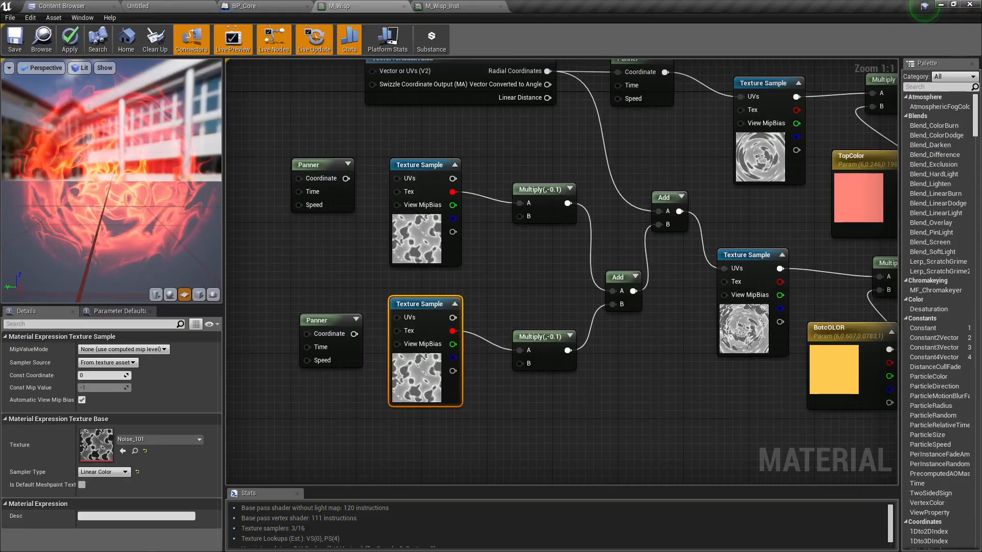
Check the settings of M_Wisp's Texture Samples and the Panner feeding the TopColor branch, and shift that Panner slightly upward.
{"action": "right_click_drag", "start_coordinate": [580, 148], "coordinate": [466, 190]}
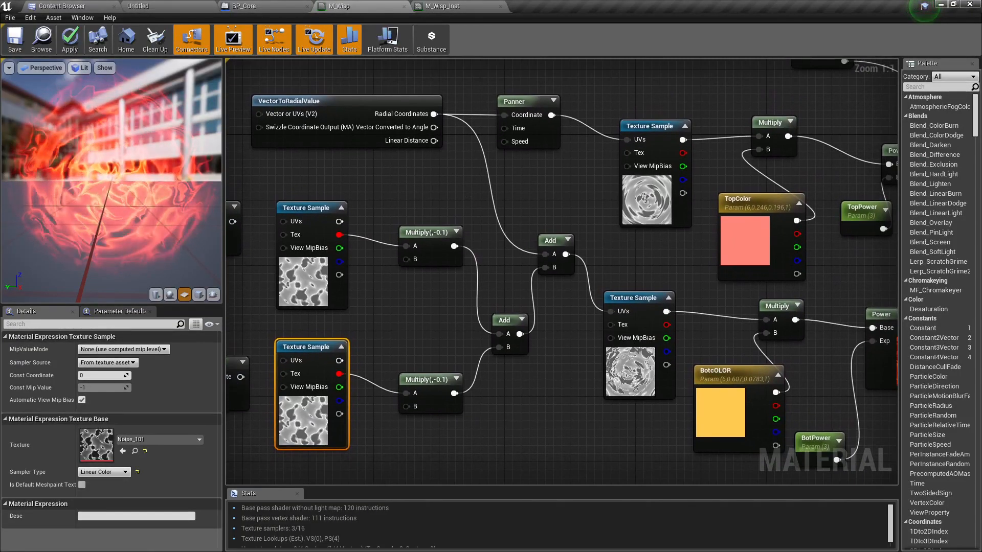
{"action": "left_click", "coordinate": [642, 193]}
{"action": "right_click_drag", "start_coordinate": [574, 180], "coordinate": [561, 228]}
{"action": "left_click", "coordinate": [511, 152]}
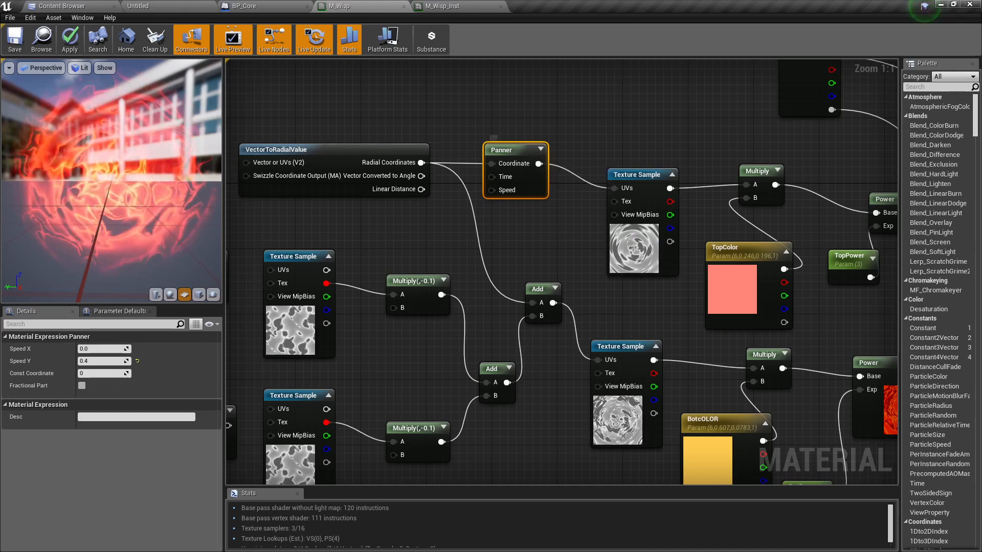
{"action": "right_click_drag", "start_coordinate": [639, 262], "coordinate": [604, 231]}
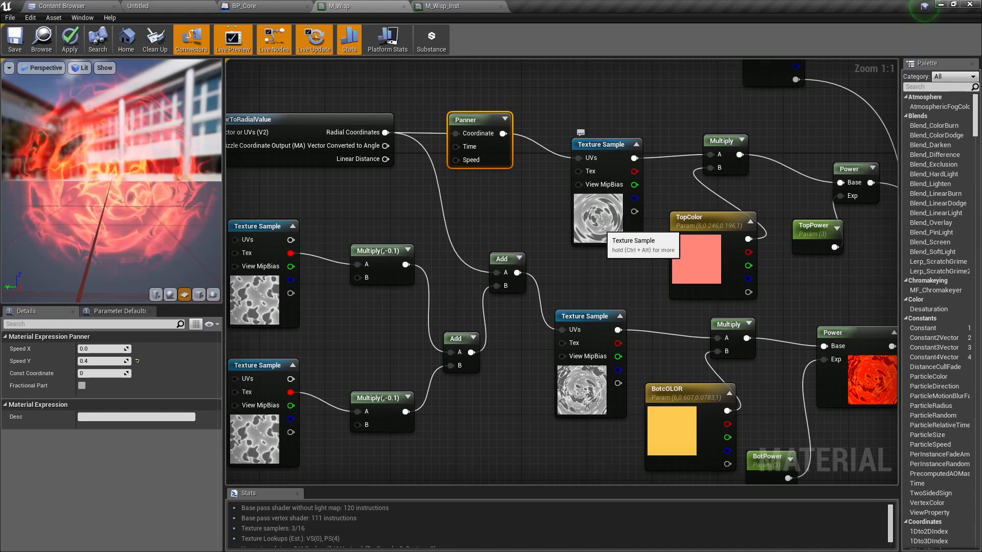
{"action": "right_click_drag", "start_coordinate": [593, 394], "coordinate": [679, 394]}
{"action": "left_click", "coordinate": [601, 310]}
{"action": "left_click", "coordinate": [563, 121]}
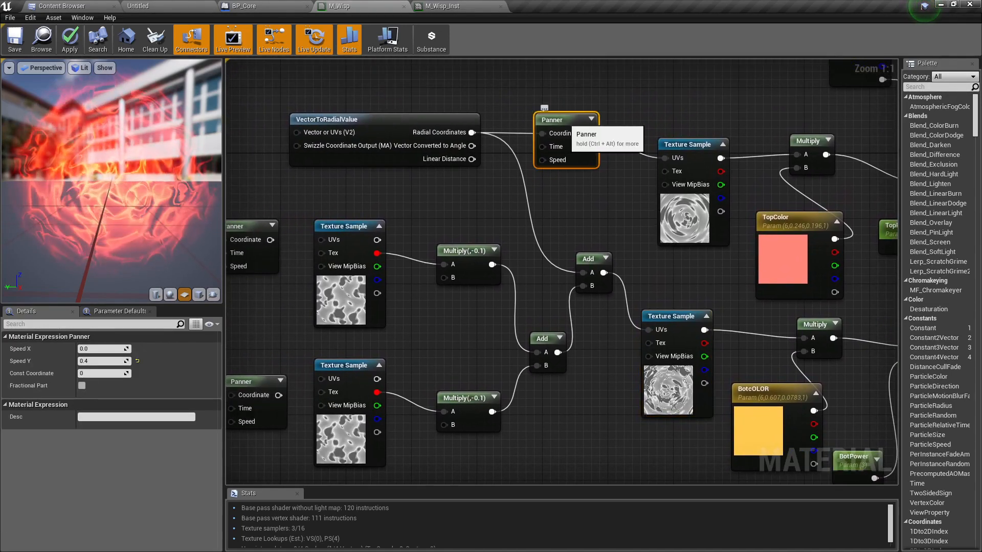
{"action": "mouse_move", "coordinate": [563, 121]}
{"action": "left_mouse_down"}
{"action": "mouse_move", "coordinate": [645, 72]}
{"action": "mouse_move", "coordinate": [563, 121]}
{"action": "left_mouse_up"}
{"action": "right_click_drag", "start_coordinate": [461, 205], "coordinate": [528, 173]}
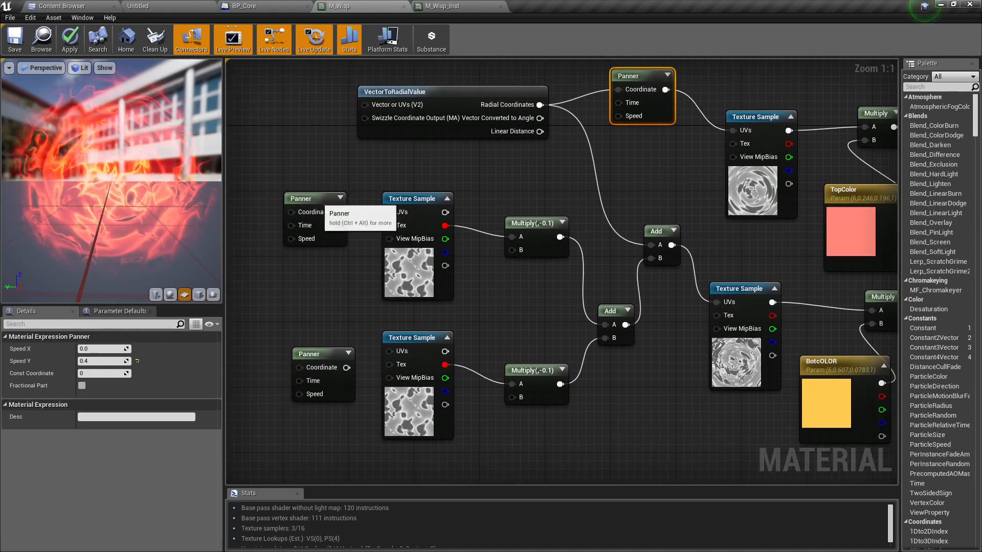
Check the speeds of the two disconnected Panner nodes and move both further away from the noise Texture Samples.
{"action": "left_click", "coordinate": [318, 201]}
{"action": "left_click", "coordinate": [332, 356]}
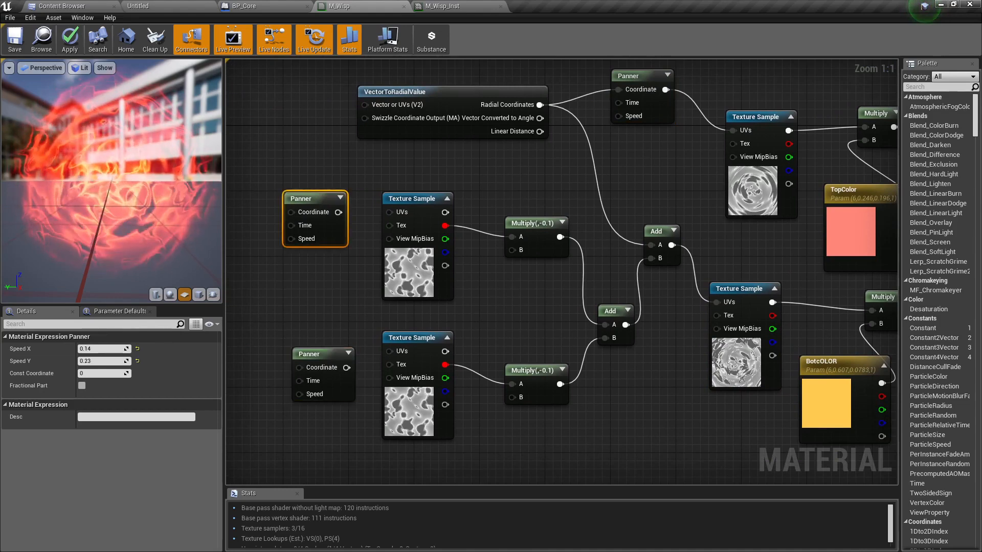
{"action": "right_click_drag", "start_coordinate": [324, 313], "coordinate": [373, 277]}
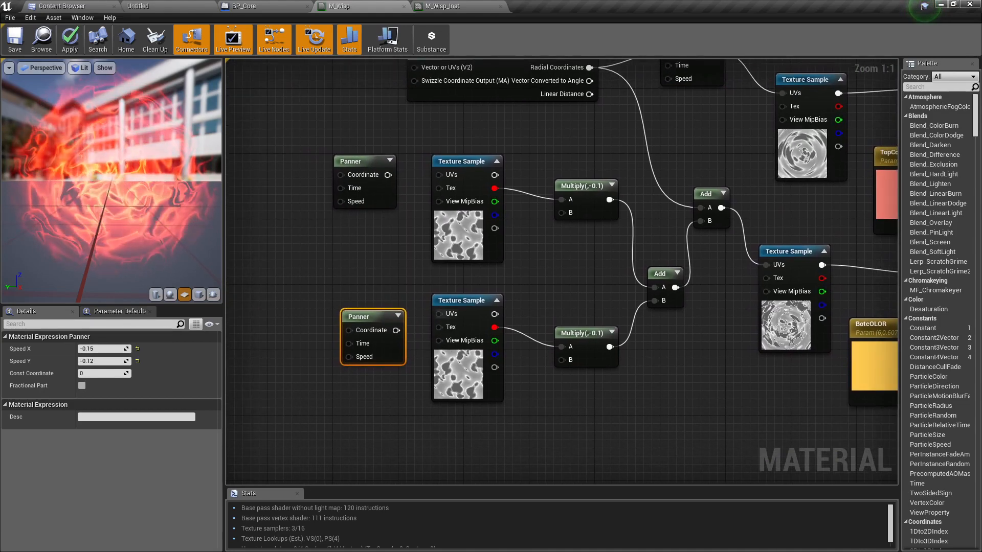
{"action": "left_click_drag", "start_coordinate": [358, 314], "coordinate": [301, 355]}
{"action": "left_click_drag", "start_coordinate": [358, 162], "coordinate": [293, 129]}
{"action": "right_click", "coordinate": [333, 197]}
{"action": "type", "text": "rota"}
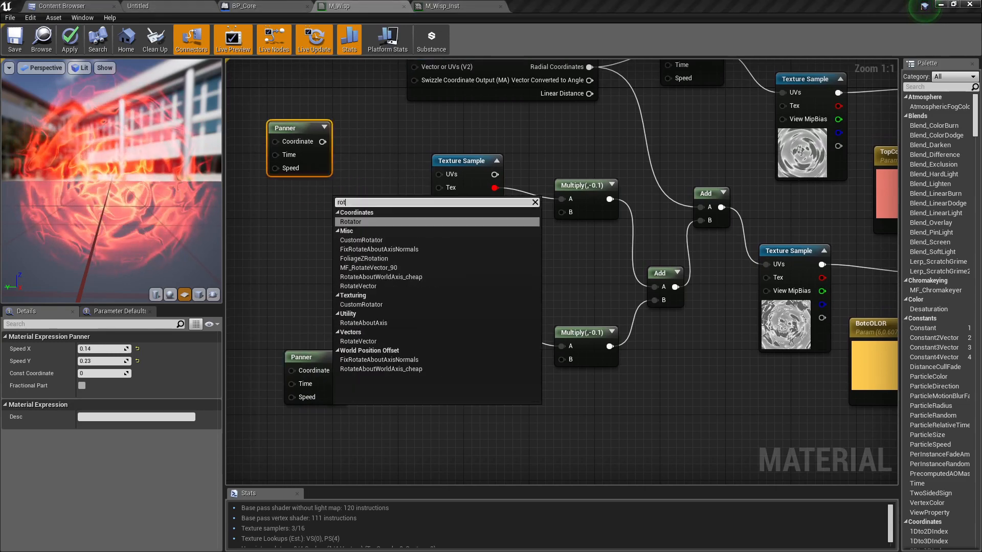
{"action": "left_click", "coordinate": [366, 314]}
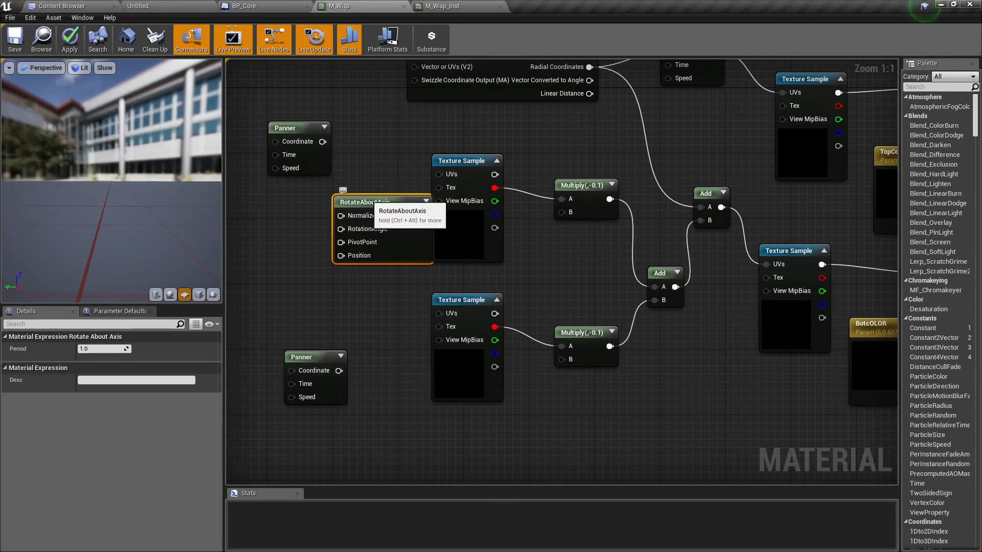
{"action": "key", "text": "Delete"}
Add two Rotator nodes and connect each to the UVs of one of the two noise Texture Samples.
{"action": "right_click", "coordinate": [327, 211]}
{"action": "type", "text": "rotator"}
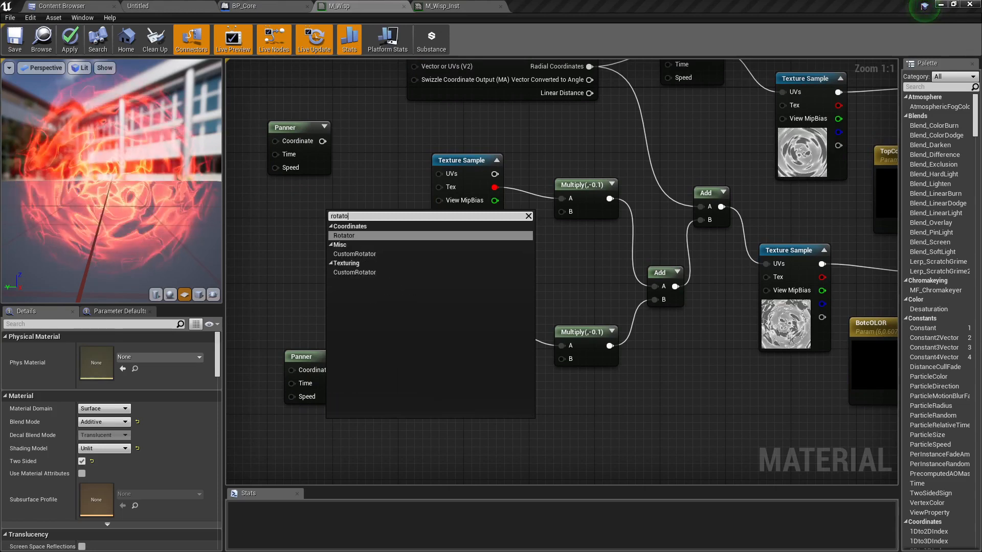
{"action": "key", "text": "Return"}
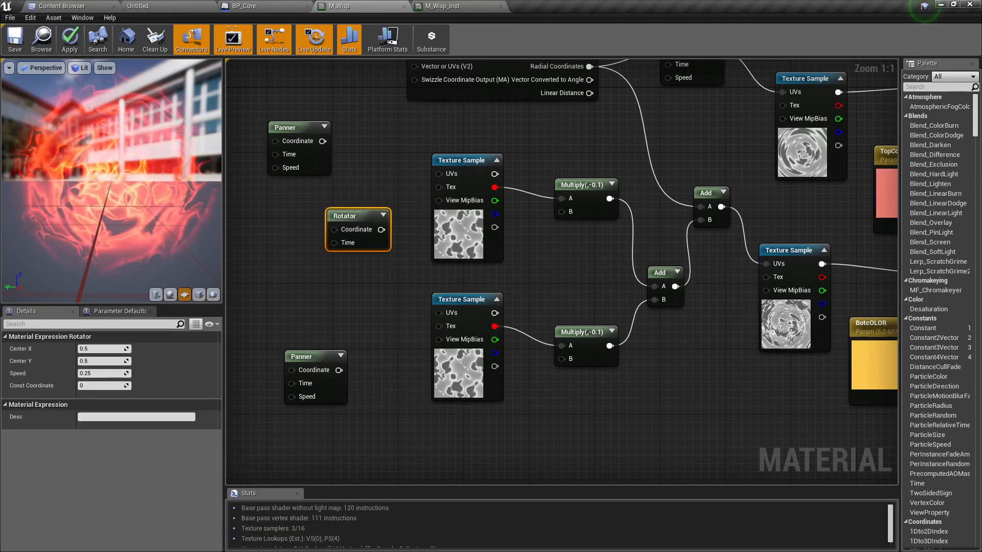
{"action": "left_click_drag", "start_coordinate": [353, 216], "coordinate": [440, 313]}
{"action": "left_click_drag", "start_coordinate": [406, 310], "coordinate": [374, 309]}
{"action": "left_click_drag", "start_coordinate": [381, 229], "coordinate": [383, 230]}
{"action": "left_click_drag", "start_coordinate": [441, 175], "coordinate": [440, 175]}
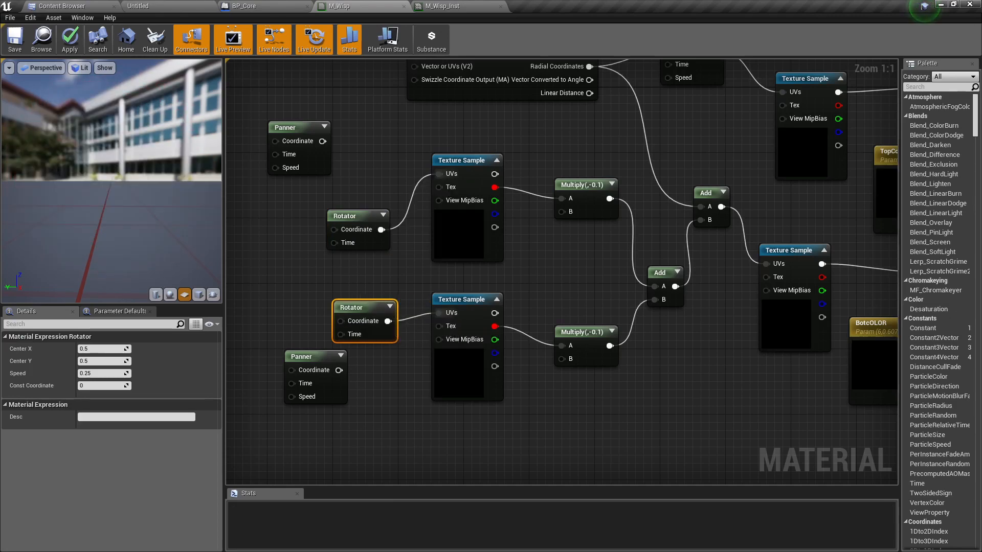
Reposition the upper Rotator and the unused upper Panner, and set the upper Rotator's Speed to 0.15.
{"action": "left_click_drag", "start_coordinate": [353, 219], "coordinate": [359, 187]}
{"action": "left_click_drag", "start_coordinate": [288, 128], "coordinate": [279, 128]}
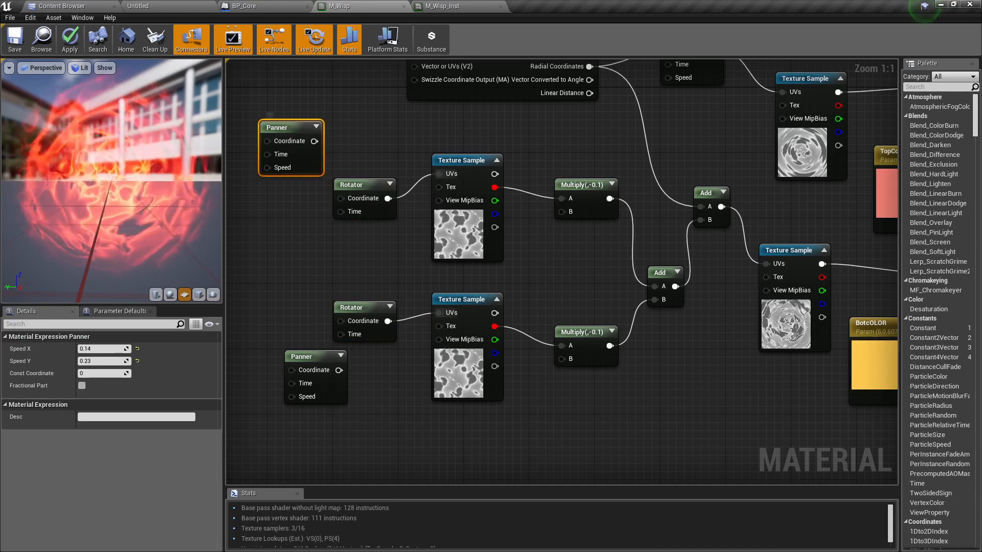
{"action": "left_click_drag", "start_coordinate": [363, 188], "coordinate": [365, 179]}
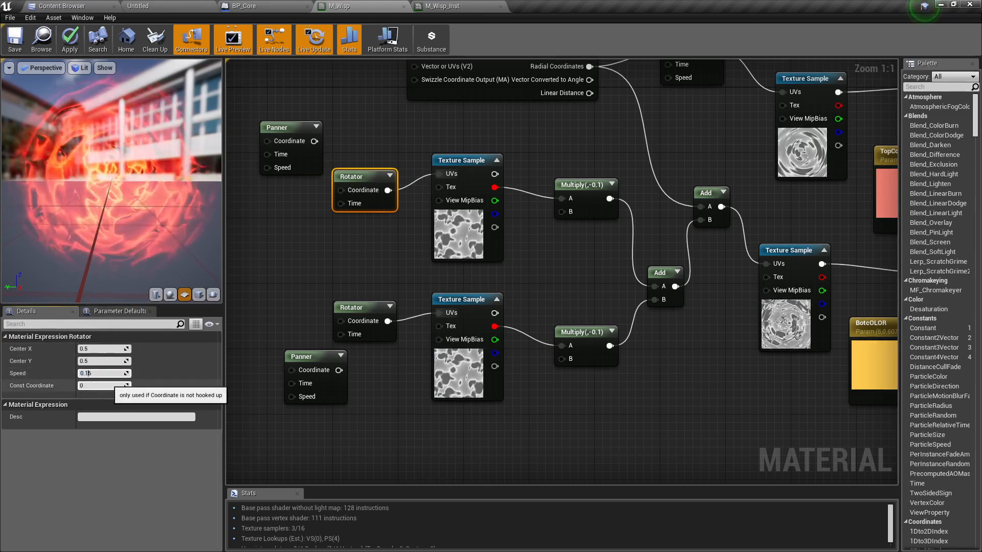
Set the lower Rotator's Speed to -0.15.
{"action": "left_click", "coordinate": [378, 327]}
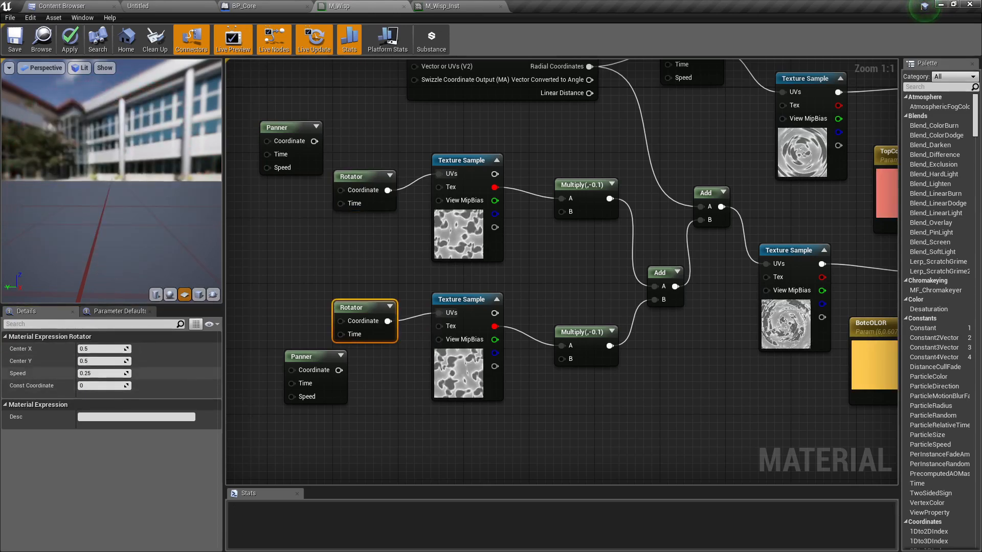
{"action": "left_click", "coordinate": [101, 373]}
{"action": "type", "text": "0.5"}
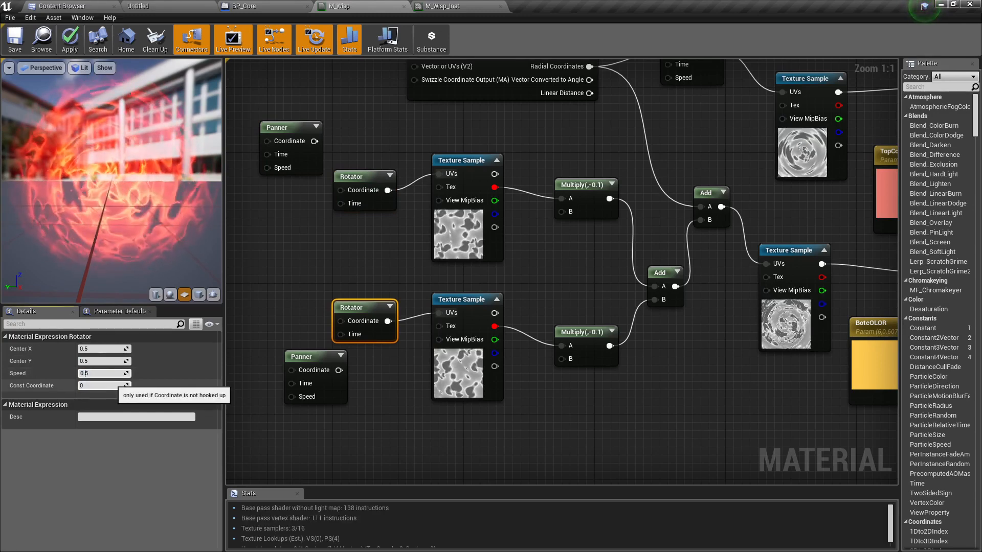
{"action": "key", "text": "Return"}
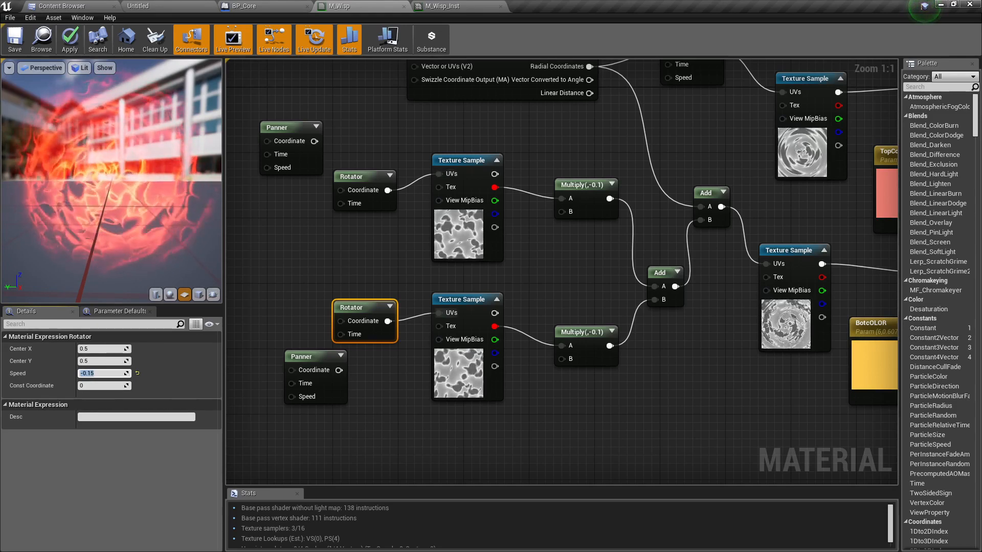
Set Speed Y to -0.1 on the Panner feeding the TopColor branch's Texture Sample.
{"action": "right_click_drag", "start_coordinate": [603, 153], "coordinate": [377, 282]}
{"action": "left_click", "coordinate": [553, 301]}
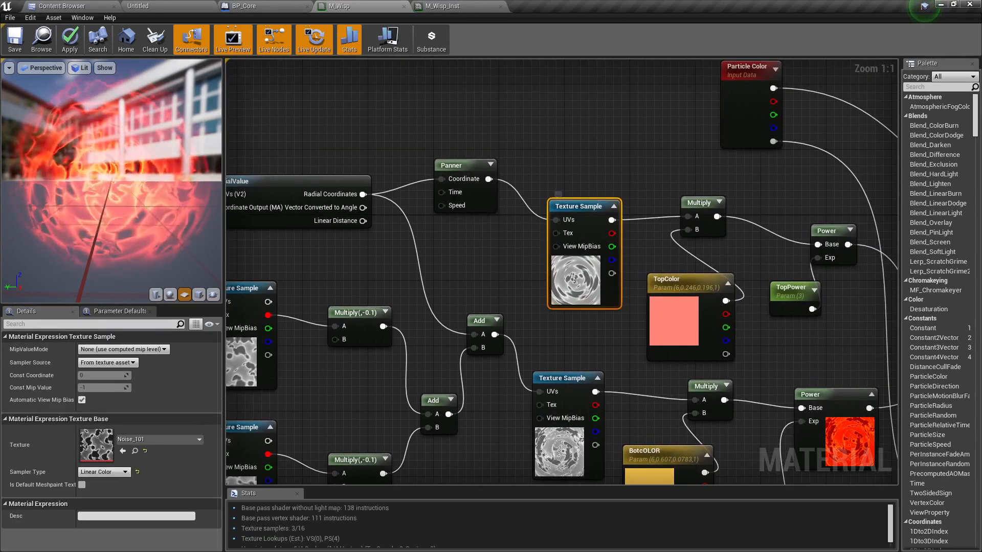
{"action": "left_click", "coordinate": [455, 166]}
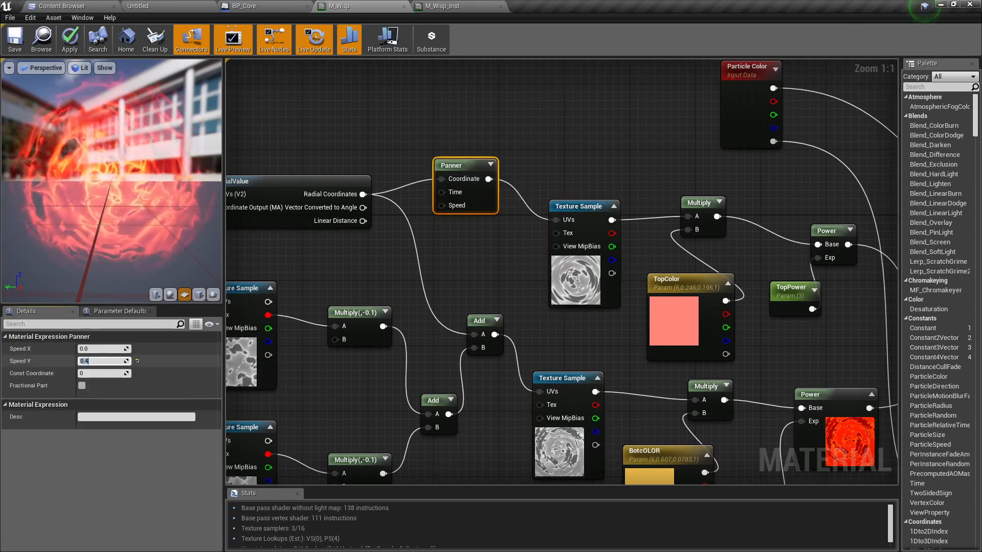
{"action": "key", "text": "Return"}
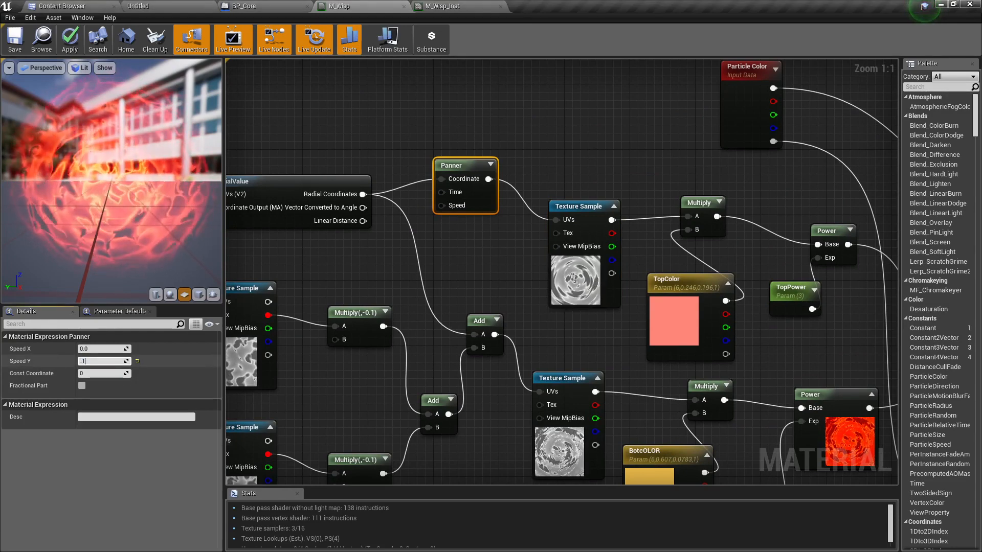
{"action": "key", "text": "Return"}
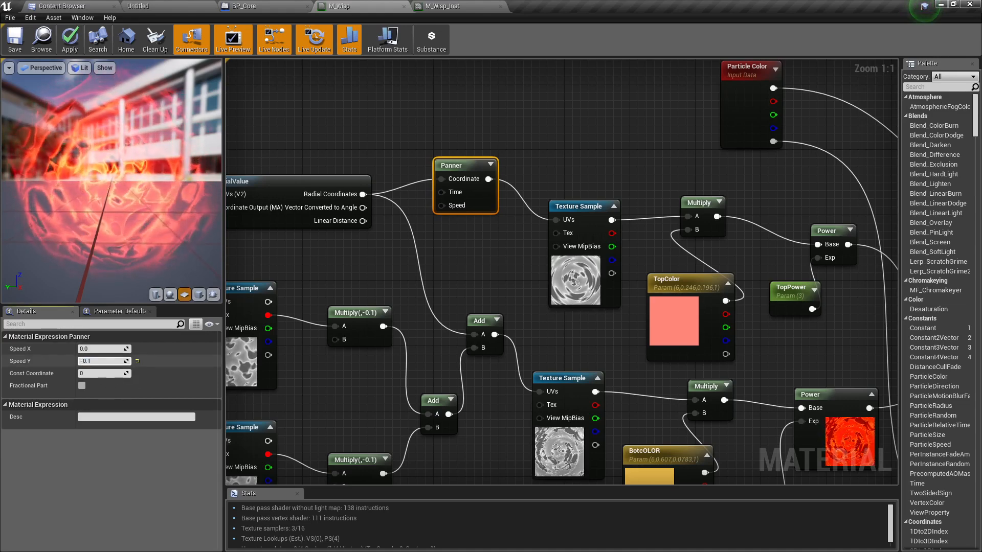
{"action": "key", "text": "Return"}
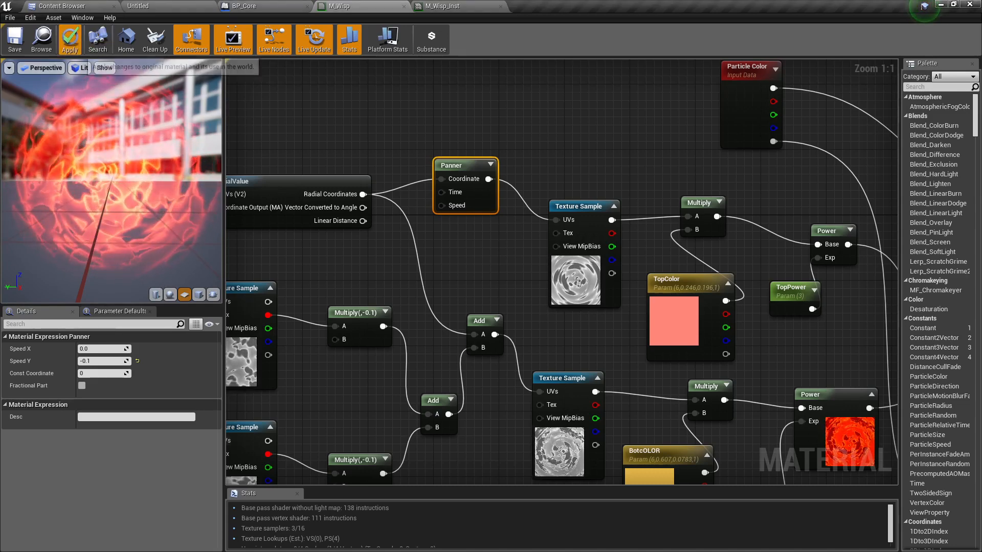
Apply the M_Wisp material changes and switch to the BP_Core blueprint.
{"action": "left_click", "coordinate": [70, 40]}
{"action": "left_click", "coordinate": [263, 6]}
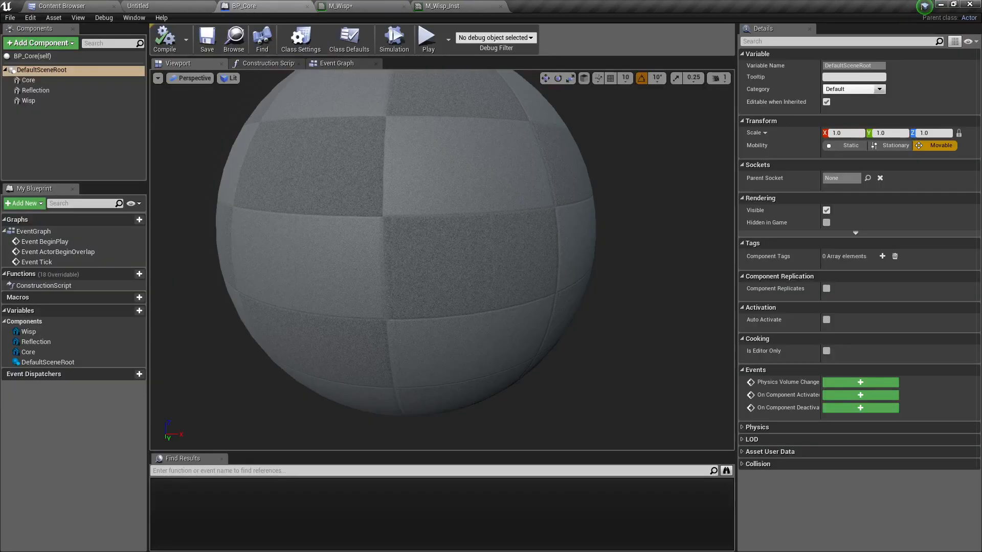
In M_Wisp, connect the output of the Panner to input A of the Add node feeding the BotcOLOR branch's Texture Sample, replacing the direct Radial Coordinates link.
{"action": "right_click_drag", "start_coordinate": [442, 236], "coordinate": [453, 234]}
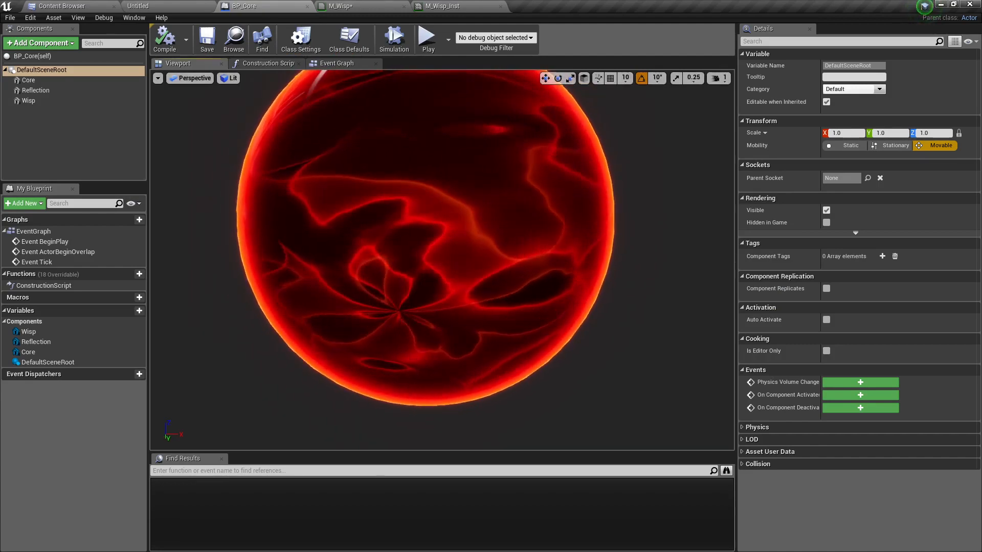
{"action": "left_click", "coordinate": [358, 6]}
{"action": "right_click_drag", "start_coordinate": [461, 230], "coordinate": [523, 194]}
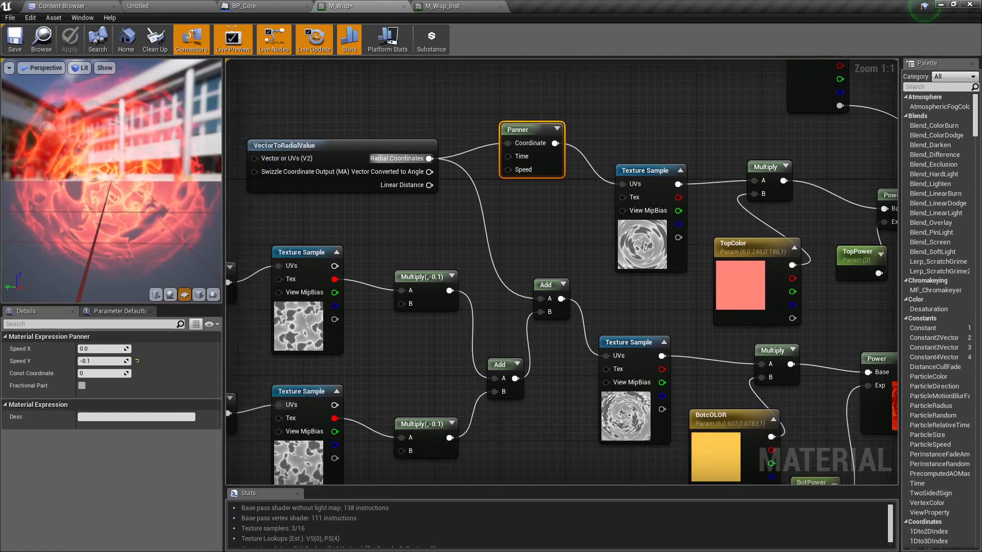
{"action": "left_click_drag", "start_coordinate": [430, 159], "coordinate": [515, 266]}
{"action": "left_click", "coordinate": [503, 217]}
{"action": "left_click_drag", "start_coordinate": [555, 144], "coordinate": [548, 299]}
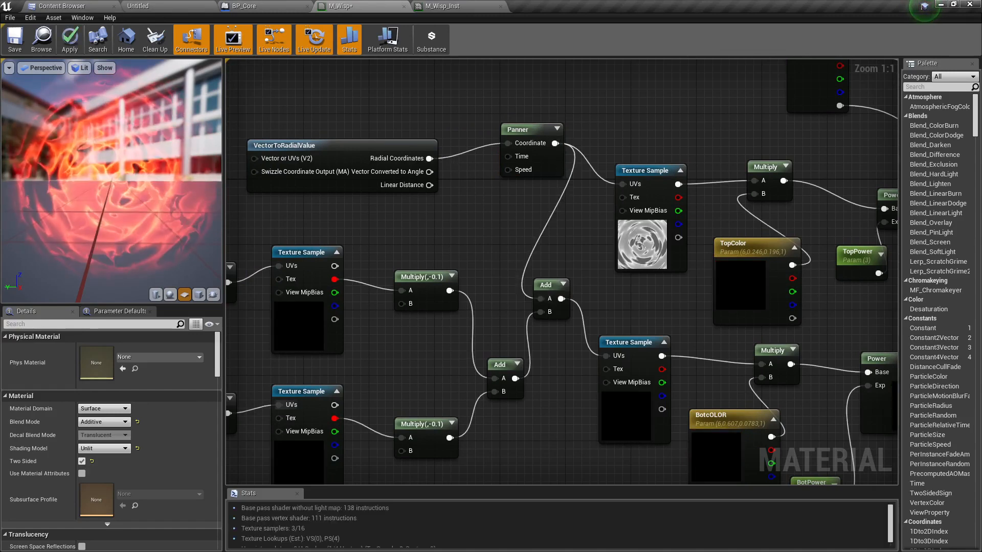
Compare the two colour branches' Texture Samples and reposition the Panner slightly closer to the VectorToRadialValue node.
{"action": "left_click", "coordinate": [645, 245]}
{"action": "left_click", "coordinate": [628, 413]}
{"action": "left_click", "coordinate": [644, 246]}
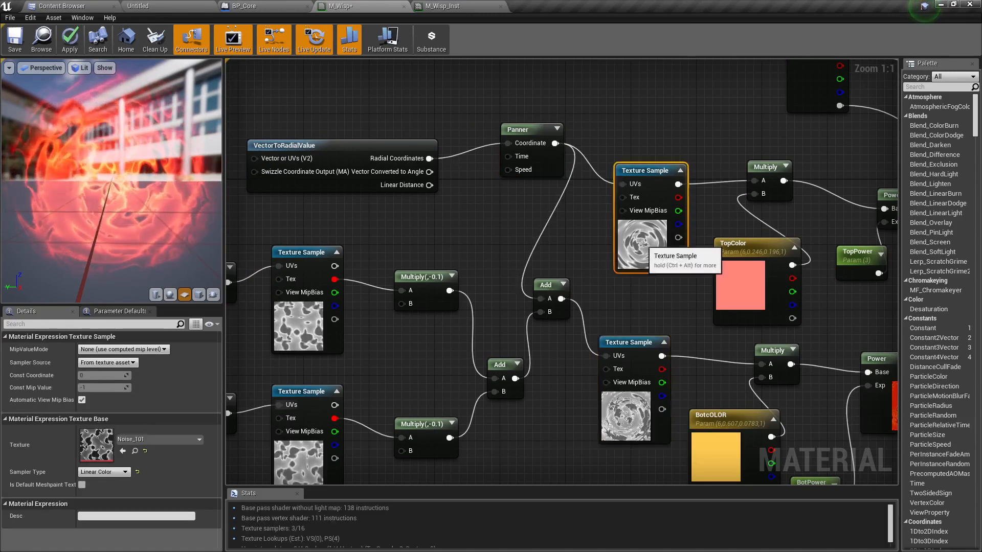
{"action": "left_click", "coordinate": [583, 246]}
{"action": "left_click", "coordinate": [532, 131]}
{"action": "left_click_drag", "start_coordinate": [532, 131], "coordinate": [515, 140]}
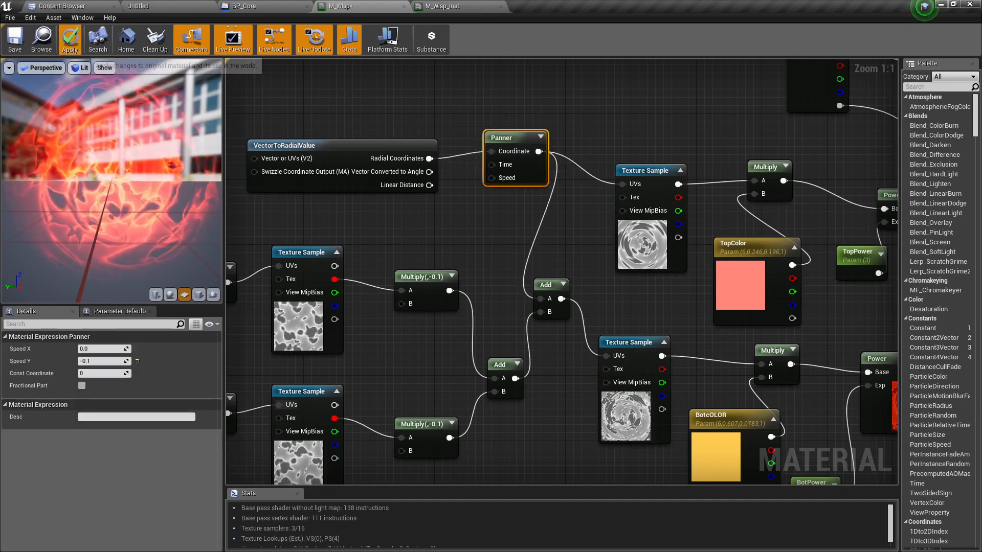
Apply the M_Wisp changes and inspect the animated sphere in the BP_Core blueprint.
{"action": "left_click", "coordinate": [69, 40]}
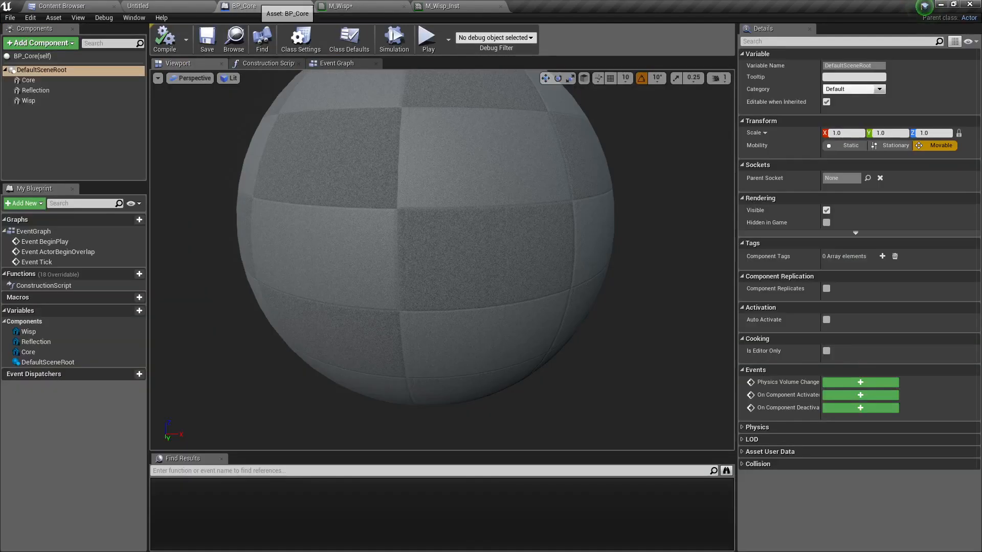
{"action": "left_click", "coordinate": [259, 5]}
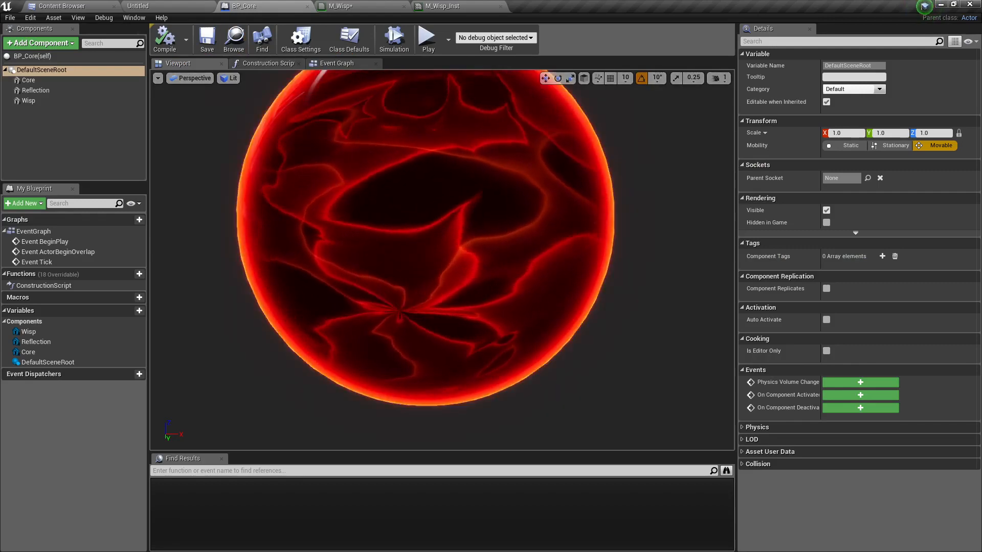
{"action": "right_click_drag", "start_coordinate": [440, 260], "coordinate": [467, 241]}
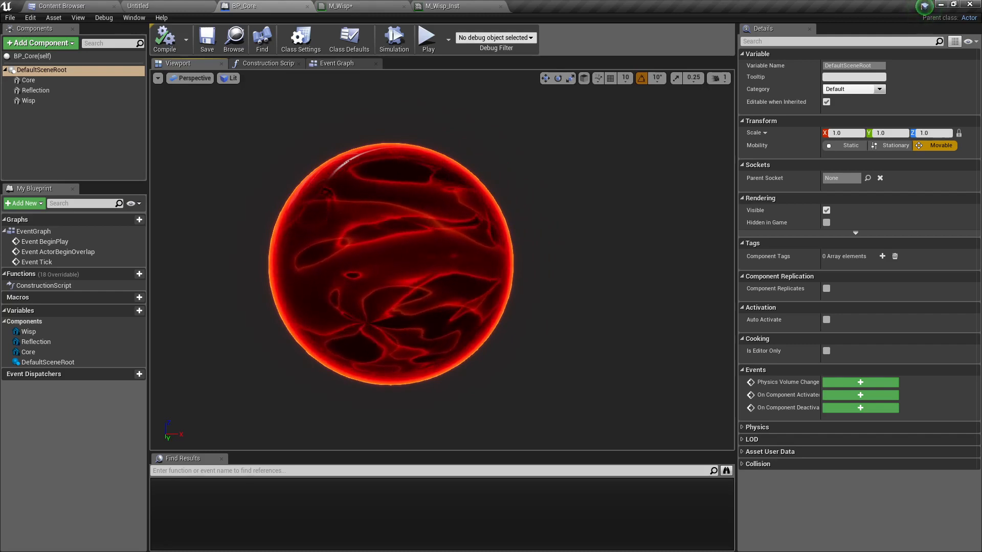
Try the Translucent blend mode on M_Wisp, apply it and check the sphere in BP_Core.
{"action": "left_click", "coordinate": [351, 6]}
{"action": "right_click_drag", "start_coordinate": [767, 266], "coordinate": [168, 199]}
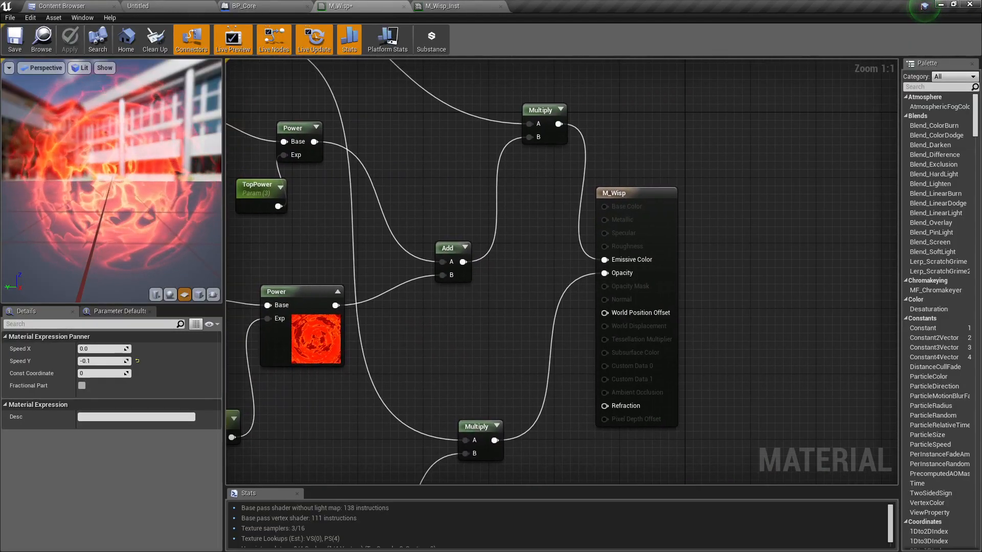
{"action": "left_click", "coordinate": [648, 199]}
{"action": "left_click", "coordinate": [104, 422]}
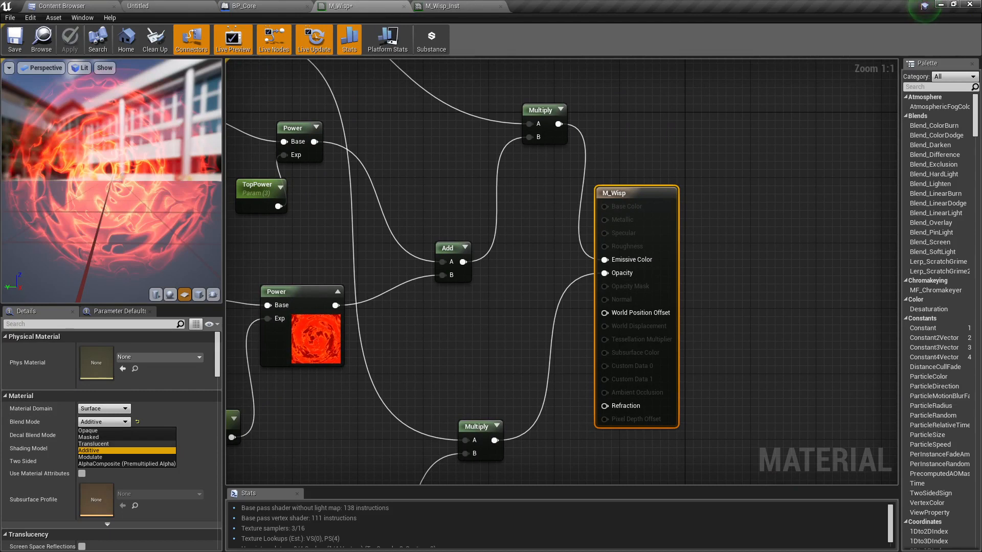
{"action": "left_click", "coordinate": [93, 444]}
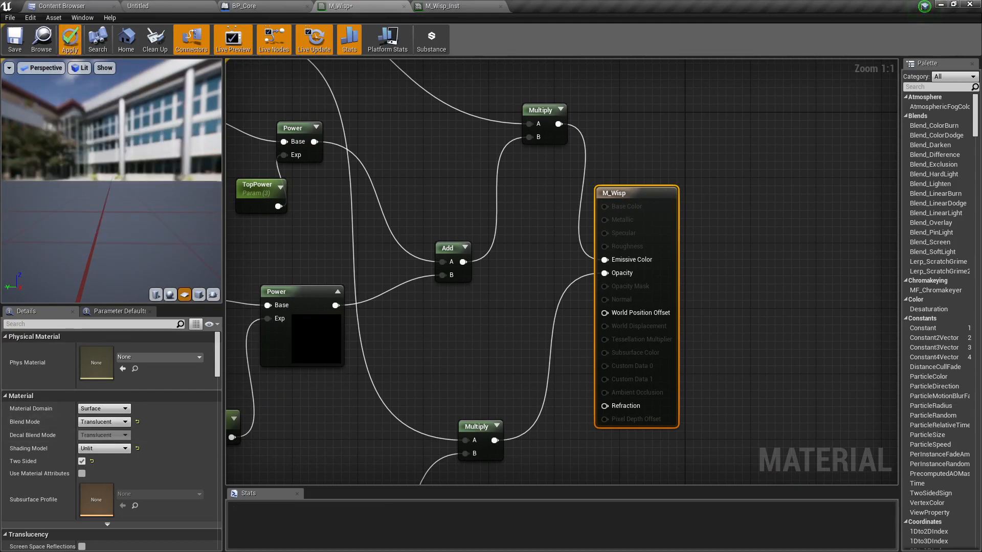
{"action": "left_click", "coordinate": [70, 40]}
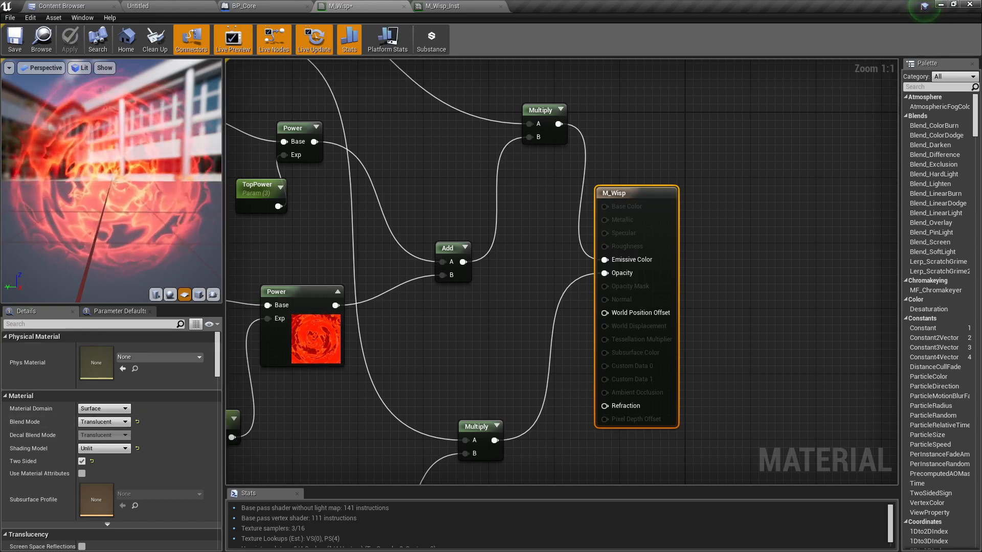
{"action": "left_click", "coordinate": [246, 6]}
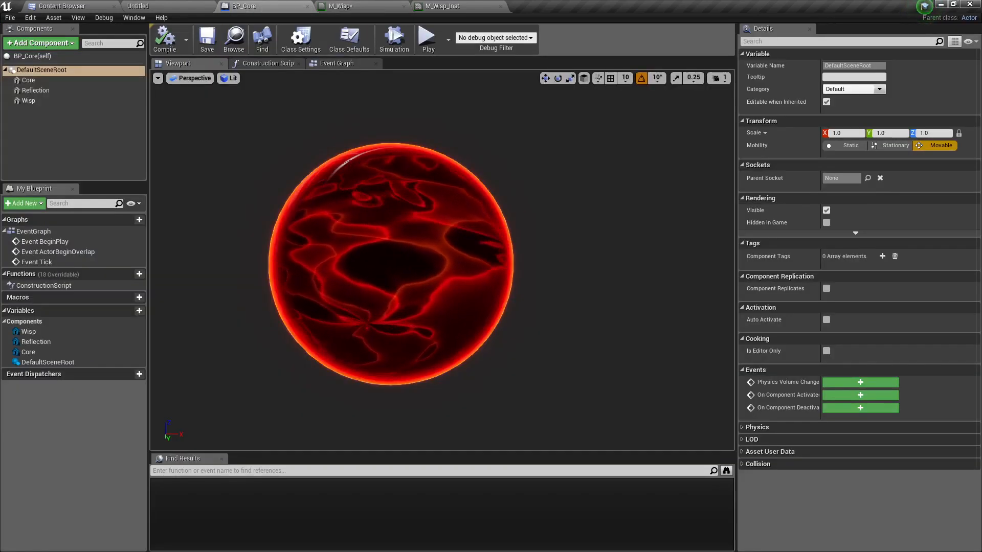
{"action": "left_click", "coordinate": [450, 6]}
{"action": "left_click", "coordinate": [347, 6]}
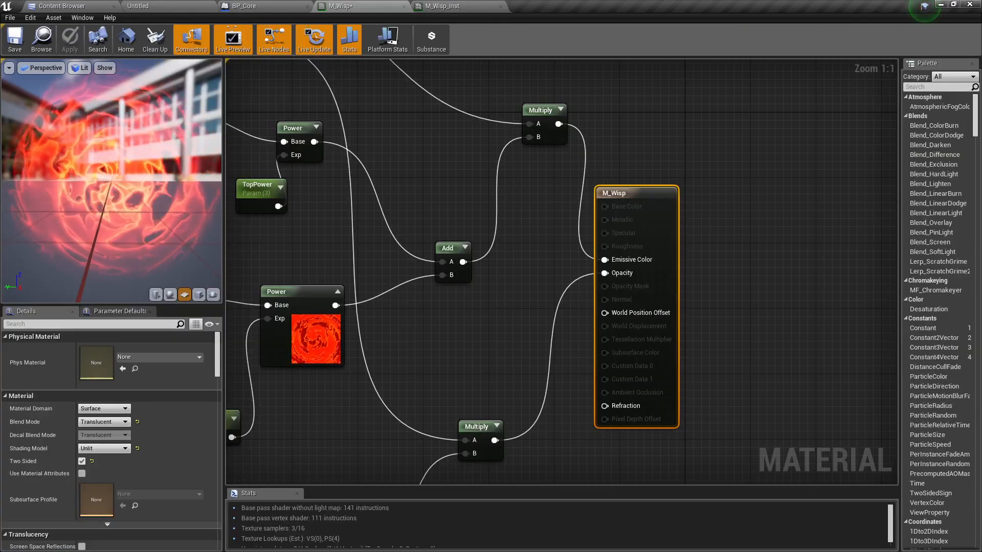
Return M_Wisp's Blend Mode to Additive and apply the material.
{"action": "left_click", "coordinate": [104, 422]}
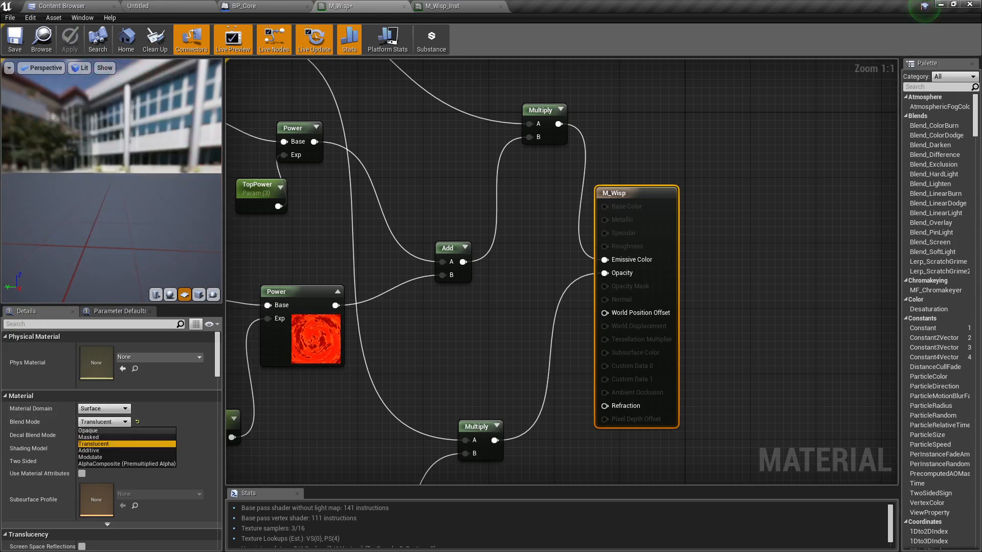
{"action": "left_click", "coordinate": [88, 451]}
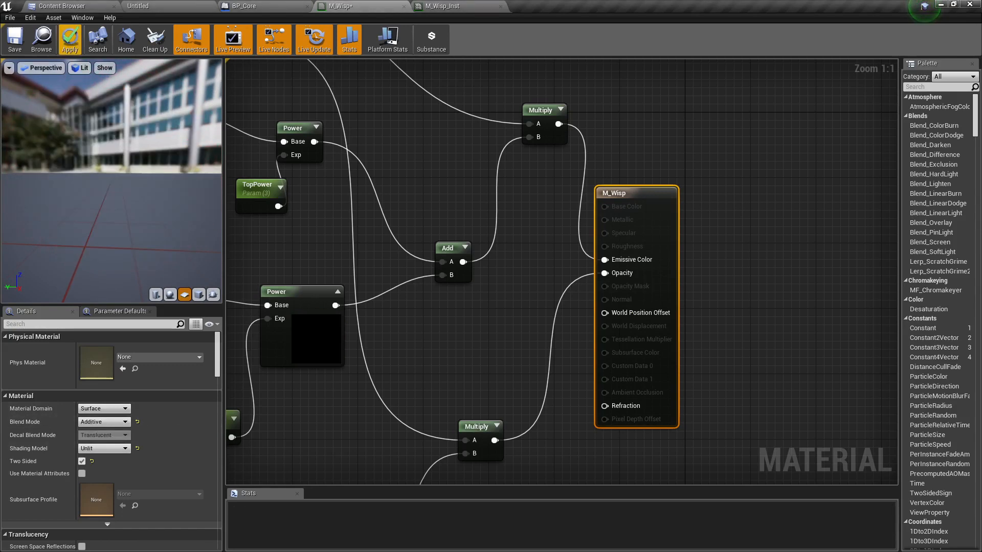
{"action": "left_click", "coordinate": [70, 40]}
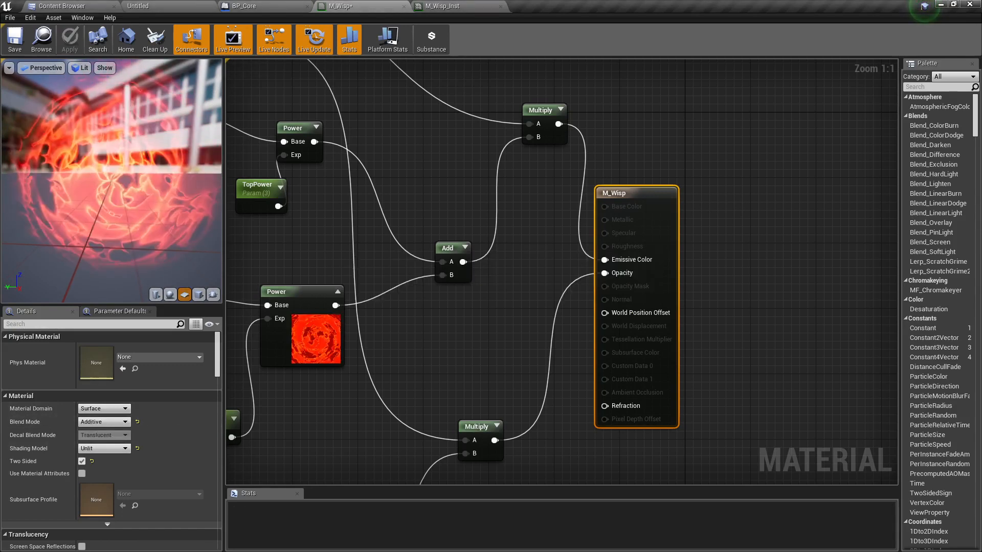
Look through the M_Wisp node network and switch the M_Wisp_Inst preview mesh to a plane.
{"action": "right_click_drag", "start_coordinate": [314, 246], "coordinate": [894, 162]}
{"action": "scroll", "coordinate": [703, 162], "scroll_direction": "down", "scroll_amount": 2}
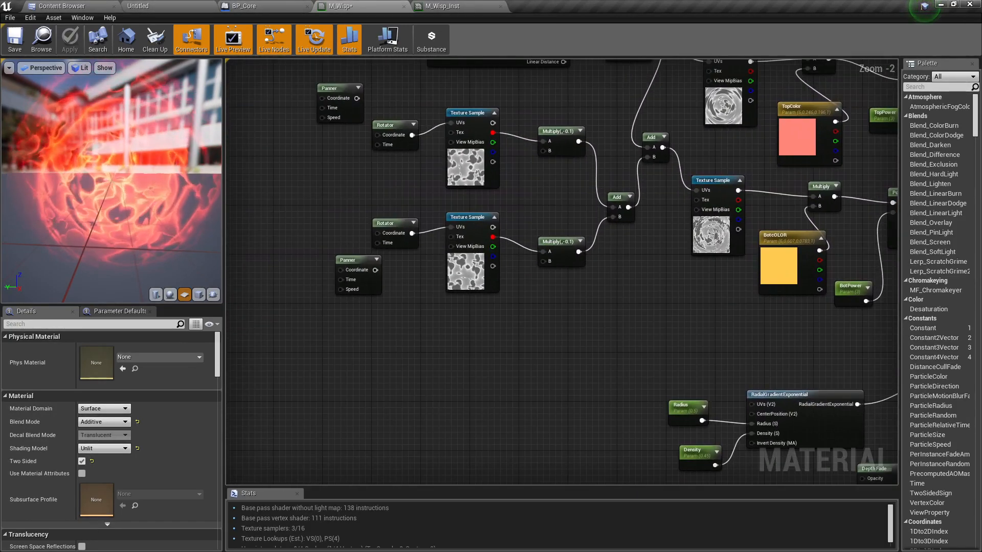
{"action": "right_click_drag", "start_coordinate": [585, 106], "coordinate": [303, 168]}
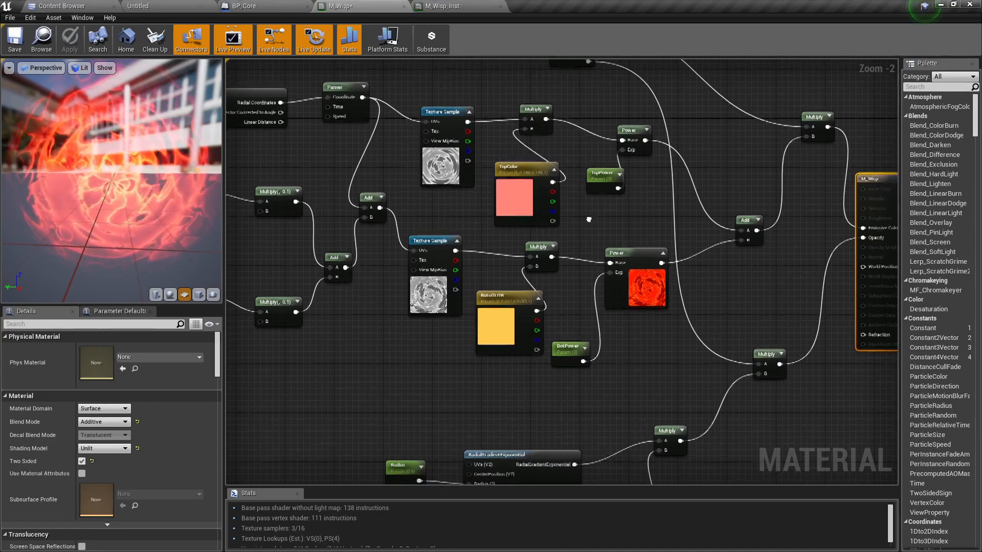
{"action": "right_click_drag", "start_coordinate": [587, 214], "coordinate": [539, 101]}
{"action": "right_click_drag", "start_coordinate": [508, 321], "coordinate": [397, 455]}
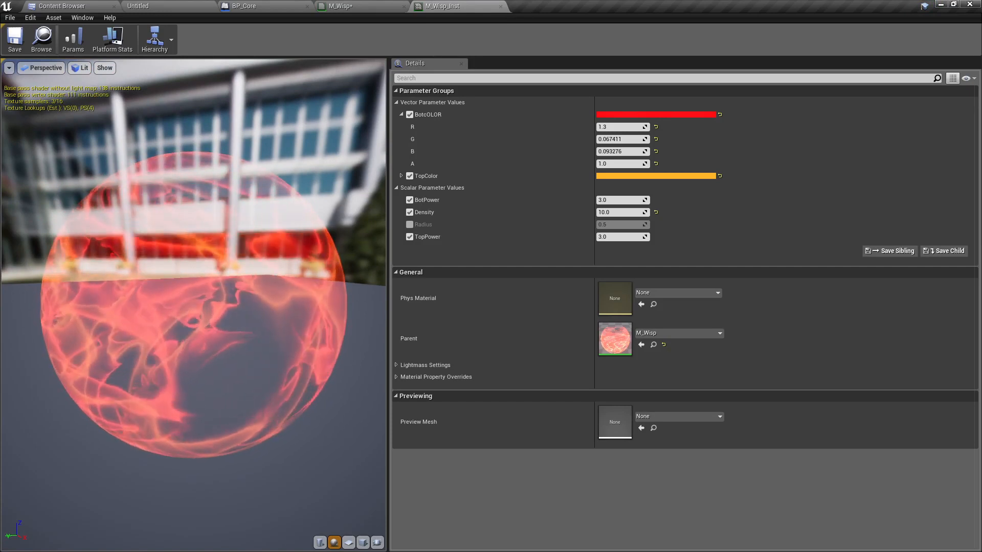
{"action": "left_click", "coordinate": [348, 542]}
{"action": "left_click_drag", "start_coordinate": [205, 328], "coordinate": [174, 319]}
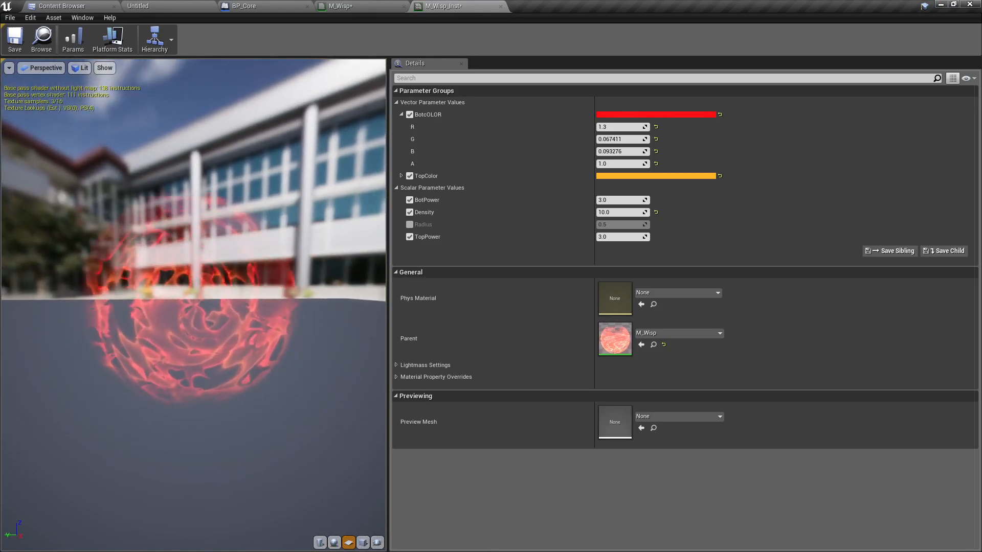
Detach the M_Wisp_Inst editor into its own window and place it beside the BP_Core viewport.
{"action": "left_click", "coordinate": [273, 6]}
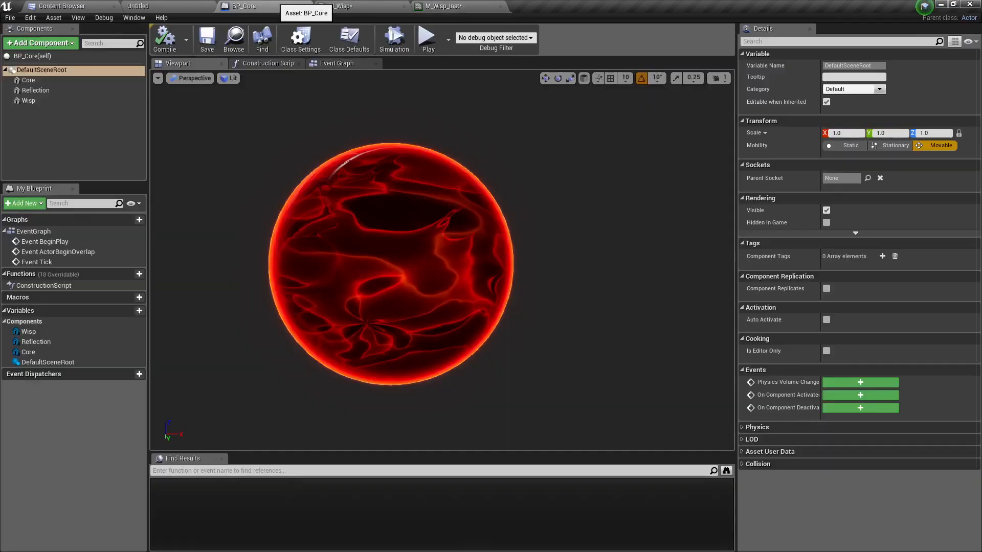
{"action": "left_click", "coordinate": [443, 5]}
{"action": "left_click_drag", "start_coordinate": [443, 6], "coordinate": [448, 275]}
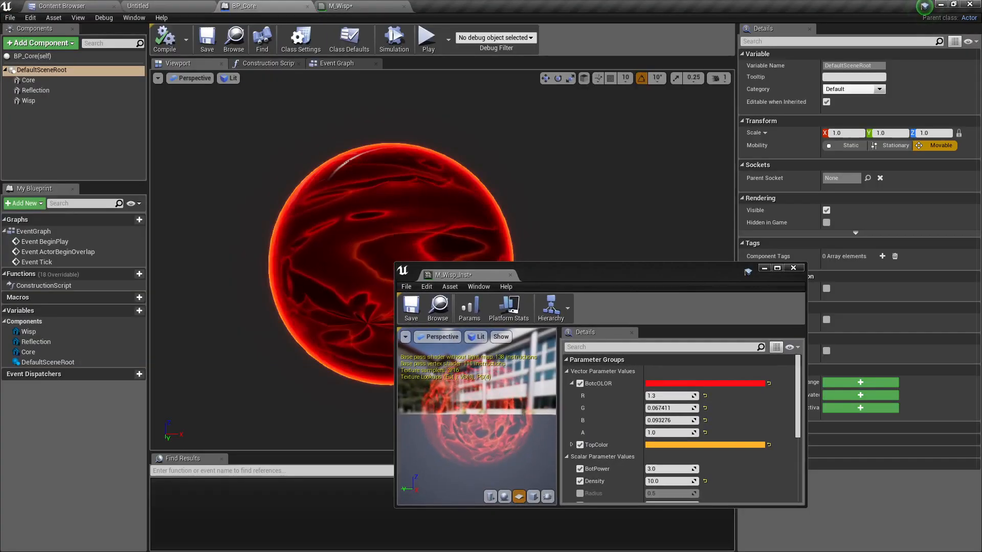
{"action": "left_click_drag", "start_coordinate": [587, 276], "coordinate": [764, 0]}
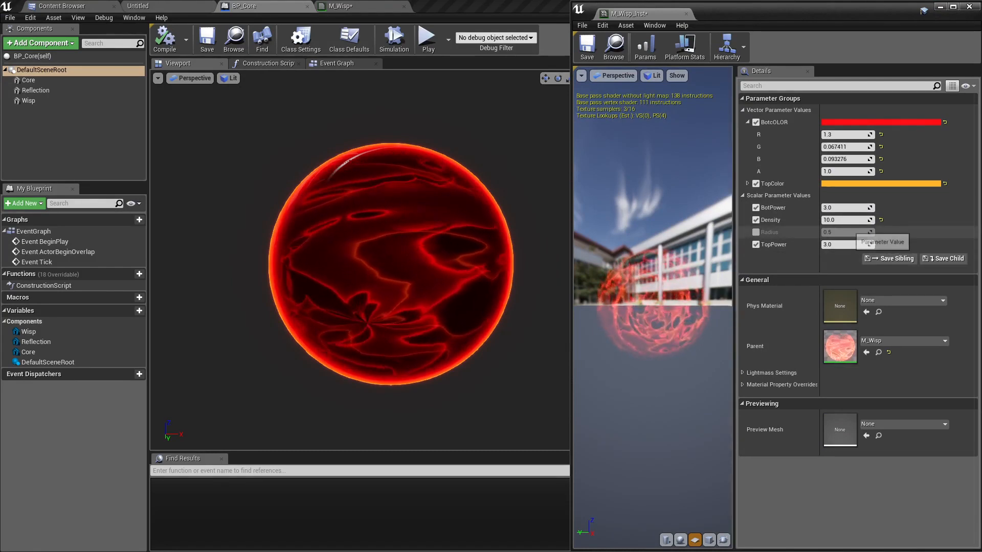
In M_Wisp_Inst, set Density to 0.4 and both BotPower and TopPower to 2.0.
{"action": "left_click", "coordinate": [842, 220]}
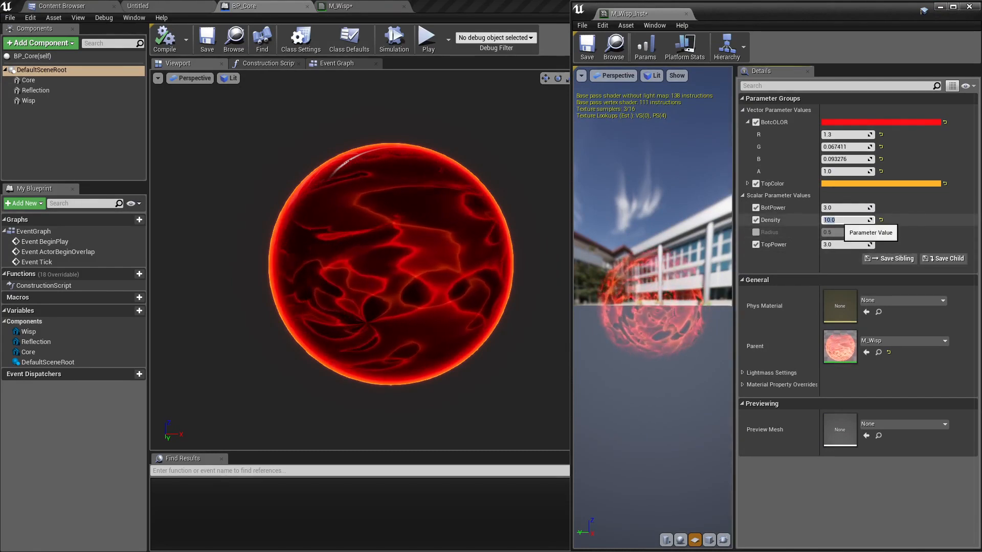
{"action": "type", "text": "0.4"}
{"action": "key", "text": "Return"}
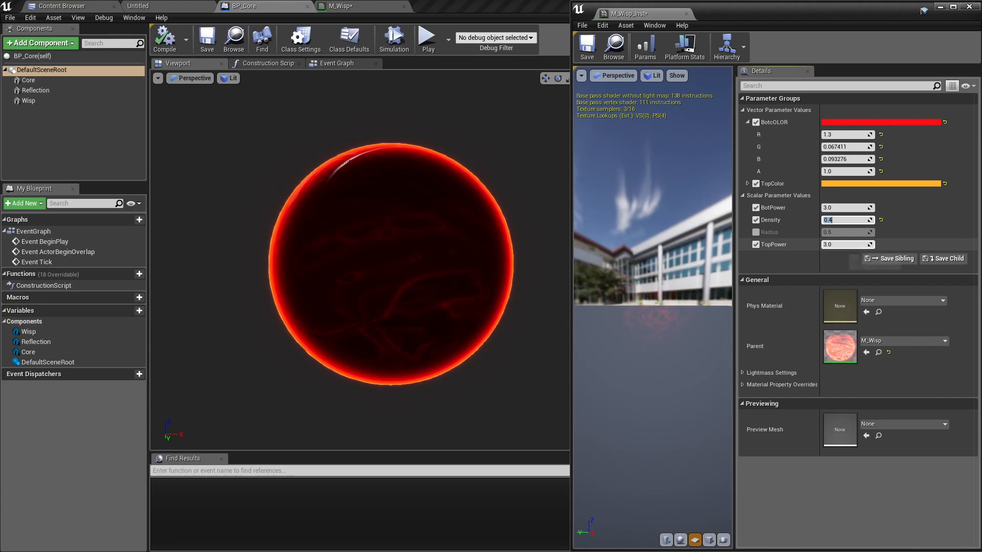
{"action": "type", "text": "2.0"}
{"action": "key", "text": "Tab"}
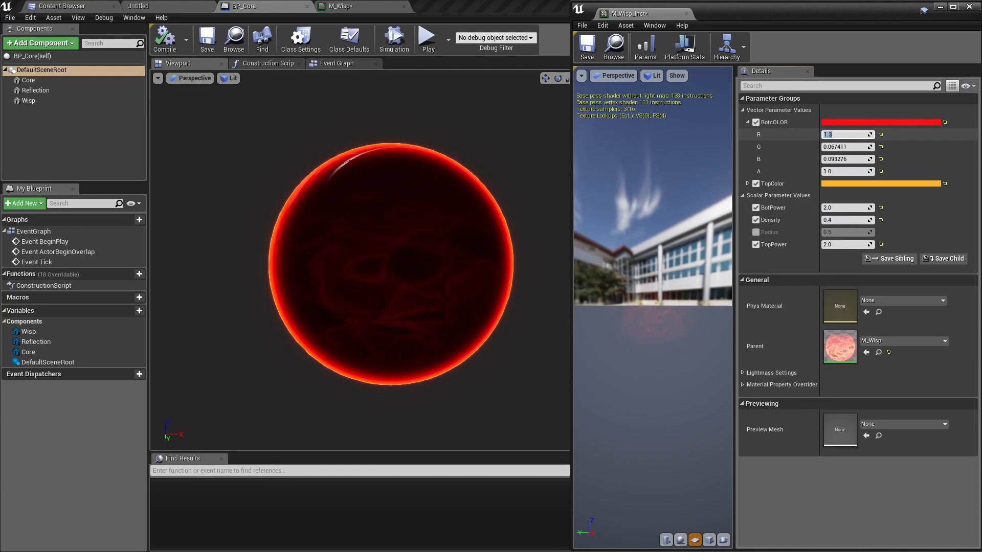
Set the R value of BotcOLOR to 7 and the R value of TopColor to 6.
{"action": "type", "text": "7"}
{"action": "key", "text": "Return"}
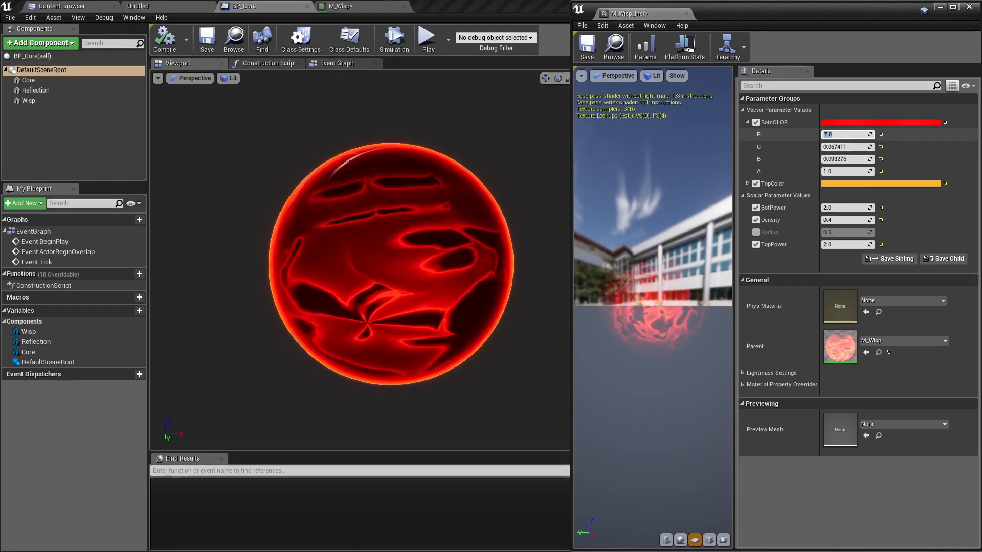
{"action": "left_click", "coordinate": [747, 184]}
{"action": "left_click", "coordinate": [838, 196]}
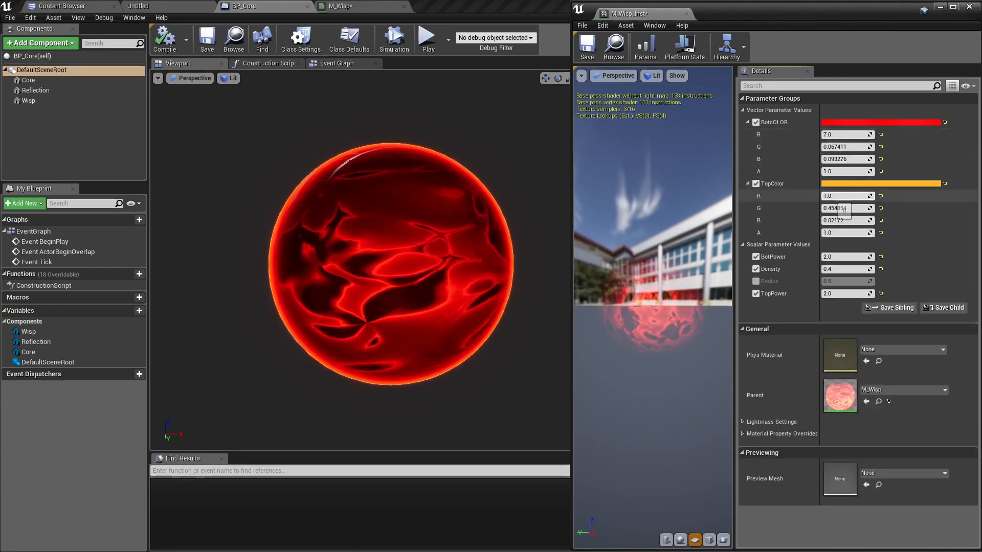
{"action": "type", "text": "6"}
{"action": "key", "text": "Tab"}
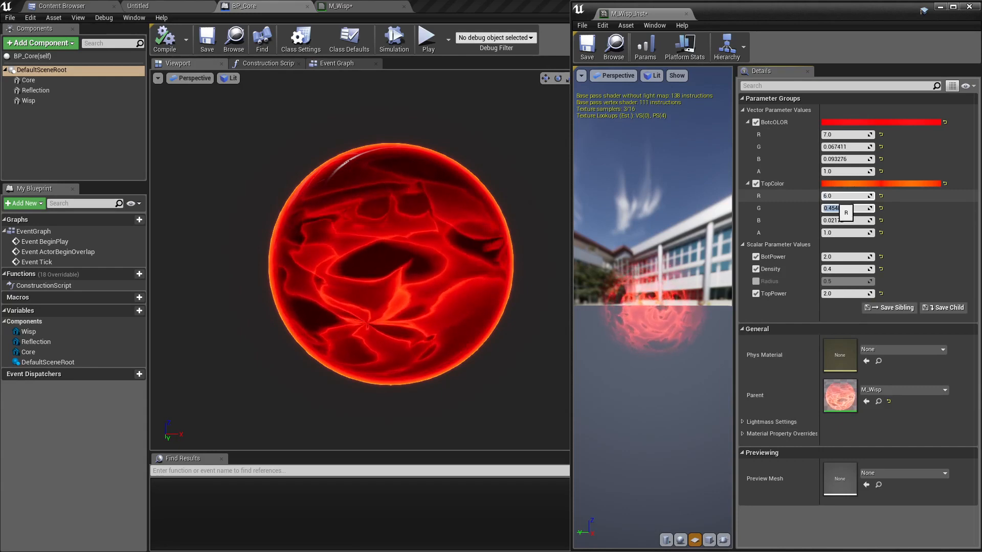
Shift TopColor to a yellower orange with a hue of about 10.25, and inspect the sphere from several angles in BP_Core.
{"action": "left_click", "coordinate": [880, 184]}
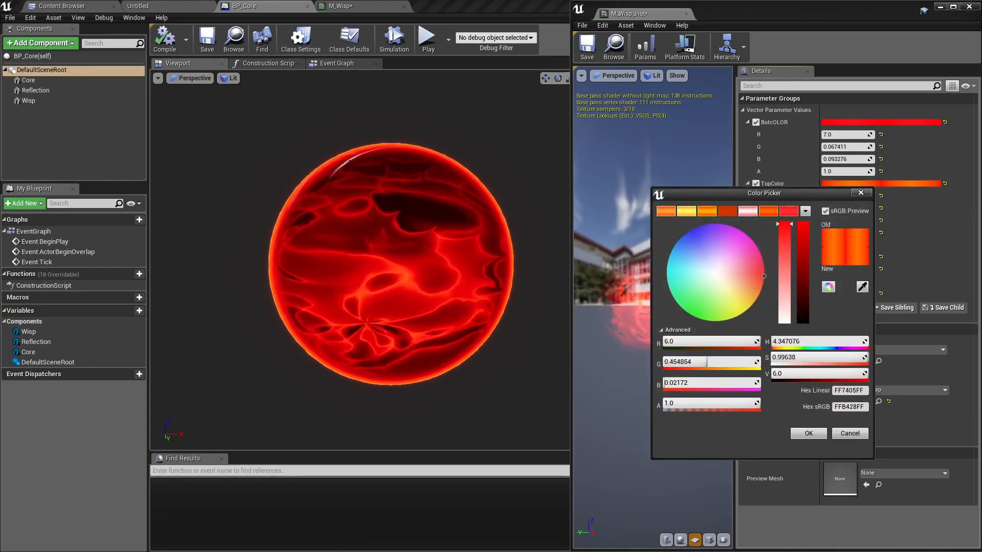
{"action": "mouse_move", "coordinate": [764, 276]}
{"action": "left_mouse_down"}
{"action": "mouse_move", "coordinate": [754, 297]}
{"action": "mouse_move", "coordinate": [764, 281]}
{"action": "left_mouse_up"}
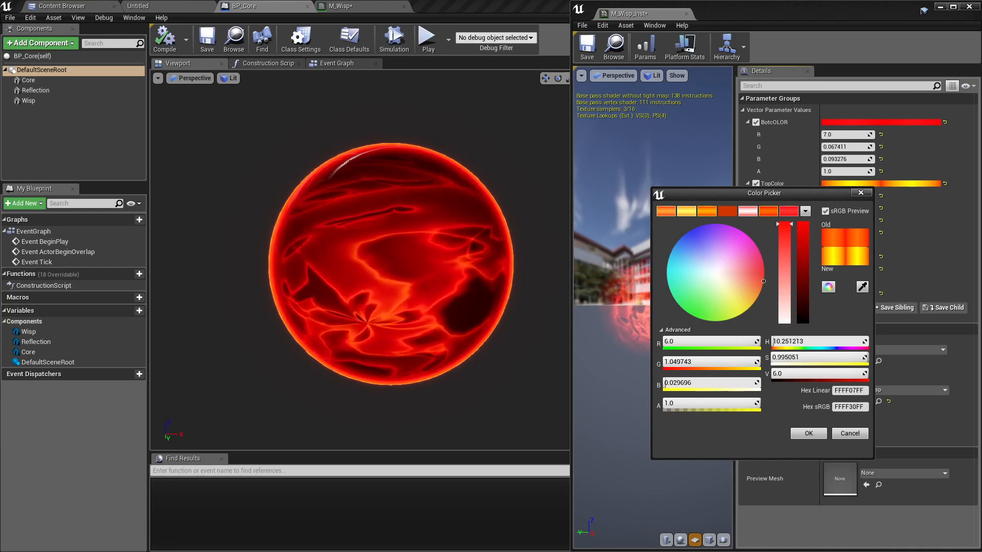
{"action": "left_click", "coordinate": [808, 433]}
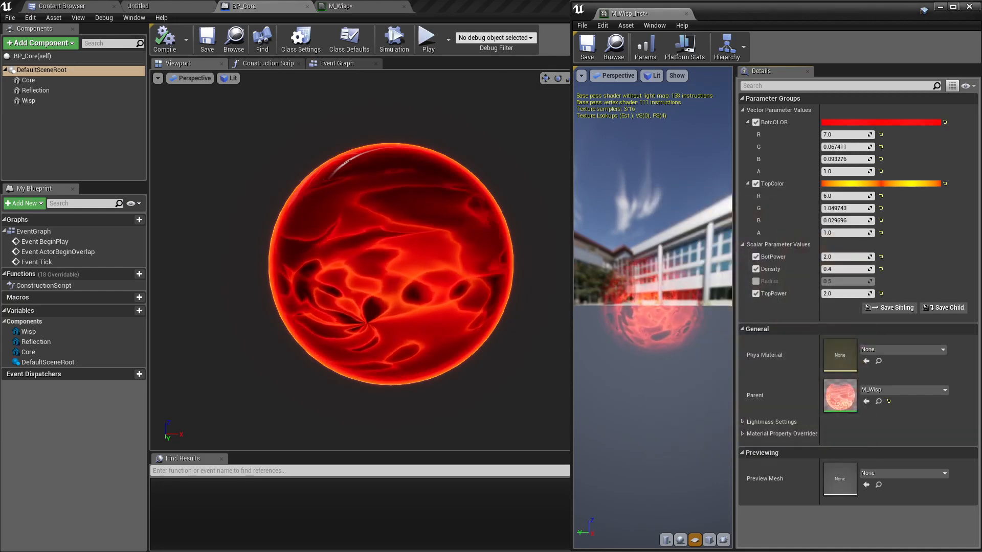
{"action": "right_click_drag", "start_coordinate": [390, 264], "coordinate": [402, 236]}
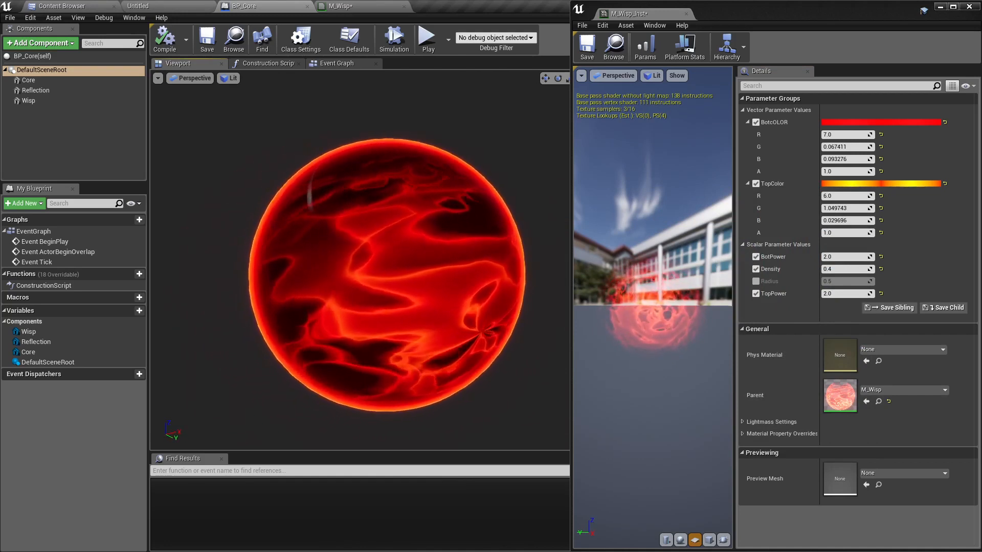
{"action": "right_click_drag", "start_coordinate": [495, 348], "coordinate": [473, 391]}
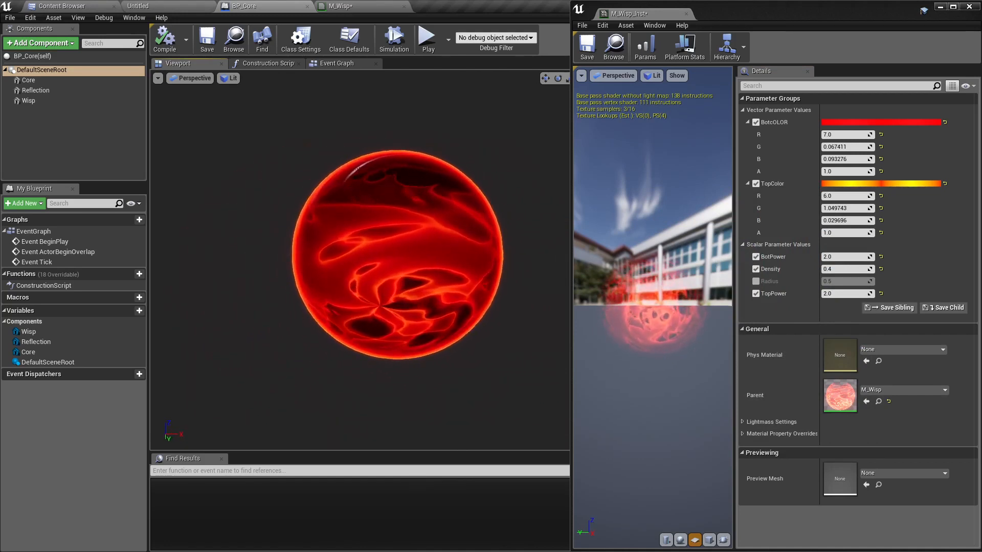
Lower the Density of M_Wisp_Inst to 0.2.
{"action": "left_click", "coordinate": [844, 269]}
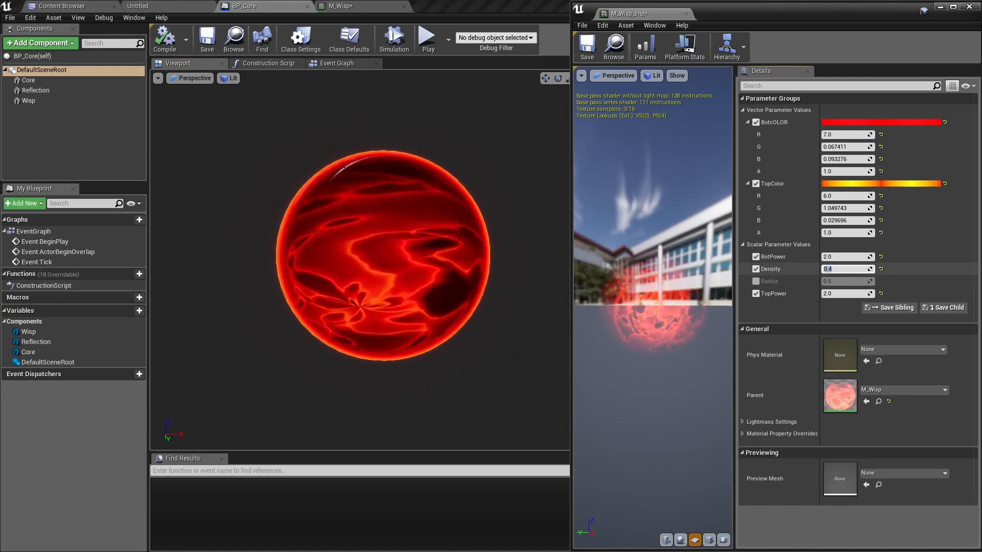
{"action": "type", "text": "10"}
{"action": "key", "text": "Return"}
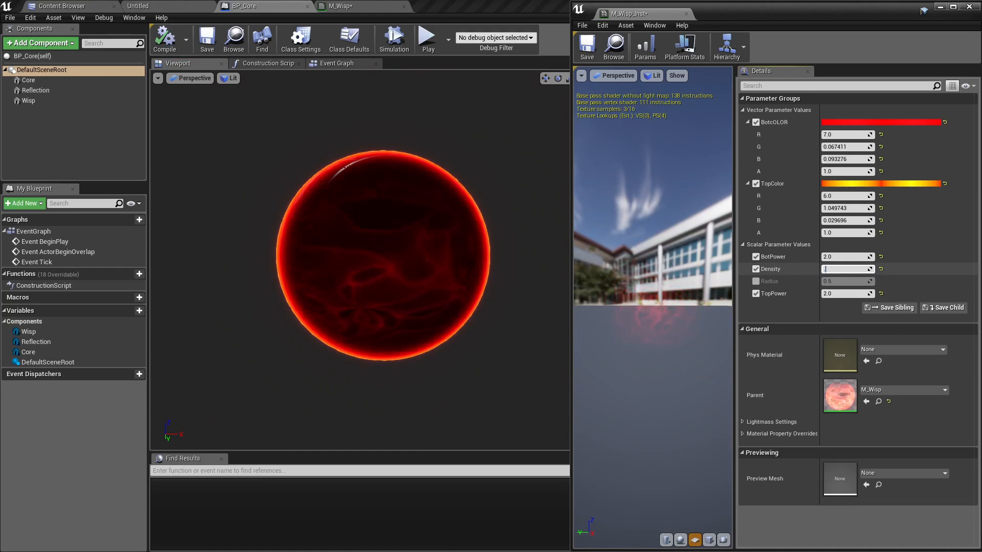
{"action": "key", "text": "Return"}
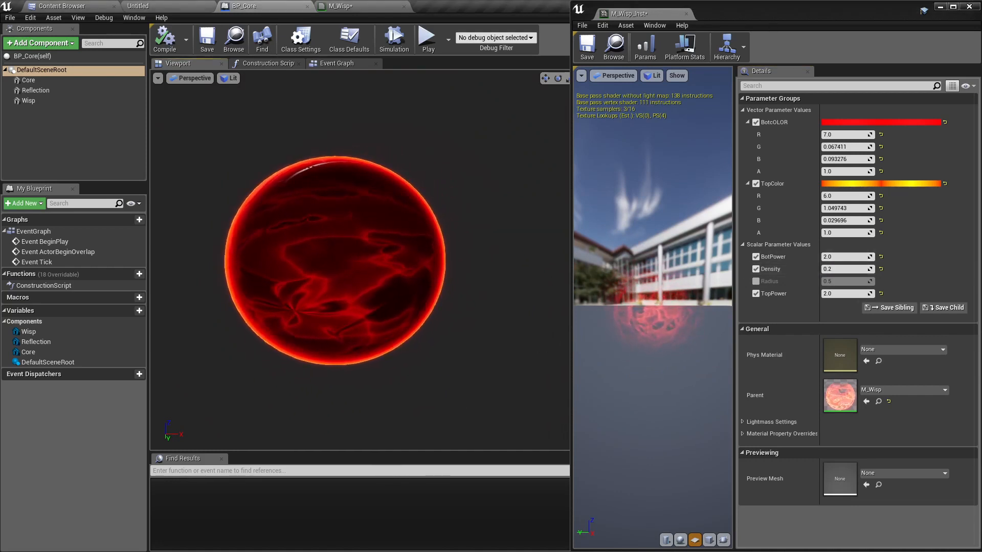
Duplicate the Wisp component in BP_Core and name the copy Wisp02.
{"action": "left_click", "coordinate": [31, 101]}
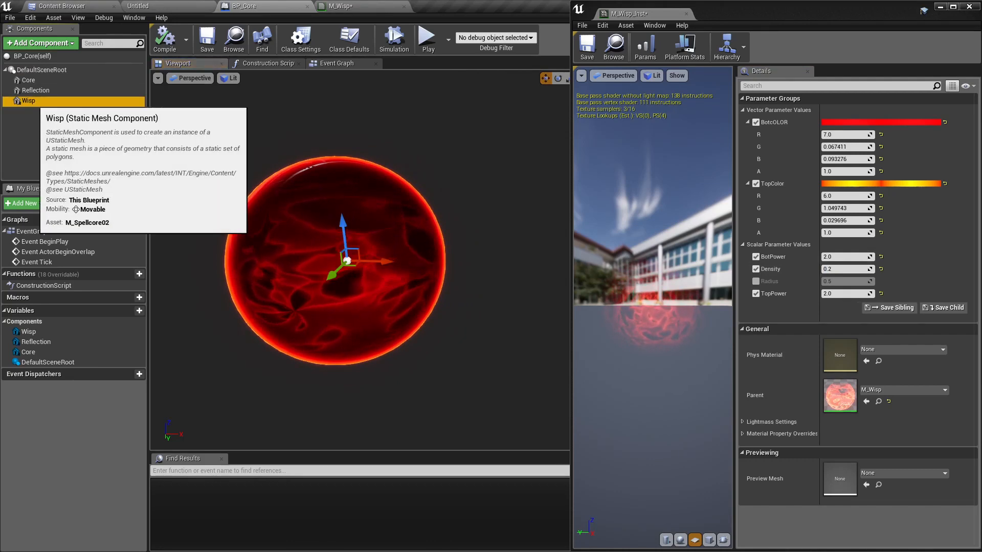
{"action": "right_click", "coordinate": [30, 101]}
{"action": "left_click", "coordinate": [57, 176]}
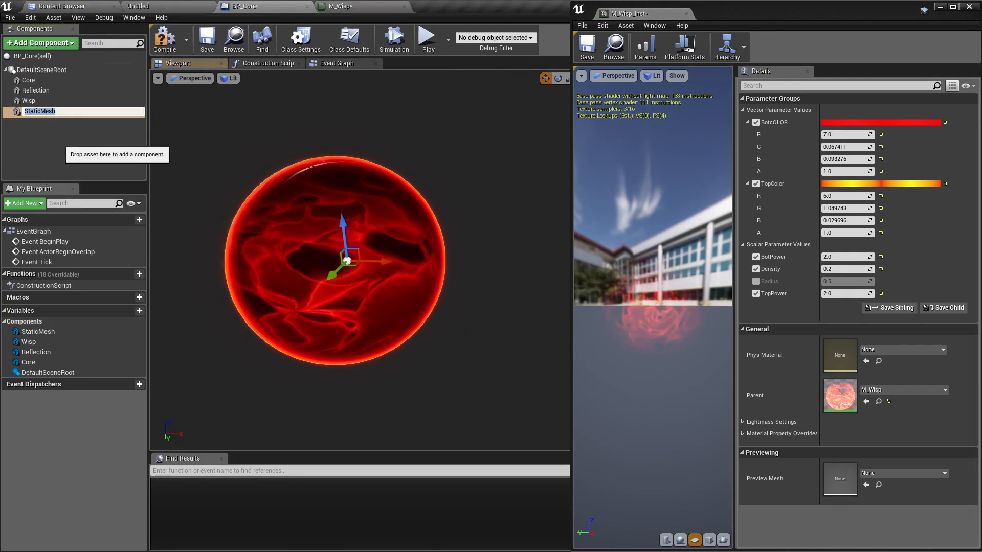
{"action": "type", "text": "Wisp02"}
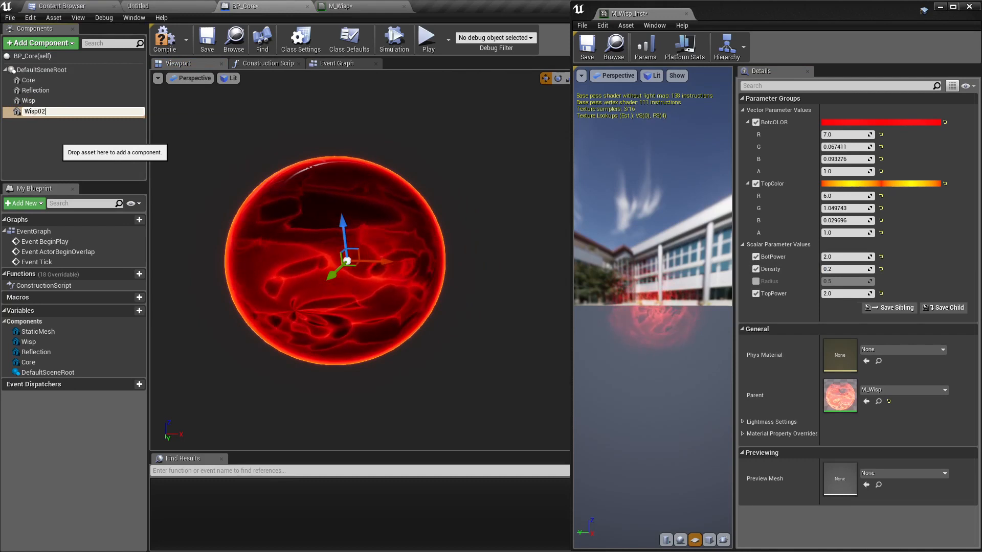
{"action": "key", "text": "Return"}
Rename the original Wisp component to Wisp01.
{"action": "double_click", "coordinate": [47, 103]}
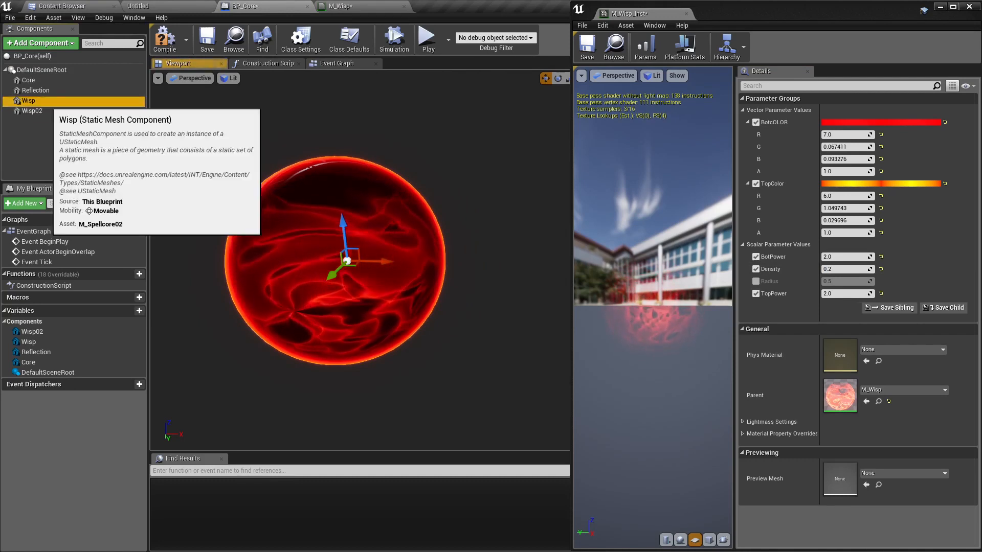
{"action": "type", "text": "01"}
{"action": "key", "text": "Return"}
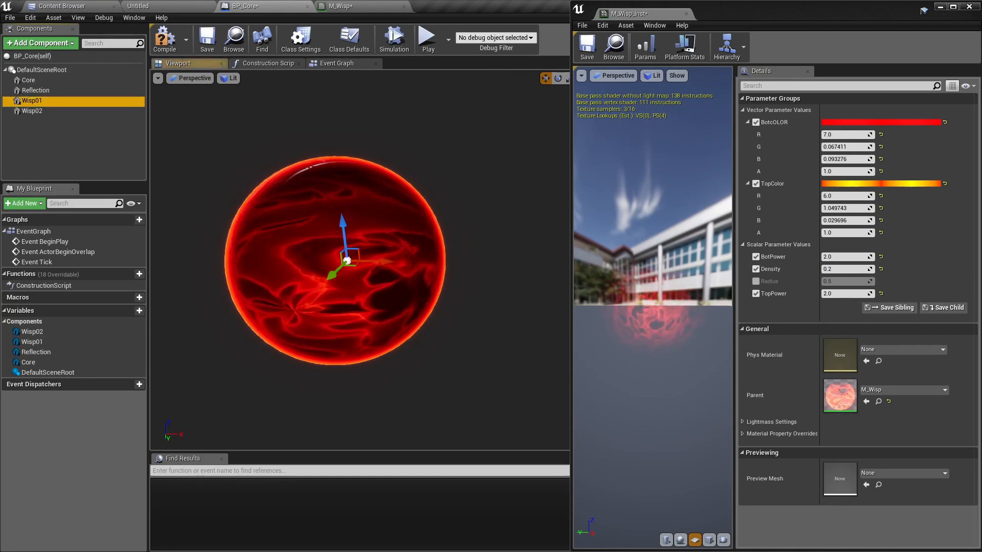
Move the M_Wisp_Inst window off the component details, set Wisp02's Z rotation to 180°, and inspect the sphere.
{"action": "left_click", "coordinate": [51, 111]}
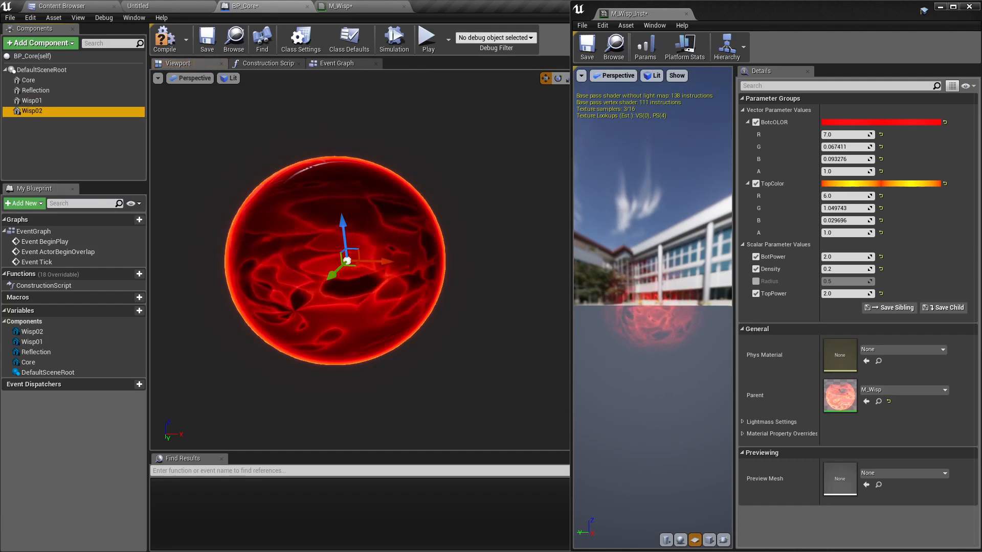
{"action": "left_click_drag", "start_coordinate": [786, 12], "coordinate": [671, 362]}
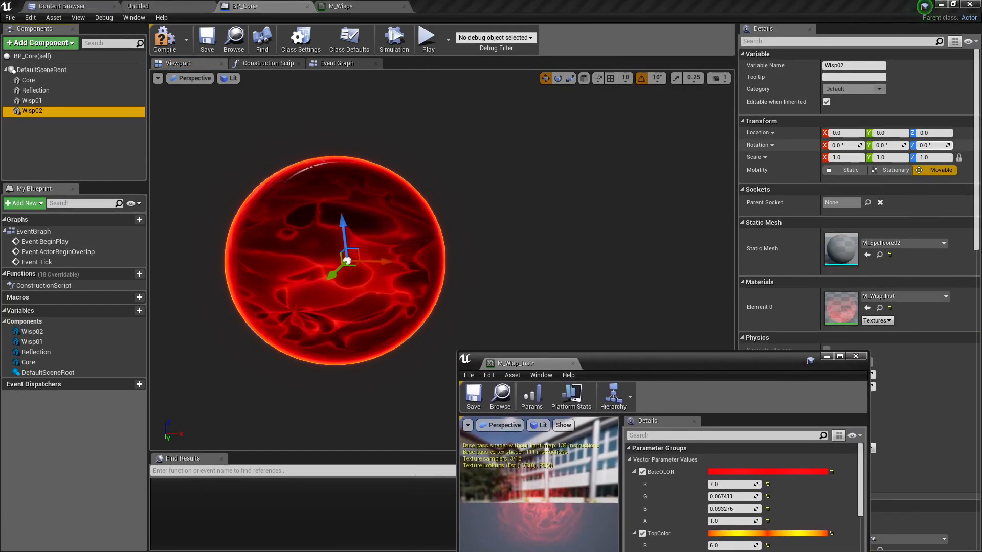
{"action": "left_click", "coordinate": [933, 145]}
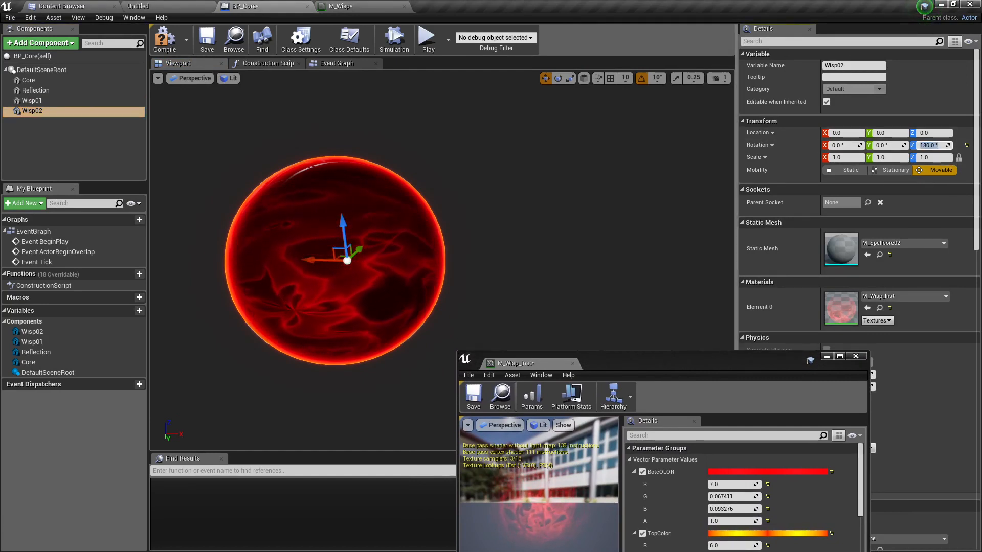
{"action": "right_click_drag", "start_coordinate": [442, 230], "coordinate": [831, 233]}
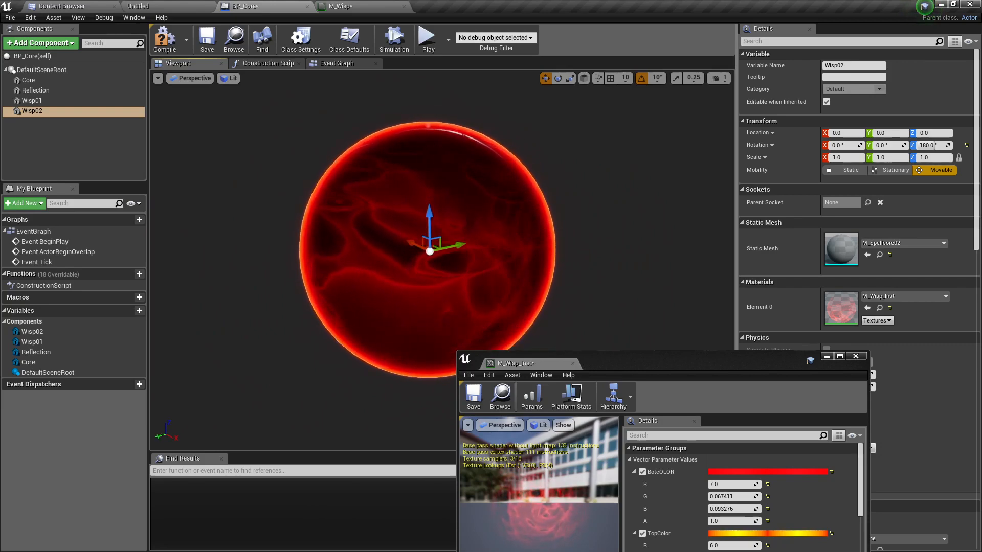
Place the M_Wisp_Inst window beside the viewport again and compare Density values of 0.4, 0.2 and 0.3.
{"action": "left_click_drag", "start_coordinate": [663, 362], "coordinate": [789, 14]}
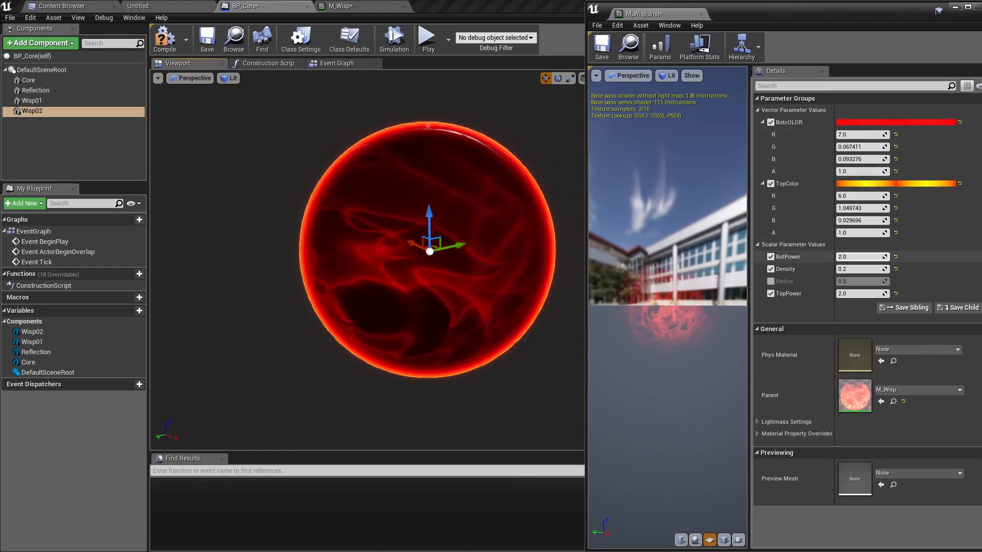
{"action": "left_click", "coordinate": [863, 269]}
{"action": "type", "text": "0.4"}
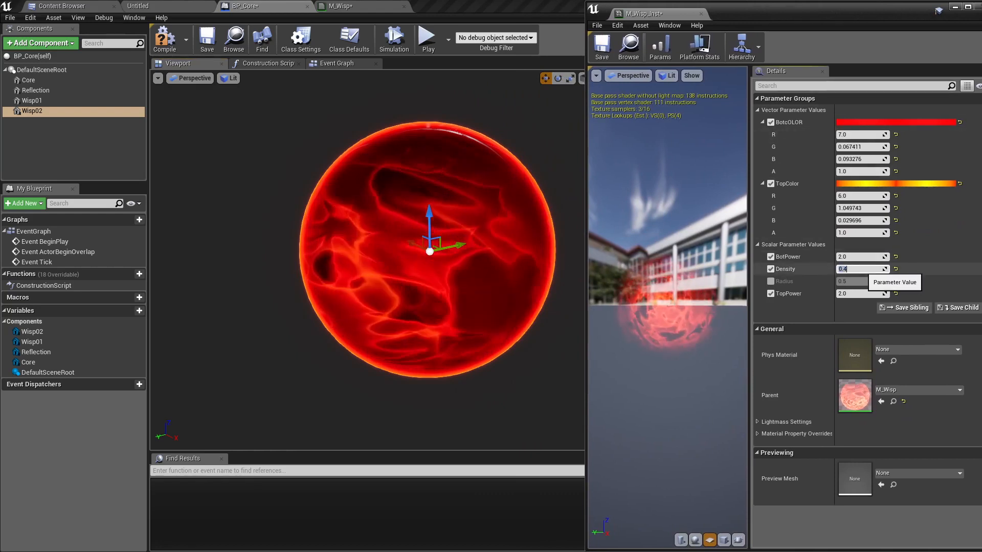
{"action": "type", "text": "0.2"}
{"action": "key", "text": "Return"}
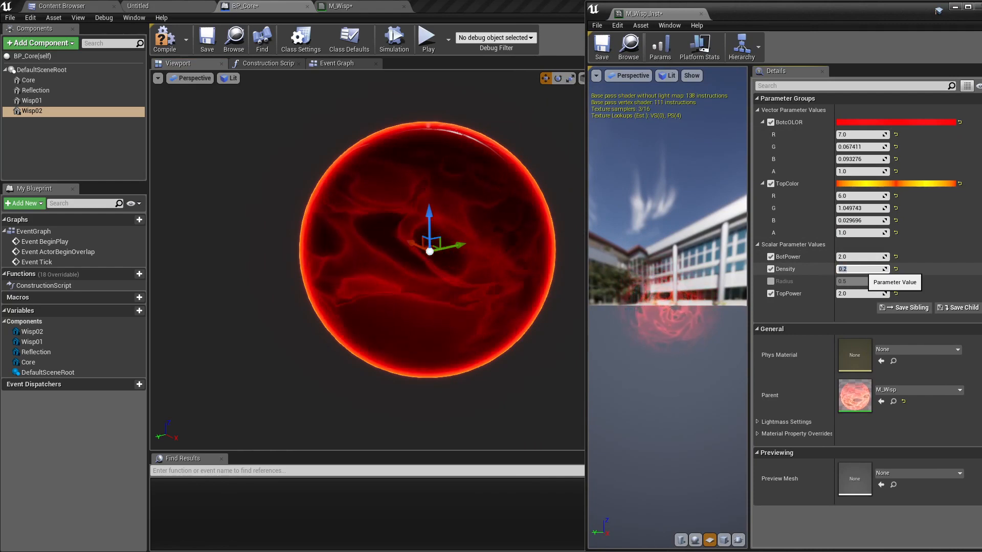
{"action": "type", "text": ".3"}
{"action": "key", "text": "Return"}
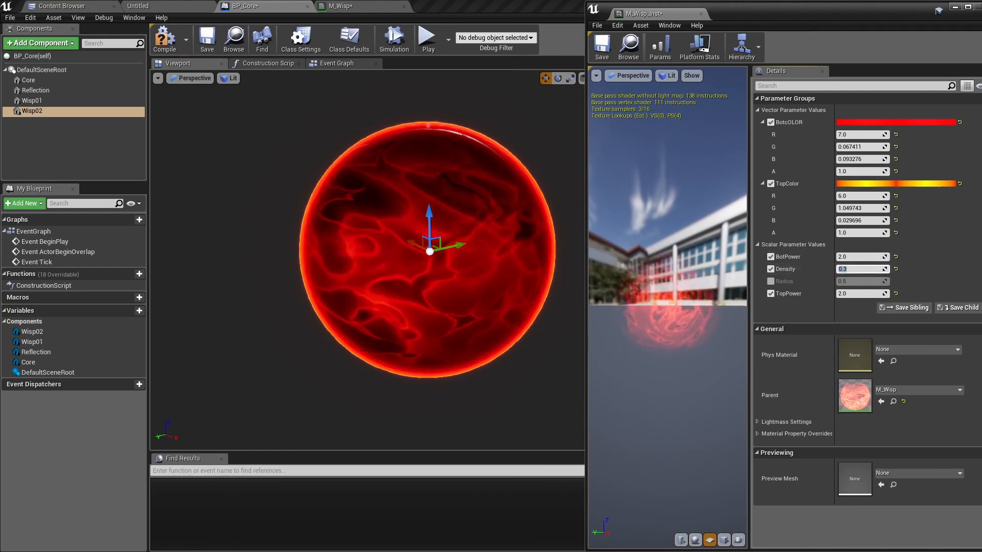
Inspect the sphere from several angles and set Density to 0.4 in M_Wisp_Inst.
{"action": "left_click_drag", "start_coordinate": [511, 199], "coordinate": [552, 184]}
{"action": "right_click_drag", "start_coordinate": [511, 200], "coordinate": [481, 212]}
{"action": "key", "text": "s"}
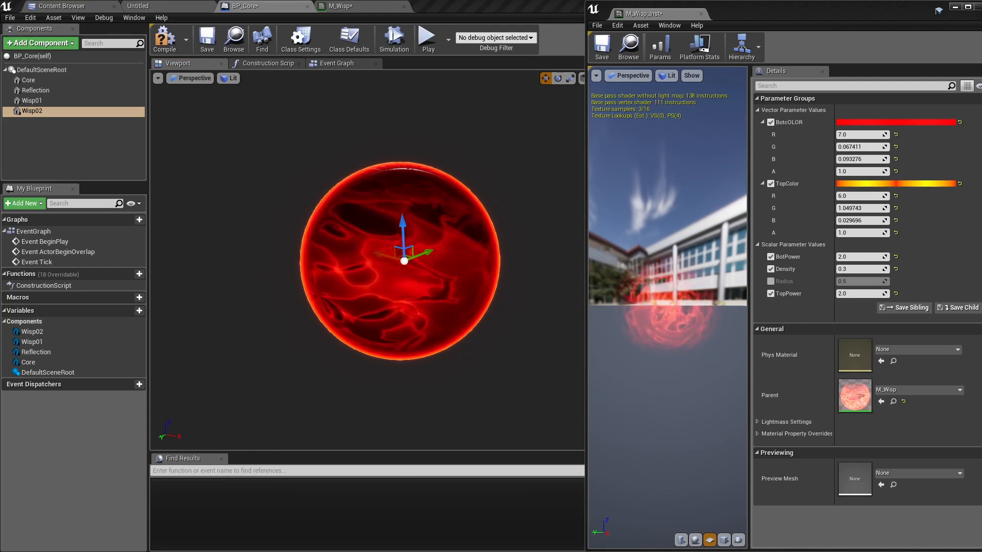
{"action": "mouse_move", "coordinate": [445, 211]}
{"action": "right_mouse_down"}
{"action": "mouse_move", "coordinate": [430, 211]}
{"action": "mouse_move", "coordinate": [445, 211]}
{"action": "right_mouse_up"}
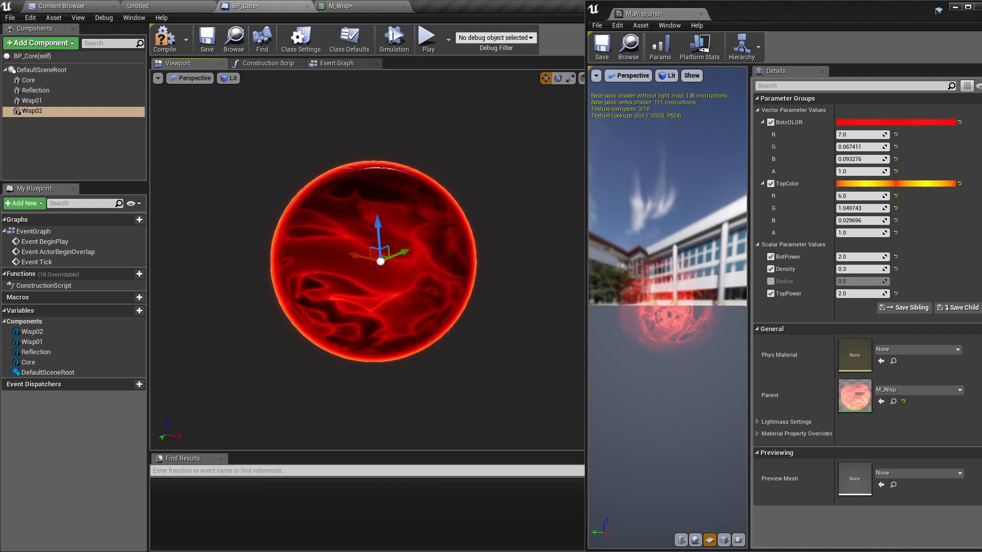
{"action": "left_click", "coordinate": [853, 269]}
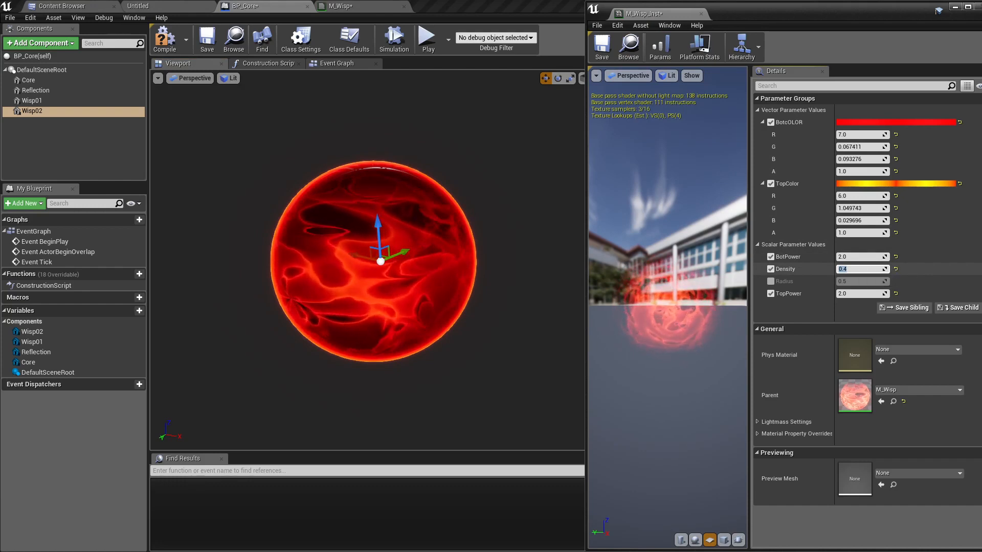
{"action": "right_click_drag", "start_coordinate": [373, 261], "coordinate": [256, 256]}
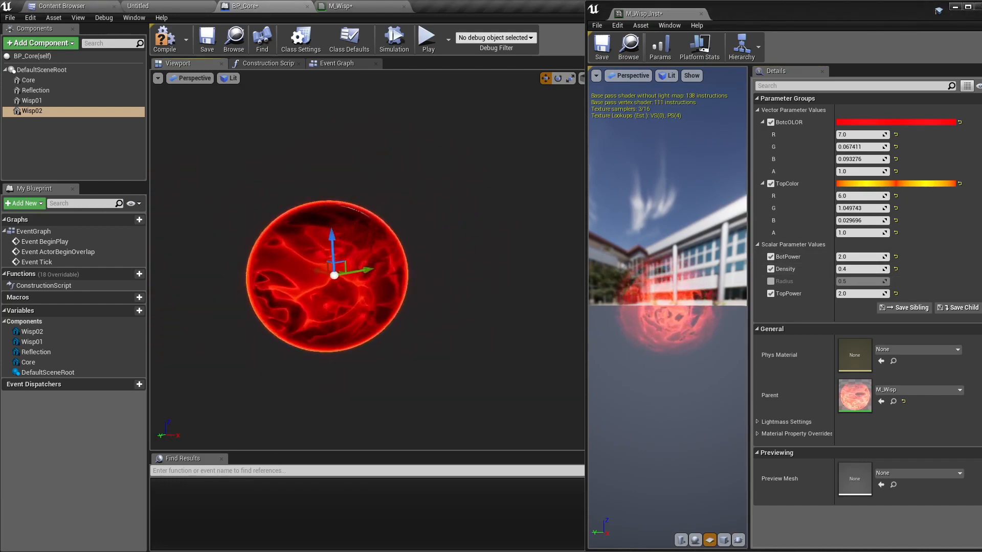
{"action": "mouse_move", "coordinate": [328, 276]}
{"action": "right_mouse_down"}
{"action": "mouse_move", "coordinate": [384, 275]}
{"action": "mouse_move", "coordinate": [338, 269]}
{"action": "right_mouse_up"}
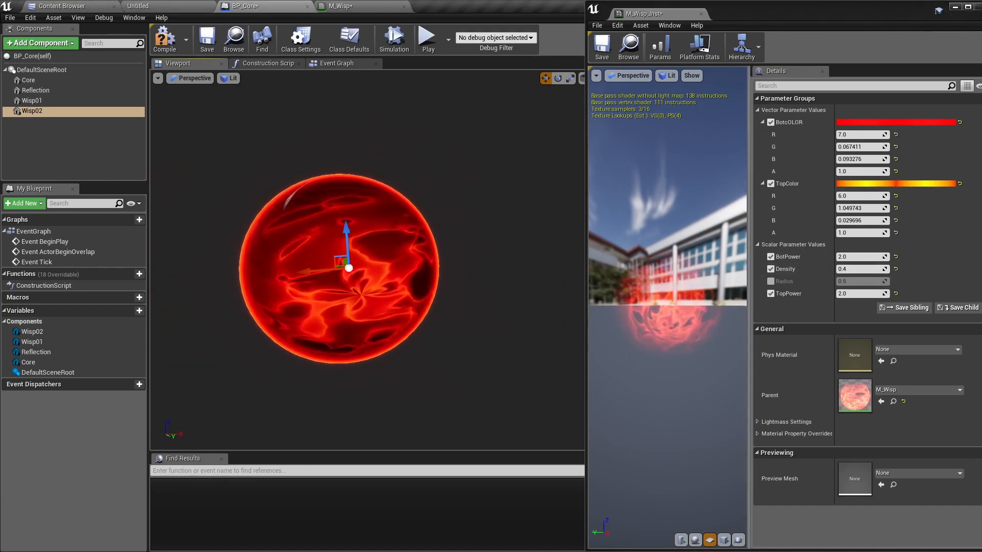
Try a pinker BotcOLOR with a hue of about 356.3 and an R value of 3.
{"action": "left_click", "coordinate": [895, 122]}
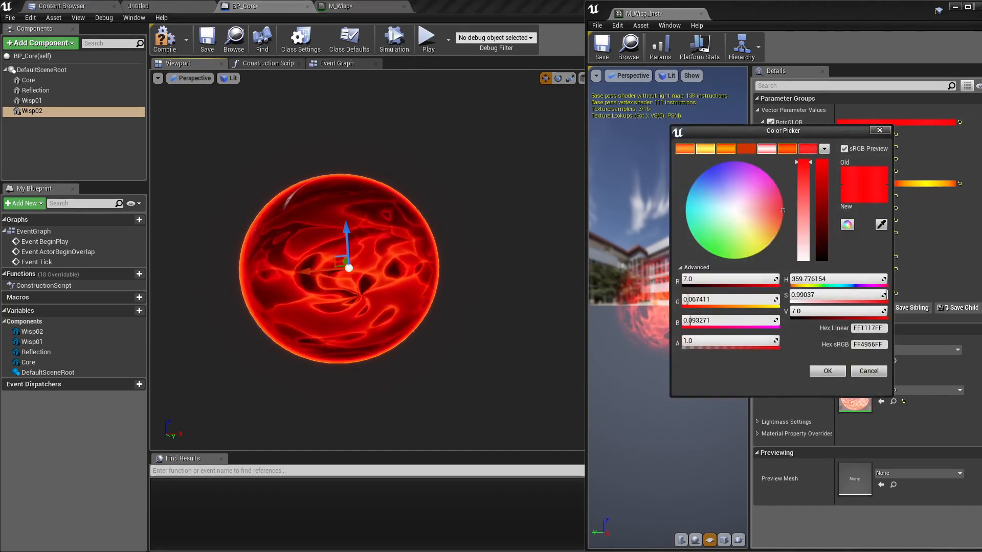
{"action": "mouse_move", "coordinate": [782, 209]}
{"action": "left_mouse_down"}
{"action": "mouse_move", "coordinate": [781, 197]}
{"action": "mouse_move", "coordinate": [783, 223]}
{"action": "mouse_move", "coordinate": [782, 207]}
{"action": "left_mouse_up"}
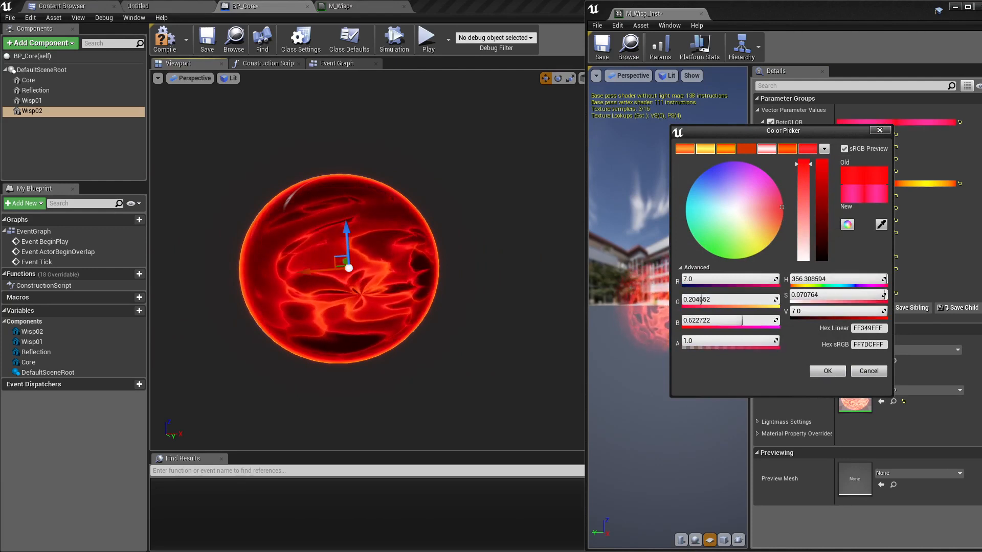
{"action": "left_click", "coordinate": [827, 370]}
{"action": "left_click", "coordinate": [873, 136]}
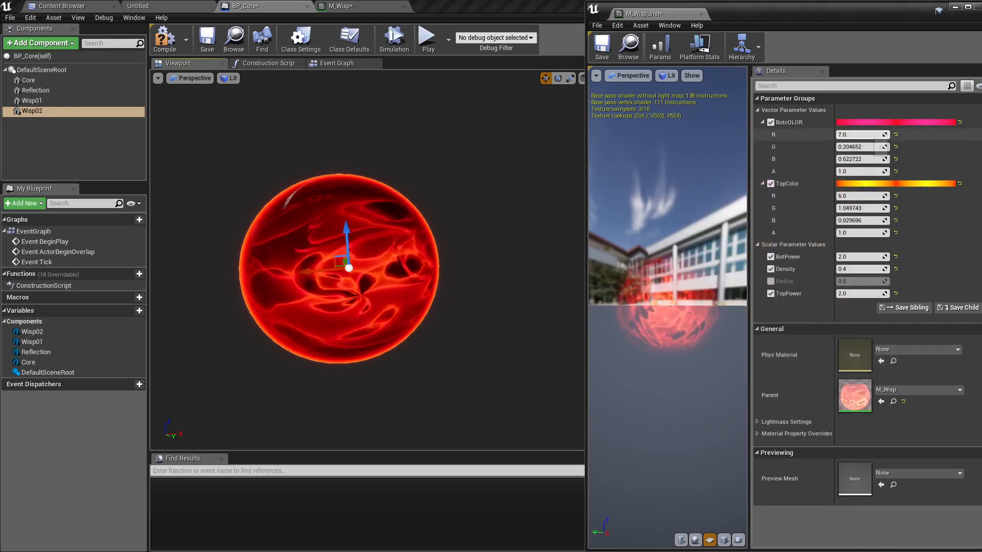
{"action": "type", "text": "3"}
{"action": "key", "text": "Tab"}
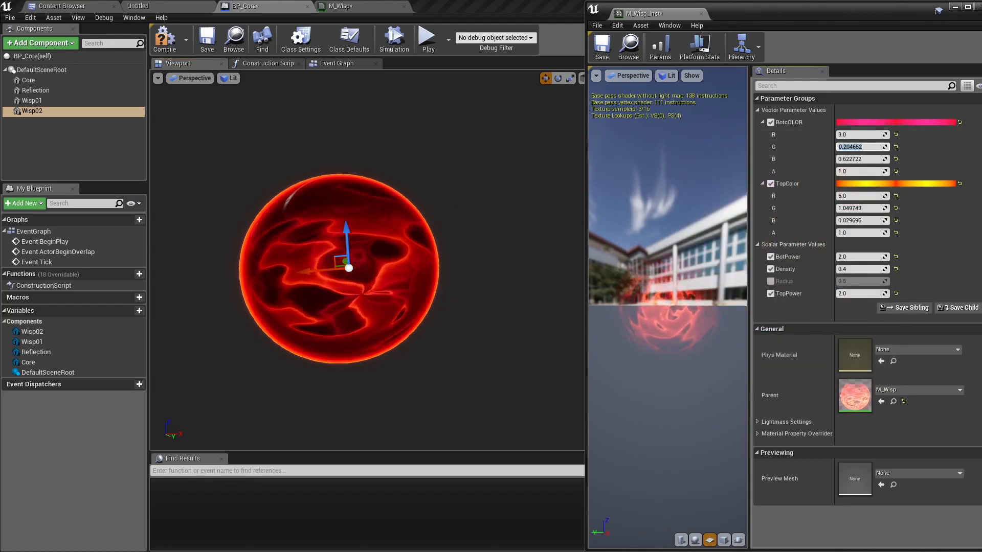
Shift BotcOLOR to a fully saturated red with a hue of about 2.08.
{"action": "left_click", "coordinate": [880, 122]}
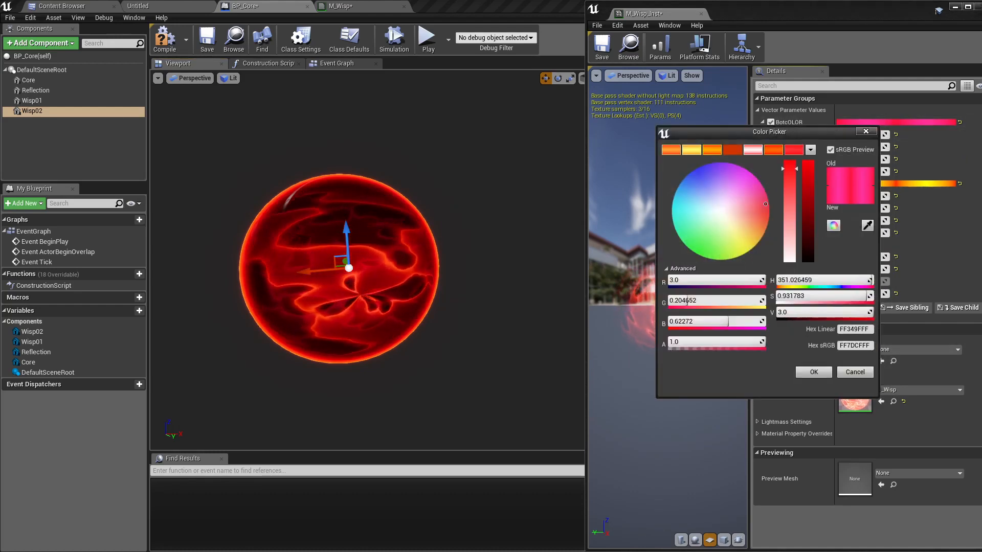
{"action": "left_click_drag", "start_coordinate": [766, 204], "coordinate": [769, 213]}
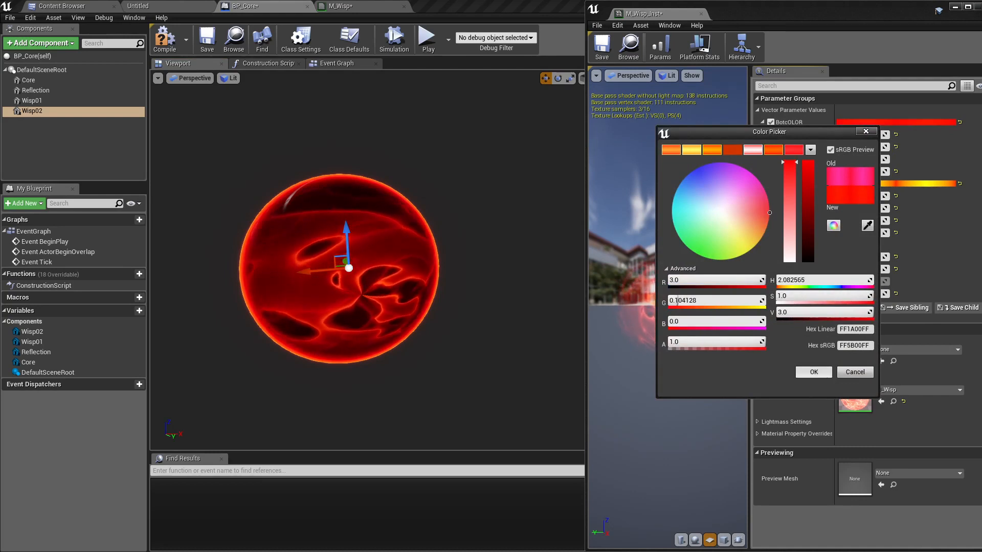
{"action": "left_click", "coordinate": [813, 372]}
Set the R value of BotcOLOR to 5 and its G value to 0, and check the sphere.
{"action": "left_click", "coordinate": [850, 135]}
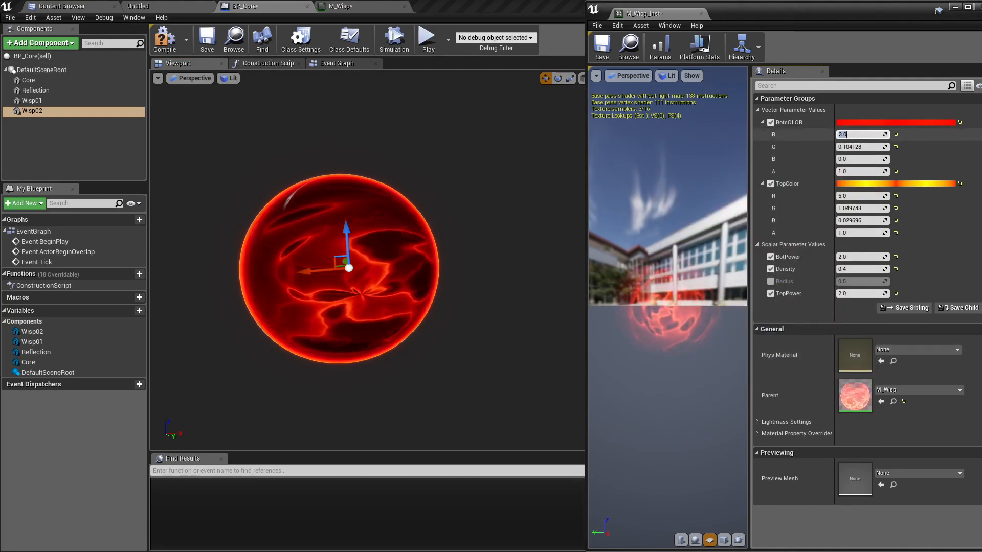
{"action": "type", "text": "5"}
{"action": "key", "text": "Tab"}
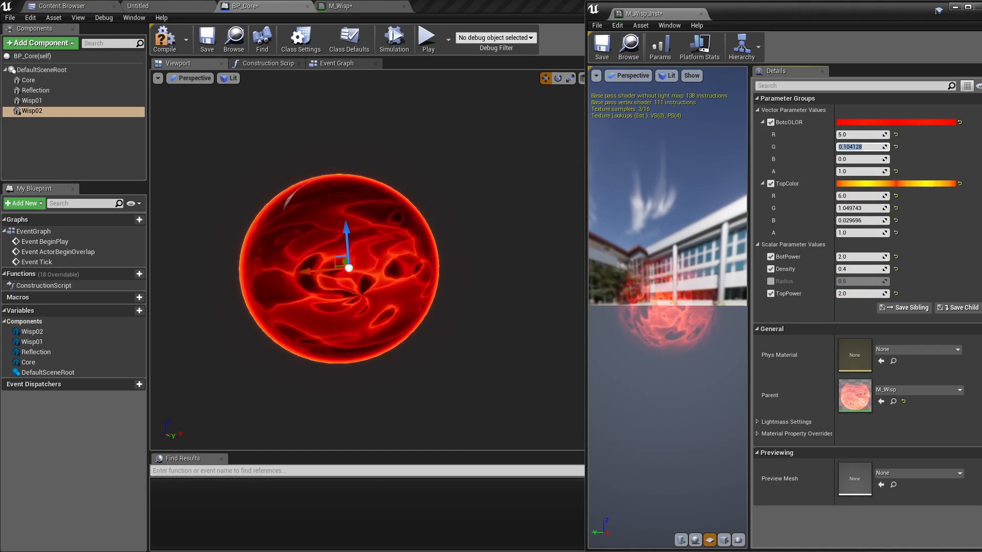
{"action": "type", "text": "0"}
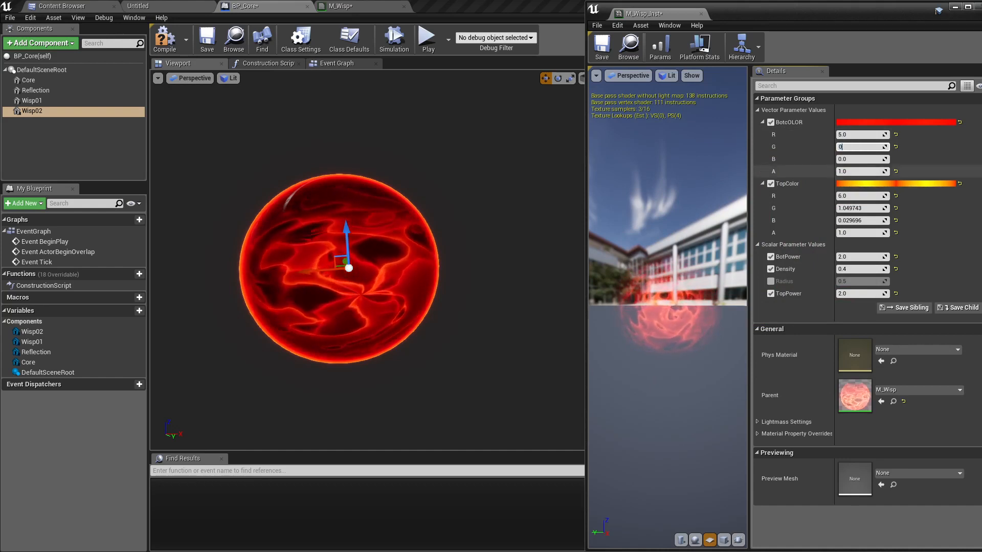
{"action": "key", "text": "Tab"}
{"action": "key", "text": "shift+Tab"}
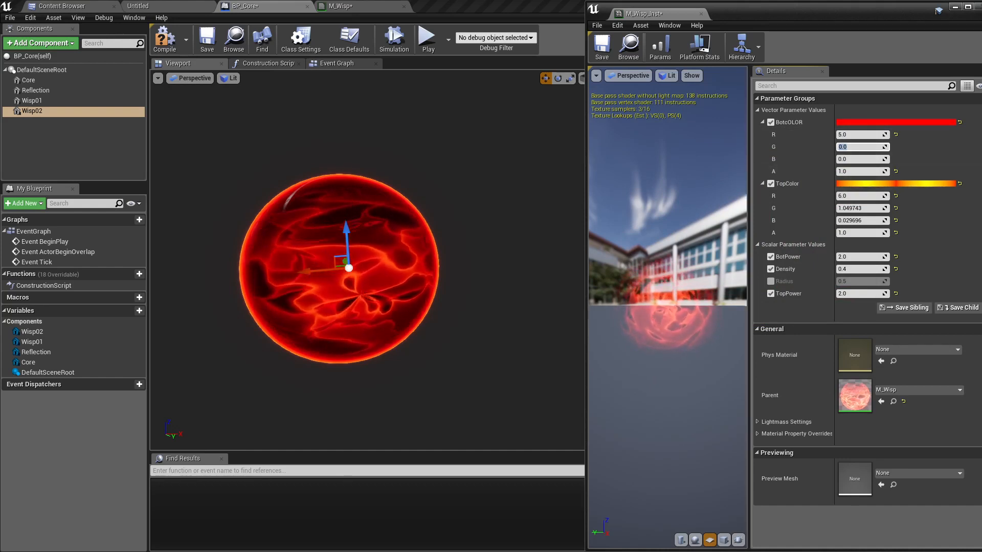
{"action": "mouse_move", "coordinate": [460, 230]}
{"action": "left_mouse_down"}
{"action": "mouse_move", "coordinate": [434, 234]}
{"action": "mouse_move", "coordinate": [460, 246]}
{"action": "left_mouse_up"}
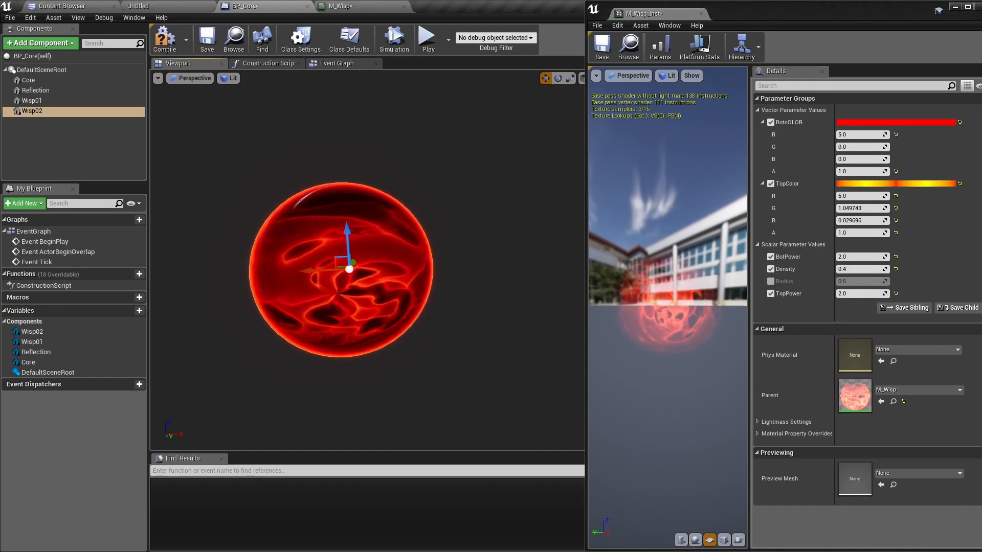
Compile BP_Core and dock the M_Wisp_Inst editor back into the main window as a tab.
{"action": "left_click", "coordinate": [164, 40]}
{"action": "left_click_drag", "start_coordinate": [665, 14], "coordinate": [445, 6]}
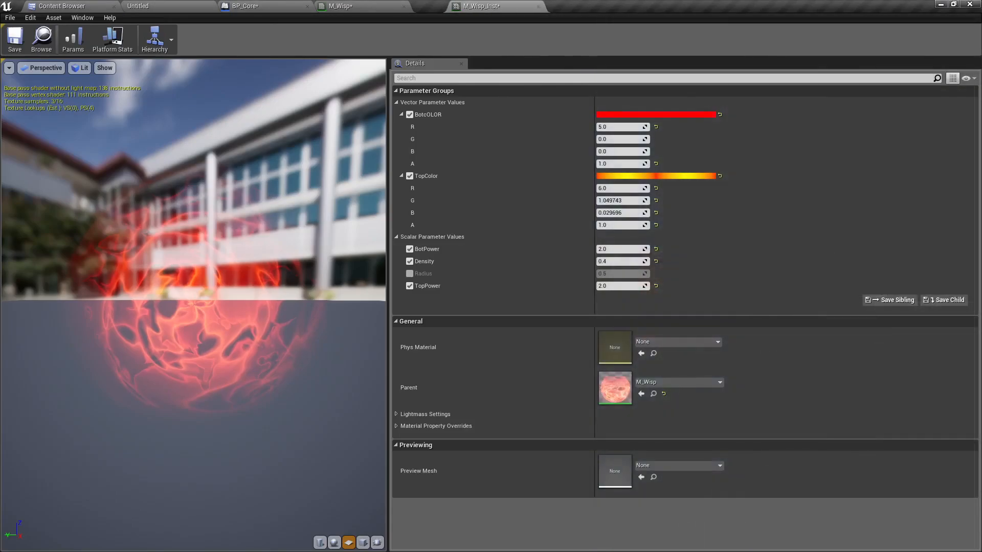
Return to BP_Core and bring up the other BP_Core blueprint with the flaming sphere for comparison.
{"action": "left_click", "coordinate": [276, 6]}
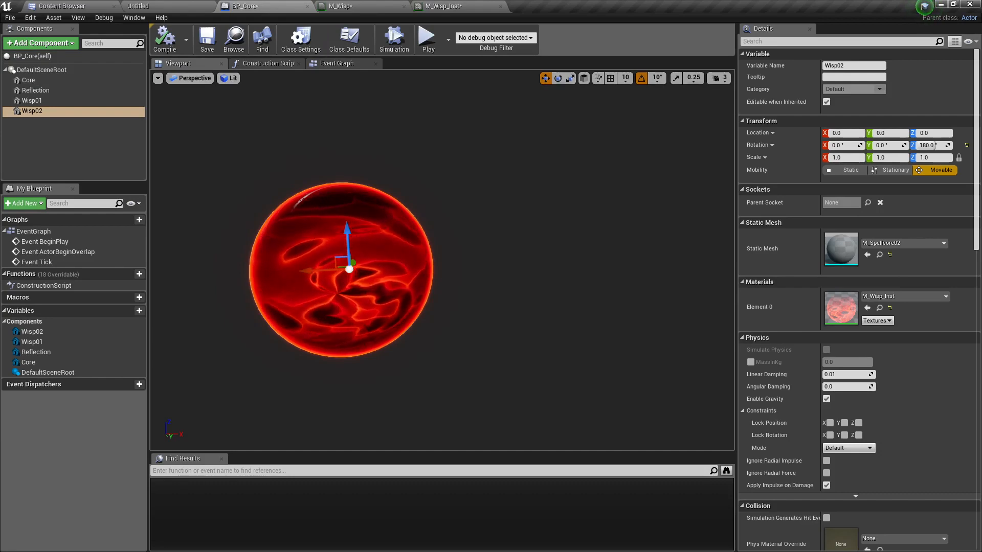
{"action": "left_click_drag", "start_coordinate": [0, 6], "coordinate": [340, 6]}
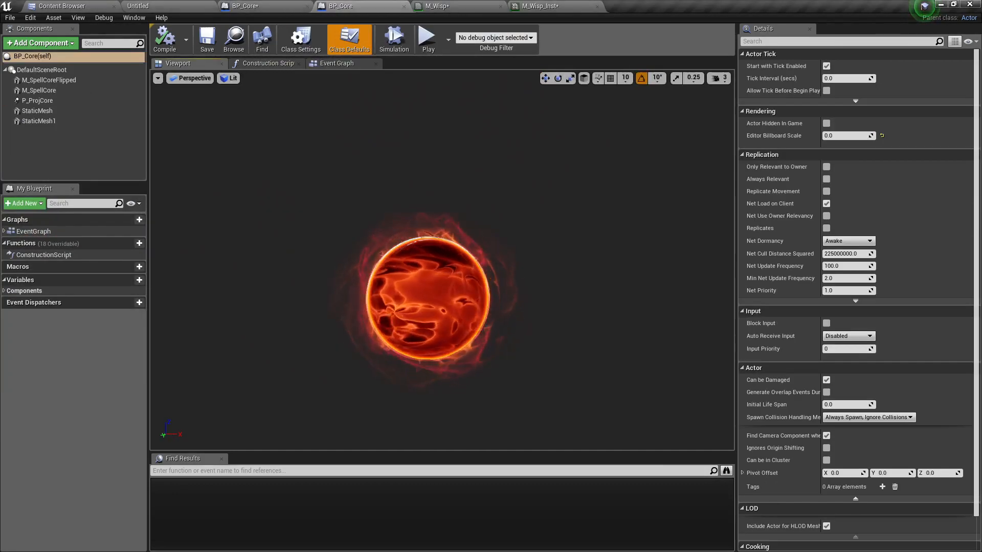
Inspect the flaming reference core up close and close its blueprint.
{"action": "mouse_move", "coordinate": [442, 260]}
{"action": "left_mouse_down"}
{"action": "mouse_move", "coordinate": [444, 197]}
{"action": "mouse_move", "coordinate": [445, 241]}
{"action": "left_mouse_up"}
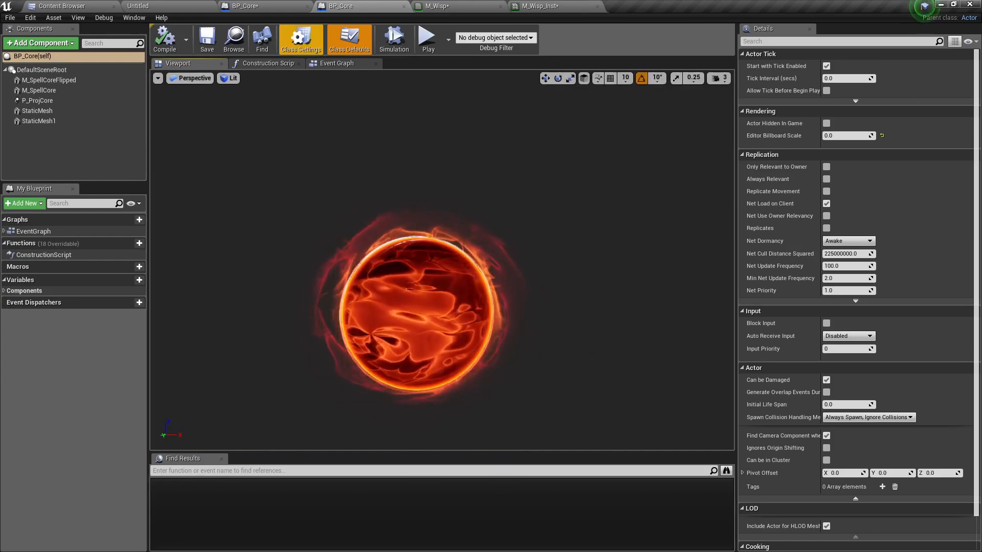
{"action": "left_click", "coordinate": [404, 6]}
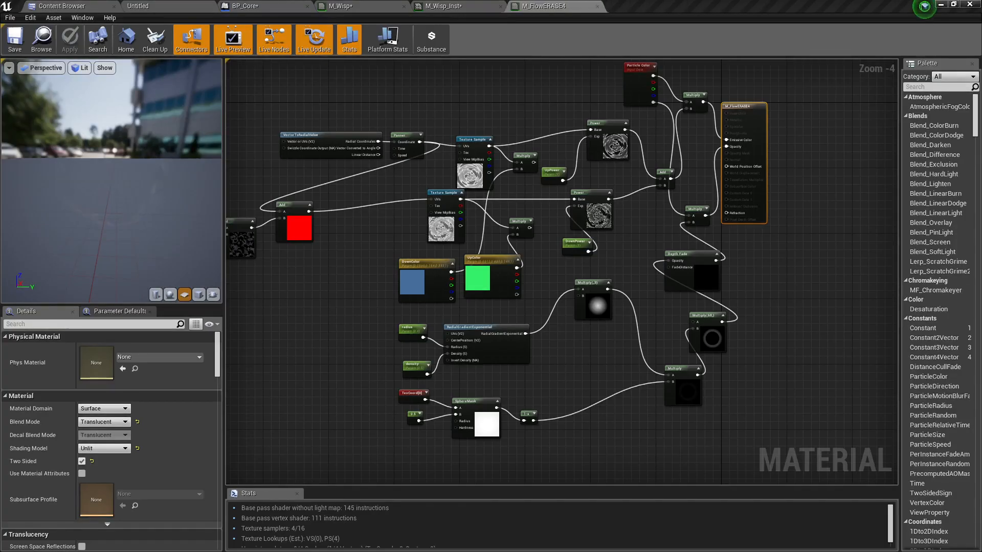
Examine the opacity network of M_FlowERASE4, from the radial gradient and SphereMask through the Multiply nodes to Depth Fade.
{"action": "right_click_drag", "start_coordinate": [343, 86], "coordinate": [450, 142]}
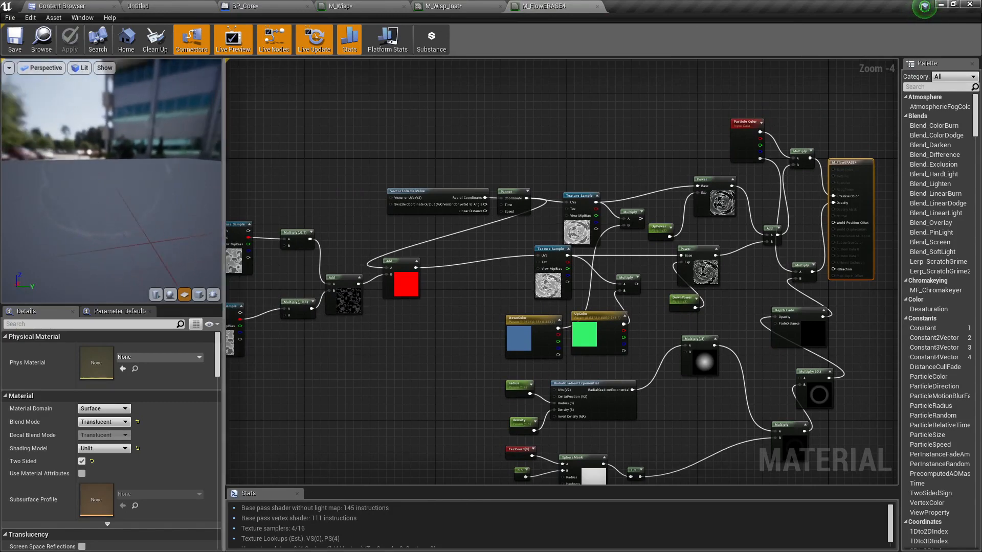
{"action": "right_click_drag", "start_coordinate": [549, 426], "coordinate": [406, 323]}
{"action": "scroll", "coordinate": [618, 332], "scroll_direction": "up", "scroll_amount": 3}
{"action": "right_click_drag", "start_coordinate": [725, 262], "coordinate": [665, 296]}
{"action": "scroll", "coordinate": [665, 296], "scroll_direction": "up", "scroll_amount": 1}
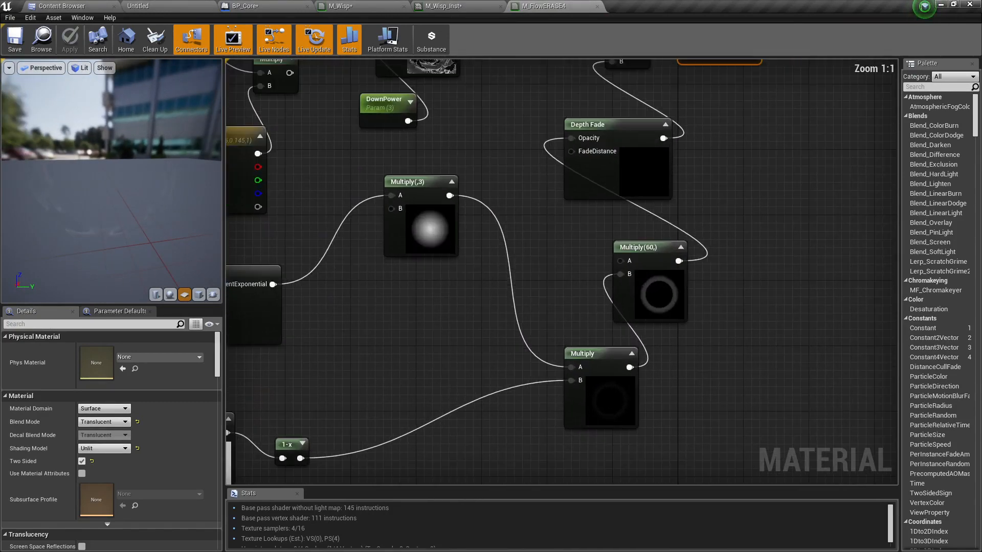
{"action": "left_click", "coordinate": [663, 301]}
{"action": "right_click_drag", "start_coordinate": [490, 310], "coordinate": [838, 483]}
{"action": "scroll", "coordinate": [616, 309], "scroll_direction": "down", "scroll_amount": 2}
{"action": "right_click_drag", "start_coordinate": [615, 309], "coordinate": [361, 295]}
{"action": "right_click_drag", "start_coordinate": [561, 349], "coordinate": [492, 228]}
{"action": "scroll", "coordinate": [503, 294], "scroll_direction": "up", "scroll_amount": 2}
{"action": "right_click_drag", "start_coordinate": [502, 294], "coordinate": [613, 173]}
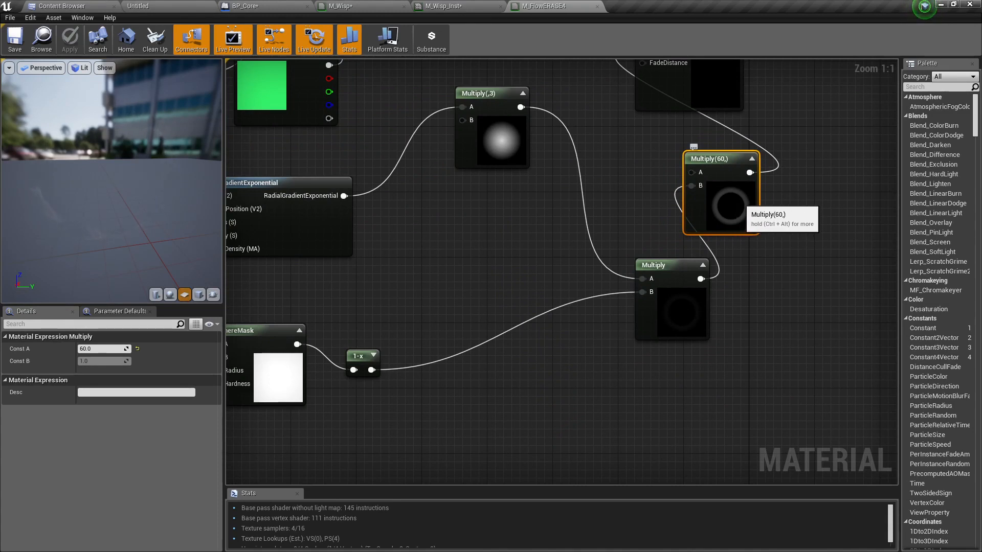
{"action": "right_click_drag", "start_coordinate": [600, 254], "coordinate": [604, 262]}
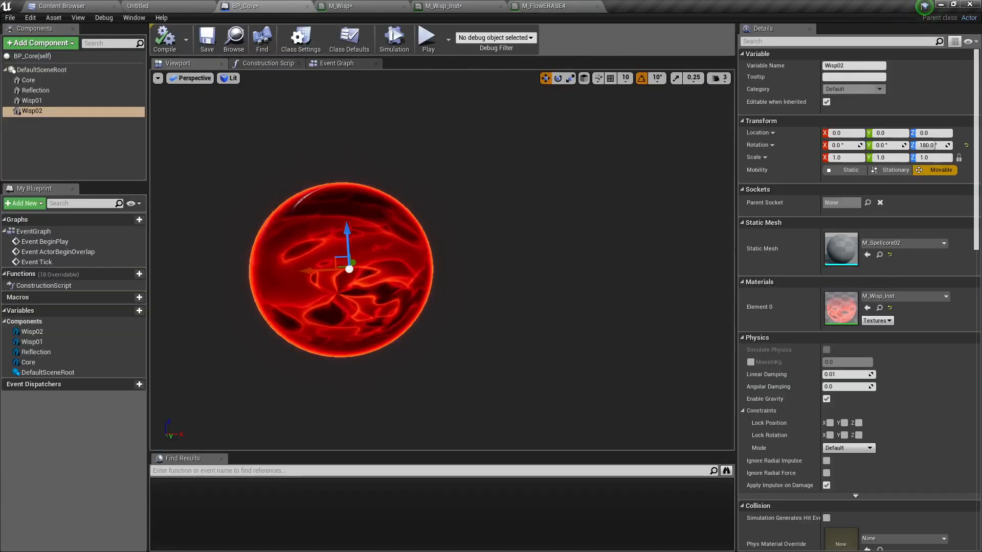
Take a closer look at the red sphere in BP_Core and select the Wisp01 component.
{"action": "scroll", "coordinate": [442, 260], "scroll_direction": "up", "scroll_amount": 3}
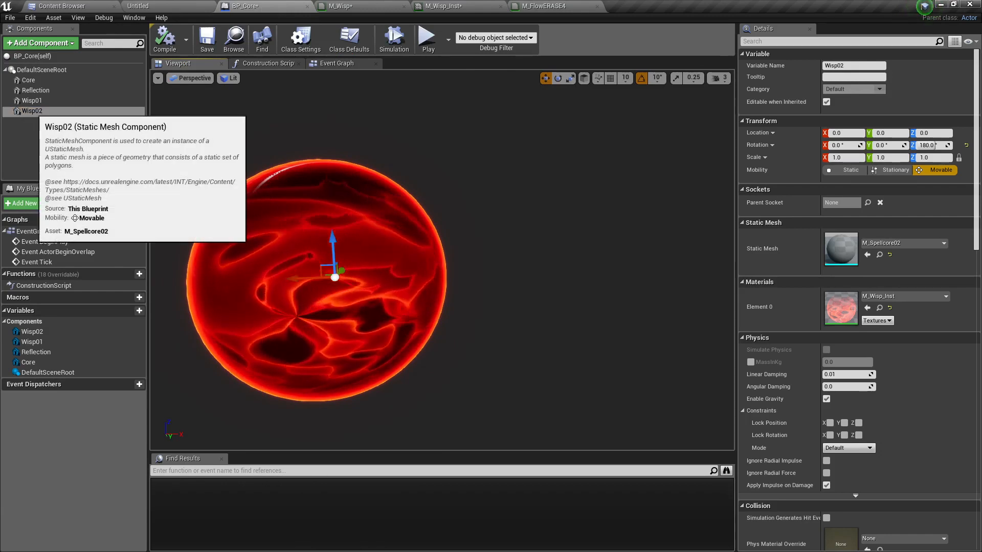
{"action": "left_click", "coordinate": [34, 101]}
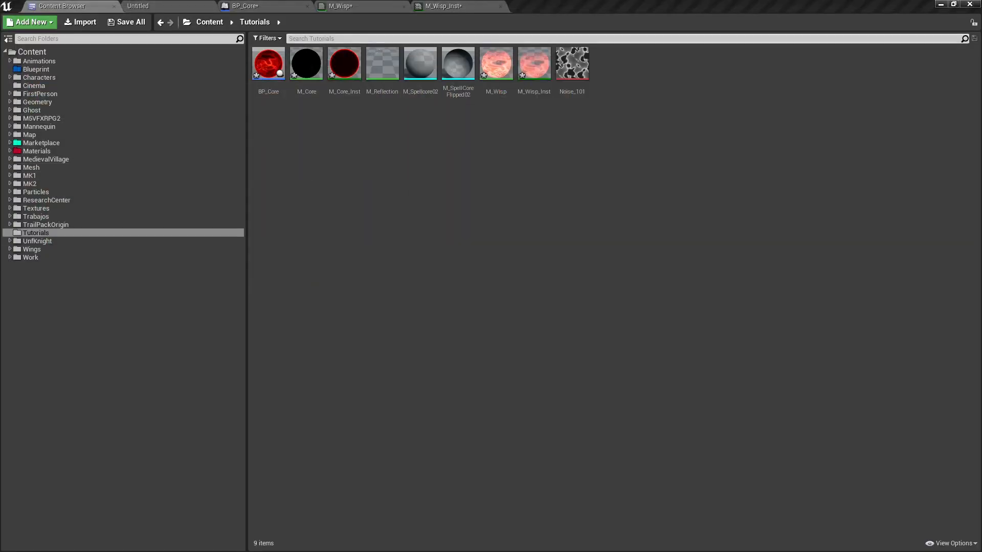
Duplicate the M_Wisp material in the Tutorials folder as M_WispHollow and open the copy.
{"action": "left_click", "coordinate": [51, 233]}
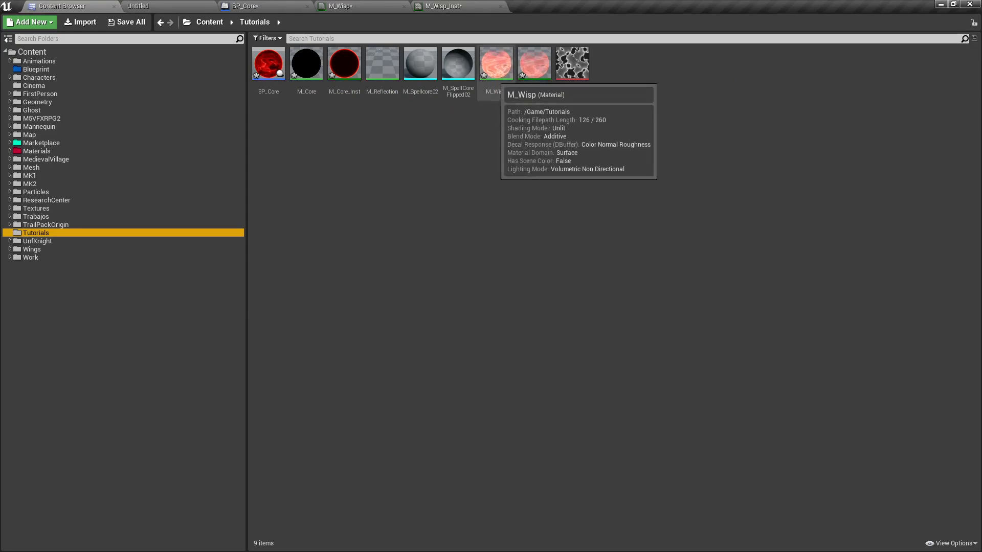
{"action": "left_click", "coordinate": [496, 64]}
{"action": "right_click", "coordinate": [497, 69]}
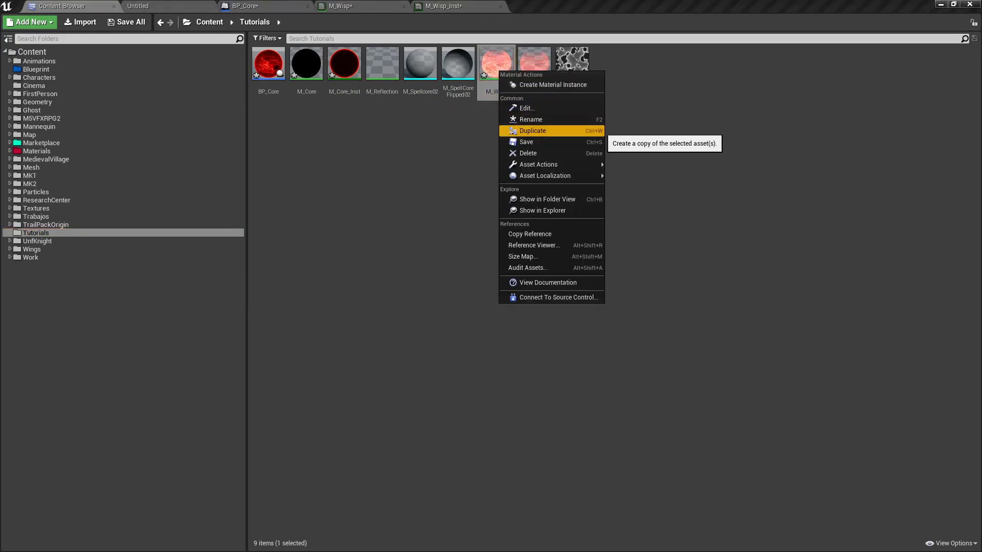
{"action": "left_click", "coordinate": [532, 131]}
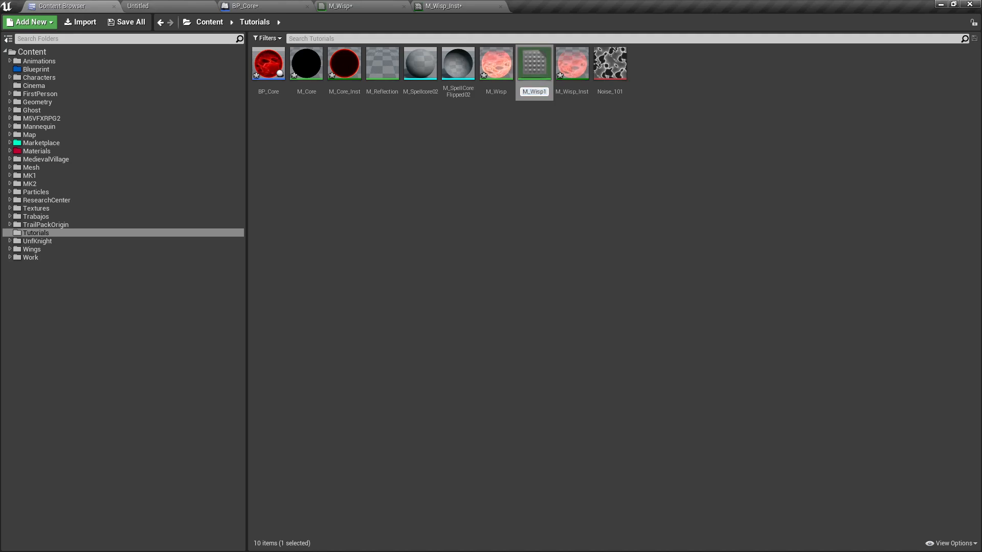
{"action": "key", "text": "BackSpace"}
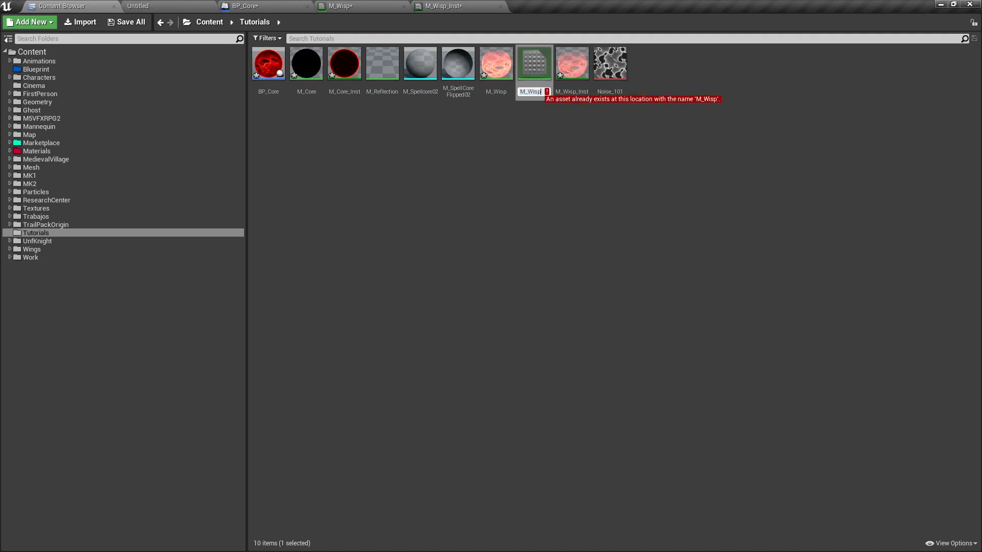
{"action": "type", "text": "Hol"}
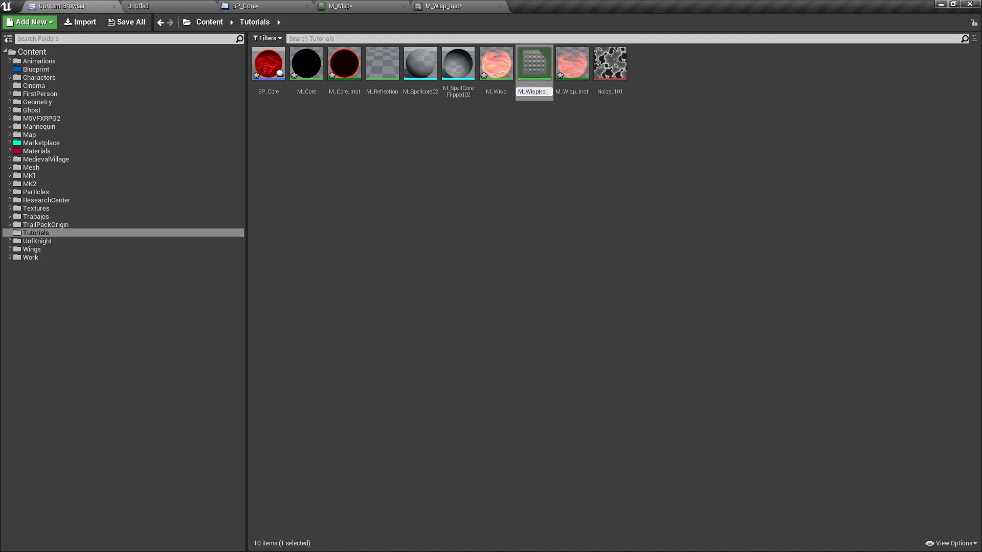
{"action": "type", "text": "low"}
{"action": "key", "text": "Return"}
{"action": "key", "text": "Return"}
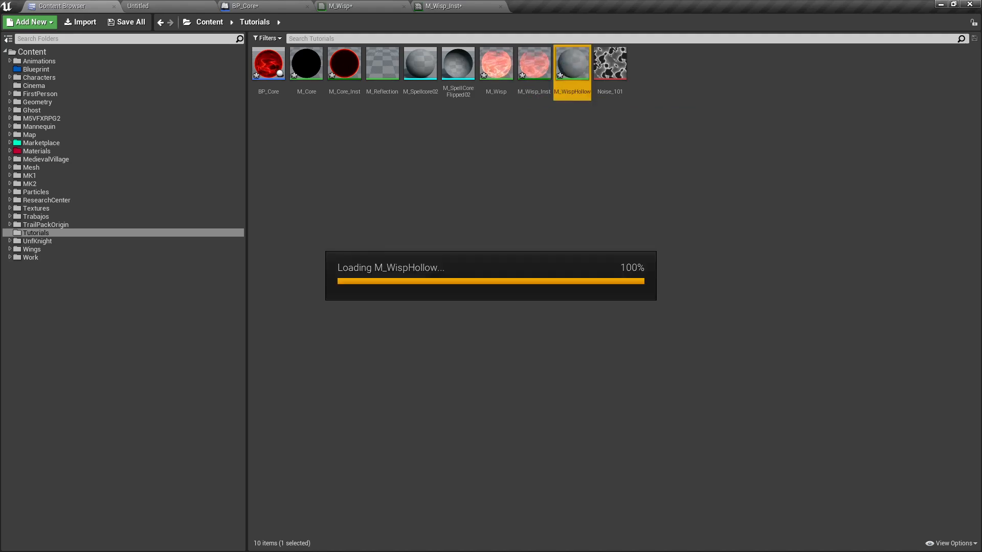
Move the Radius, Density and RadialGradientExponential nodes together, farther from the Multiply node they feed.
{"action": "scroll", "coordinate": [351, 300], "scroll_direction": "down", "scroll_amount": 2}
{"action": "right_click_drag", "start_coordinate": [351, 300], "coordinate": [648, 118]}
{"action": "scroll", "coordinate": [648, 117], "scroll_direction": "down", "scroll_amount": 1}
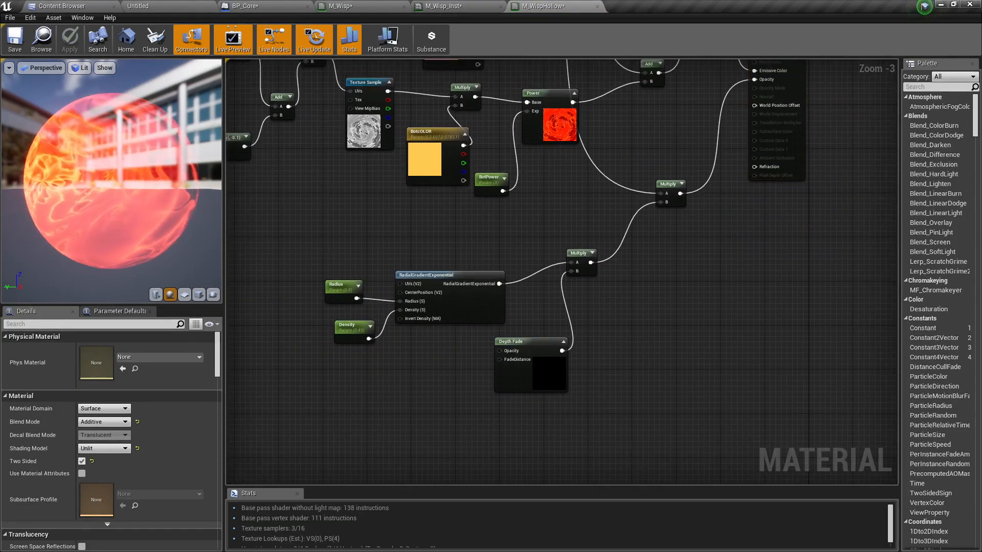
{"action": "left_click_drag", "start_coordinate": [319, 234], "coordinate": [416, 360]}
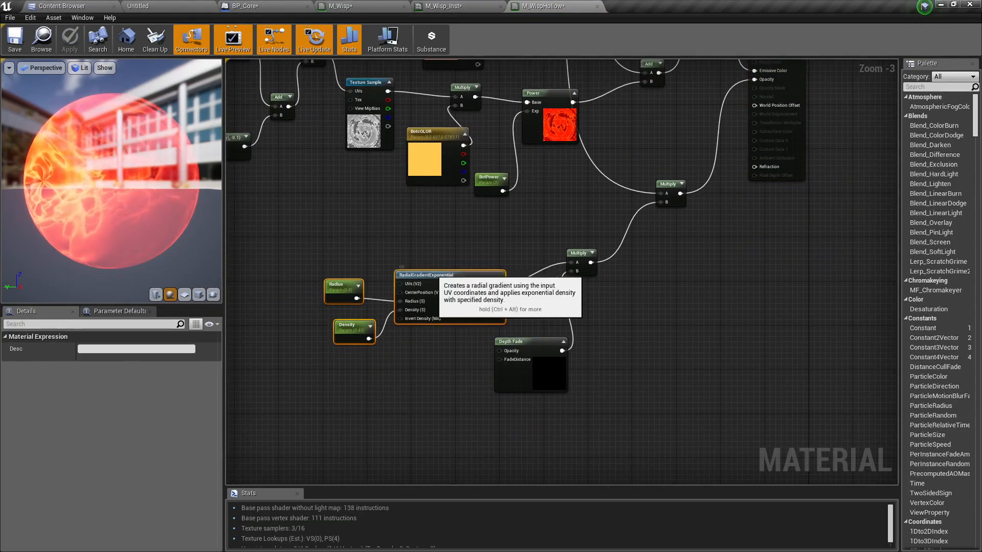
{"action": "left_click_drag", "start_coordinate": [394, 256], "coordinate": [429, 269]}
{"action": "left_click_drag", "start_coordinate": [319, 256], "coordinate": [416, 348]}
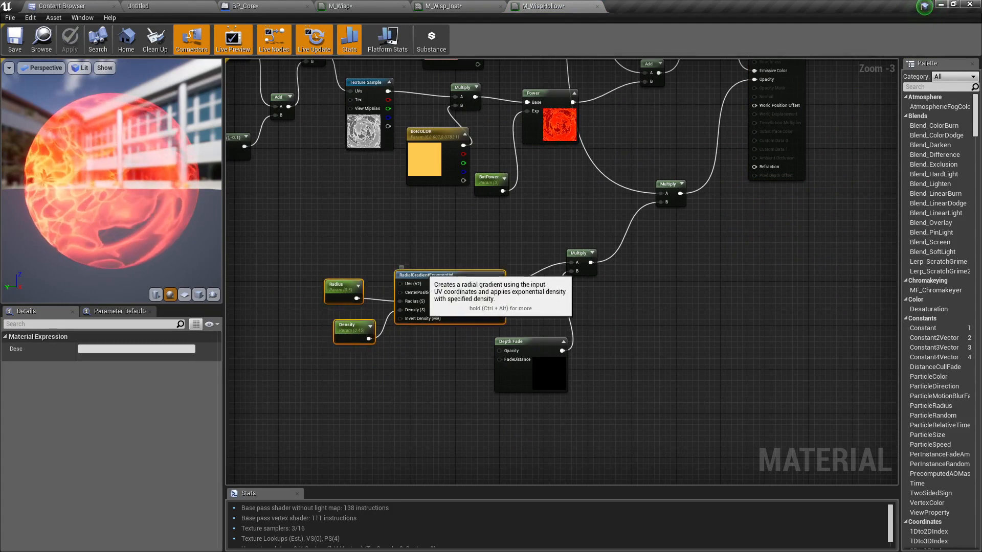
{"action": "left_click_drag", "start_coordinate": [435, 286], "coordinate": [396, 231]}
Reposition the two opacity Multiply nodes and the Depth Fade node closer to the M_WispHollow output node.
{"action": "left_click_drag", "start_coordinate": [486, 252], "coordinate": [676, 434]}
{"action": "left_click_drag", "start_coordinate": [675, 252], "coordinate": [706, 217]}
{"action": "right_click_drag", "start_coordinate": [700, 284], "coordinate": [648, 340]}
{"action": "left_click_drag", "start_coordinate": [643, 234], "coordinate": [448, 390]}
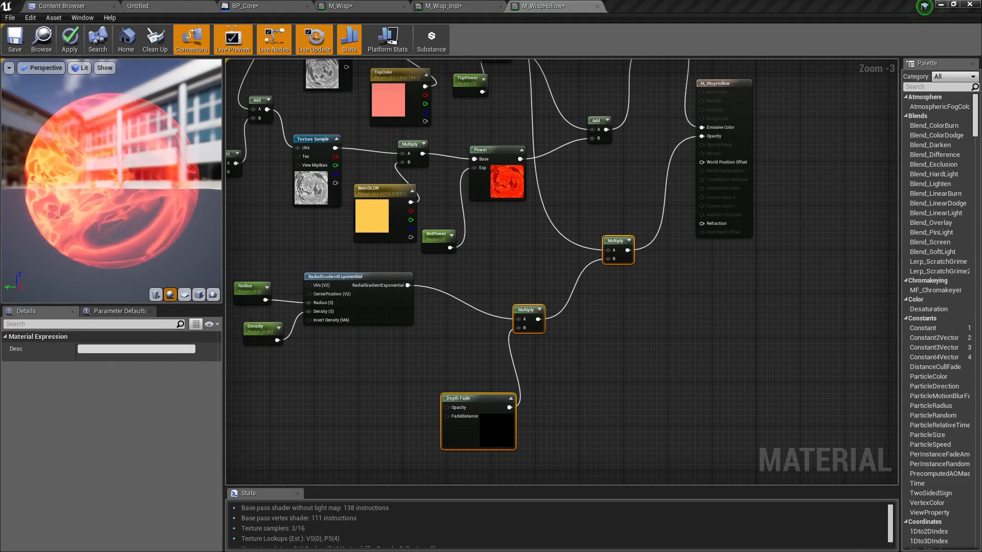
{"action": "left_click_drag", "start_coordinate": [627, 248], "coordinate": [651, 219]}
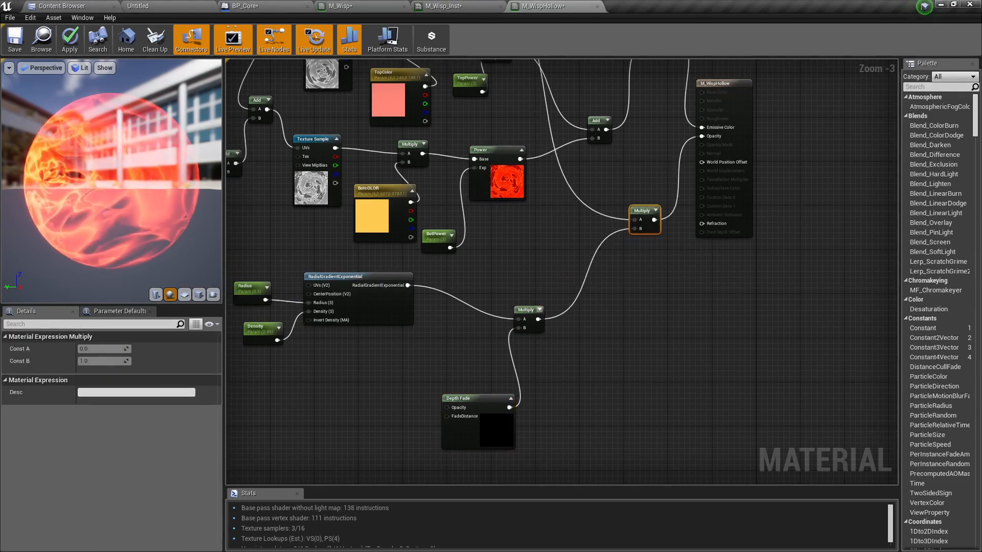
{"action": "left_click_drag", "start_coordinate": [527, 310], "coordinate": [583, 244]}
{"action": "left_click_drag", "start_coordinate": [476, 398], "coordinate": [575, 315]}
Switch the material preview to a plane and view the wisp pattern on it up close.
{"action": "right_click_drag", "start_coordinate": [444, 384], "coordinate": [610, 338]}
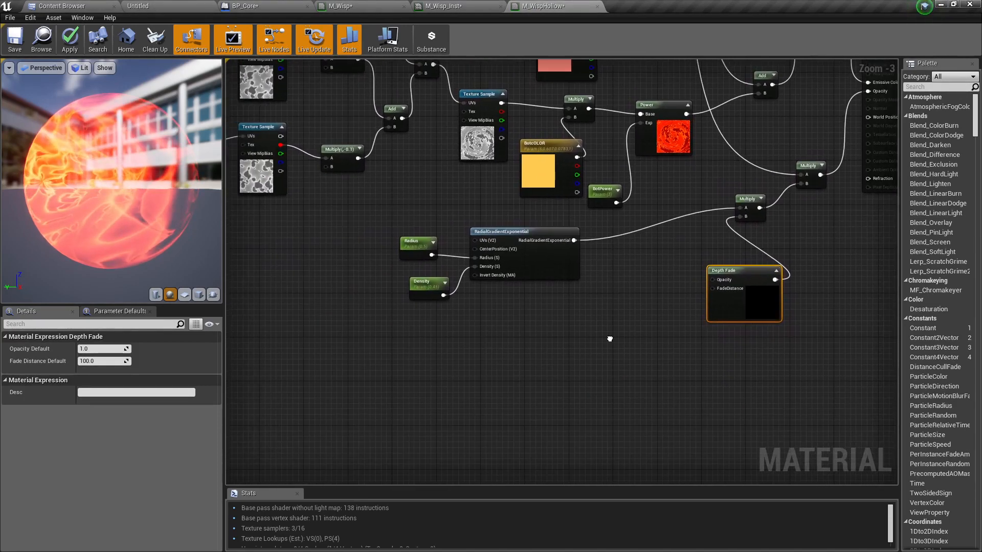
{"action": "left_click", "coordinate": [184, 295]}
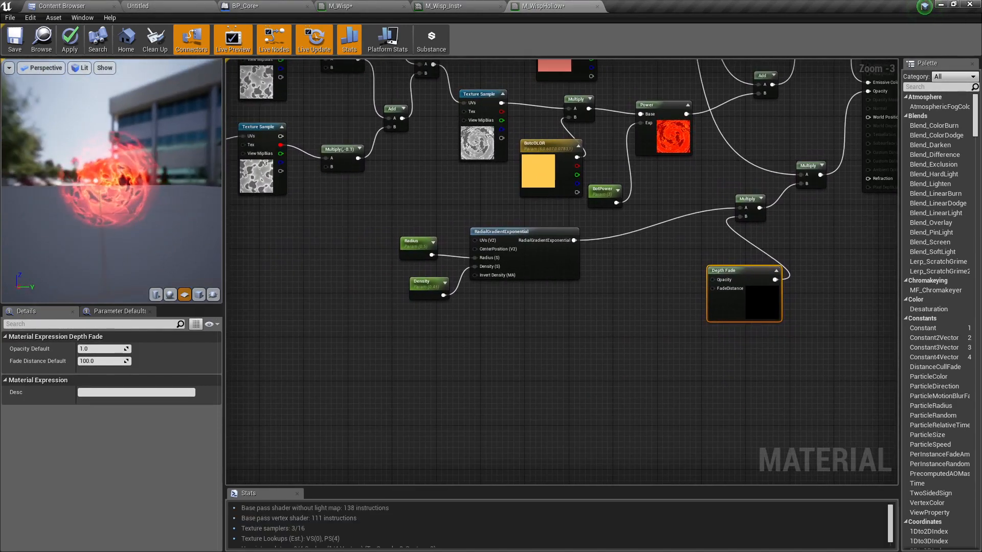
{"action": "left_click_drag", "start_coordinate": [111, 181], "coordinate": [99, 174]}
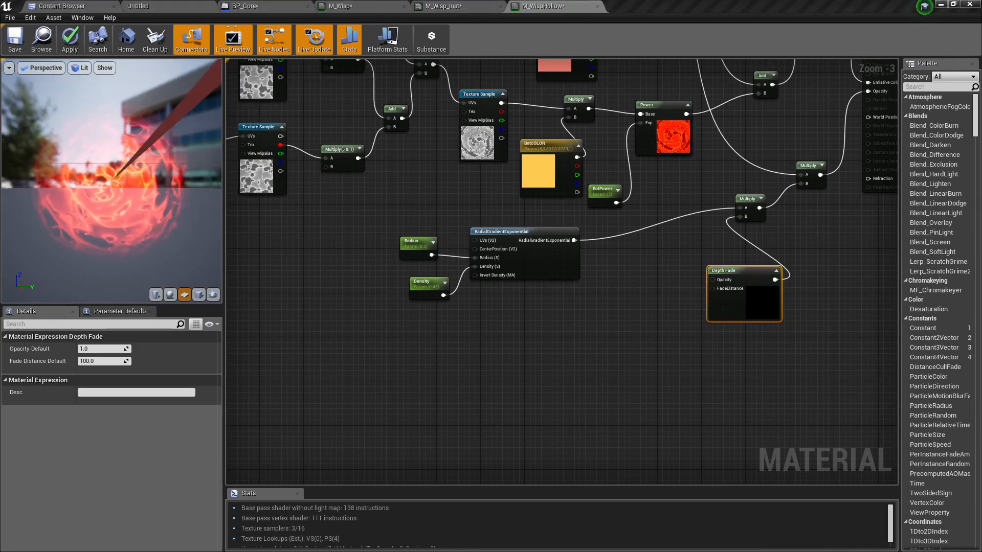
Add a SphereMask node and place it below the RadialGradientExponential node.
{"action": "right_click", "coordinate": [475, 162]}
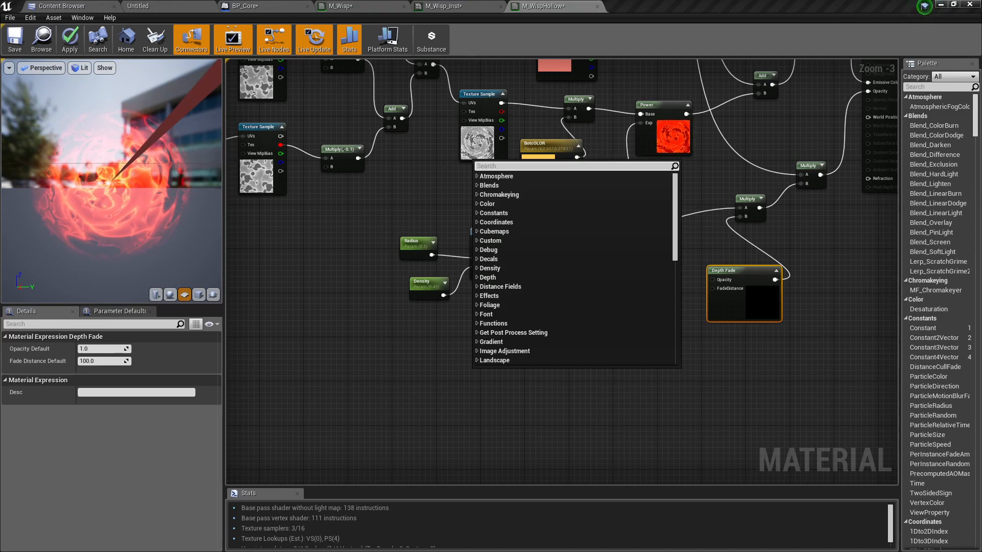
{"action": "type", "text": "spheremask"}
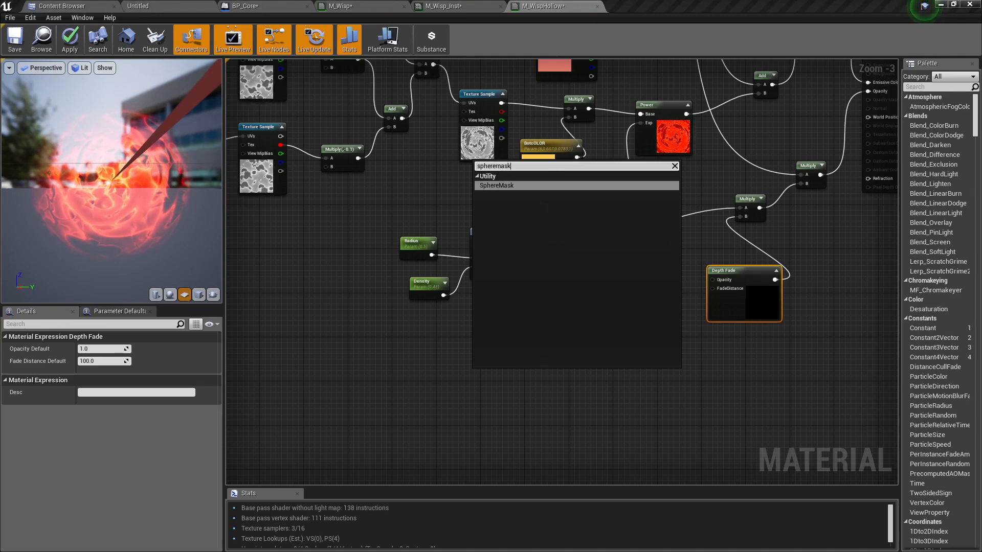
{"action": "key", "text": "Return"}
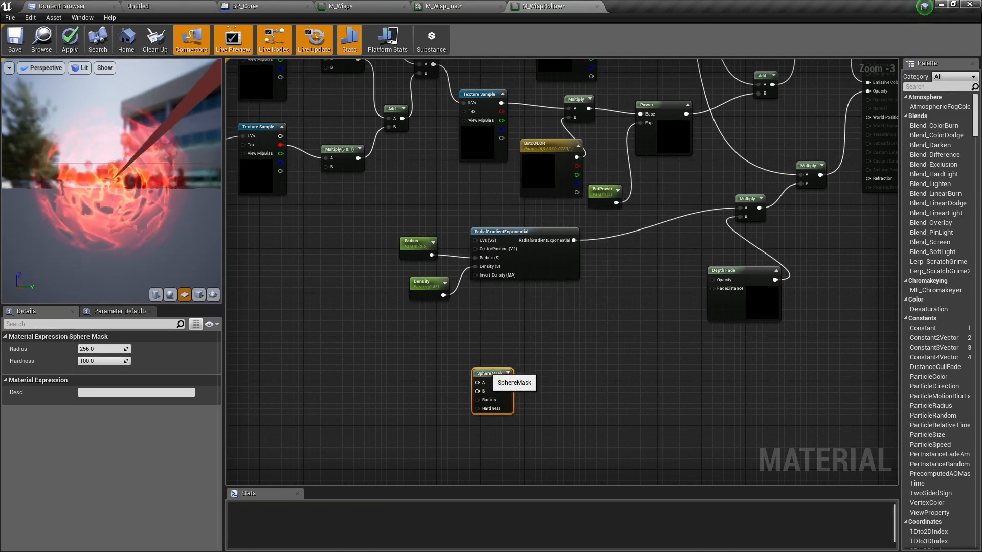
{"action": "left_click_drag", "start_coordinate": [493, 354], "coordinate": [498, 343]}
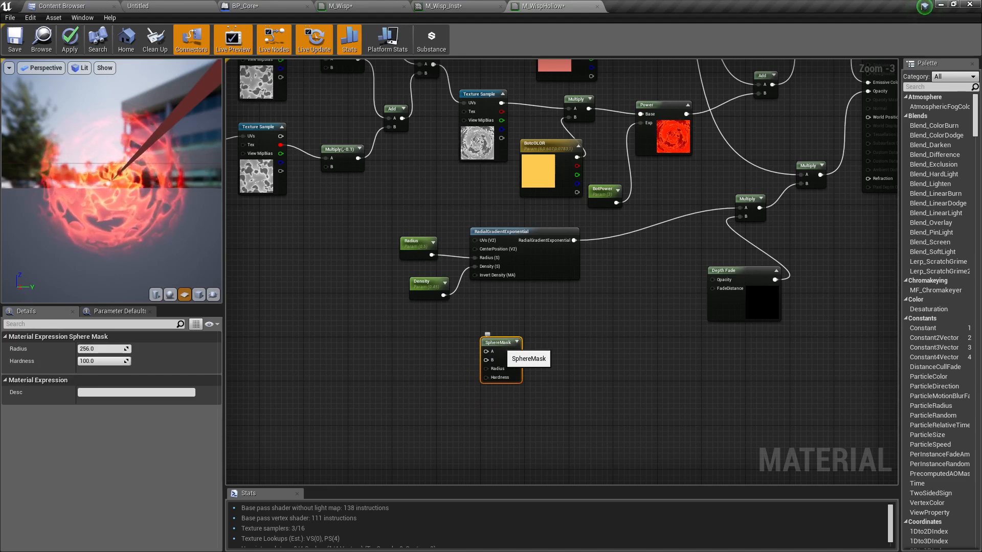
{"action": "scroll", "coordinate": [562, 340], "scroll_direction": "up", "scroll_amount": 3}
{"action": "right_click_drag", "start_coordinate": [494, 358], "coordinate": [376, 365]}
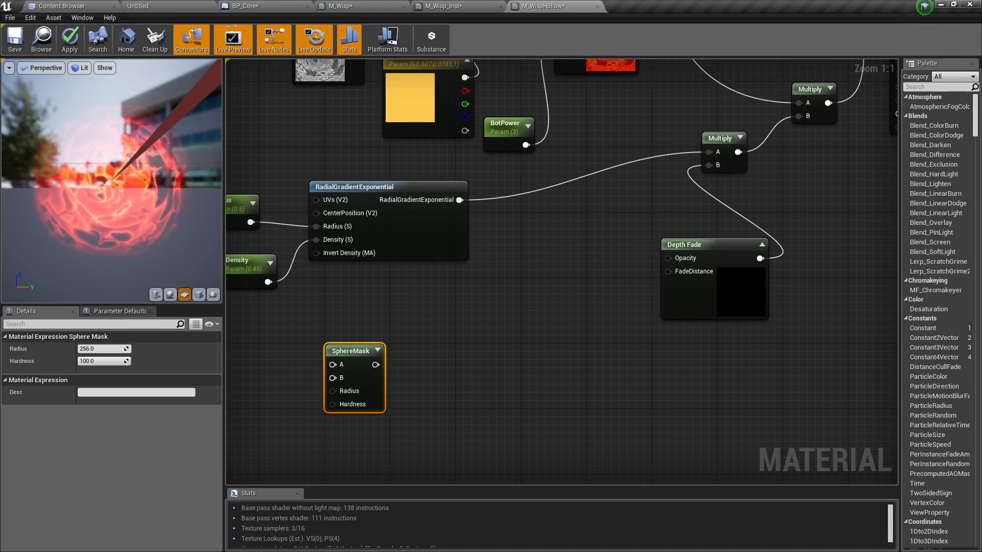
{"action": "right_click_drag", "start_coordinate": [442, 311], "coordinate": [618, 289]}
{"action": "left_click_drag", "start_coordinate": [537, 335], "coordinate": [554, 336]}
{"action": "left_click", "coordinate": [599, 333]}
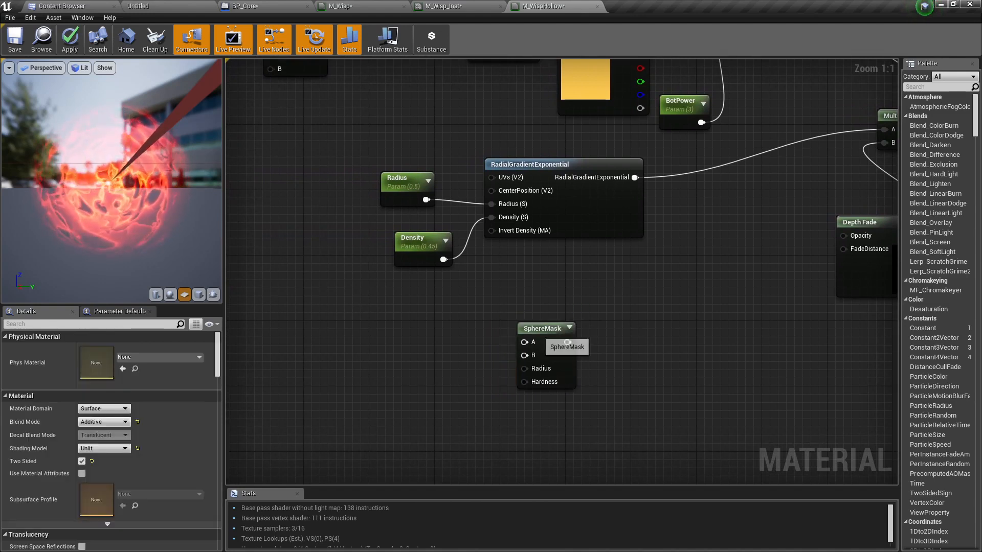
{"action": "left_click", "coordinate": [545, 334]}
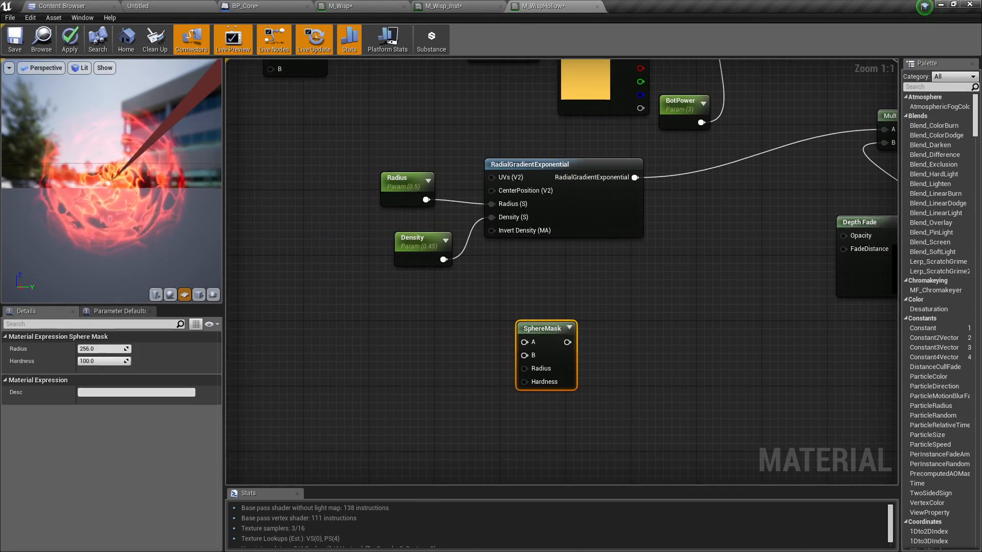
Add a TextureCoordinate node beside the SphereMask and connect it to the mask's A input.
{"action": "right_click", "coordinate": [396, 321]}
{"action": "type", "text": "texture"}
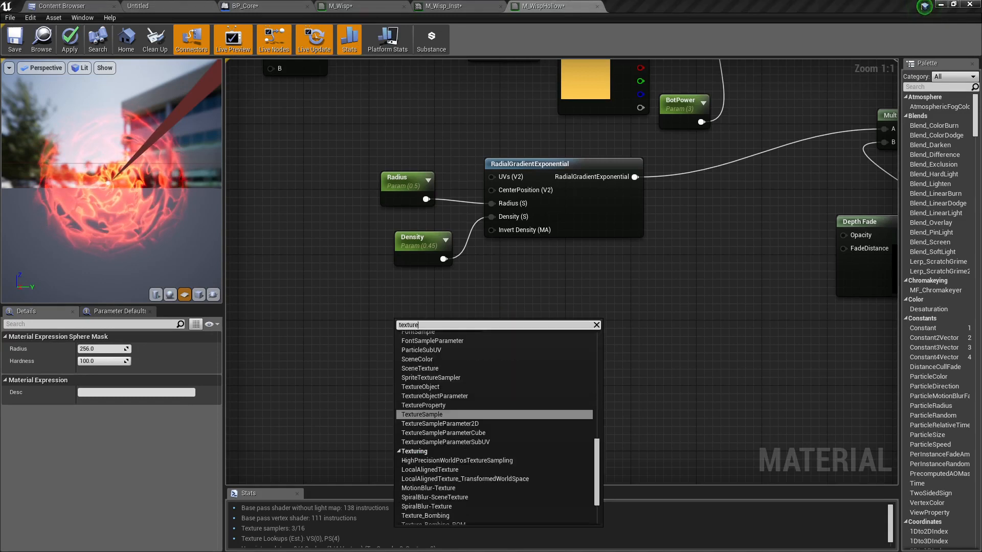
{"action": "type", "text": "coor"}
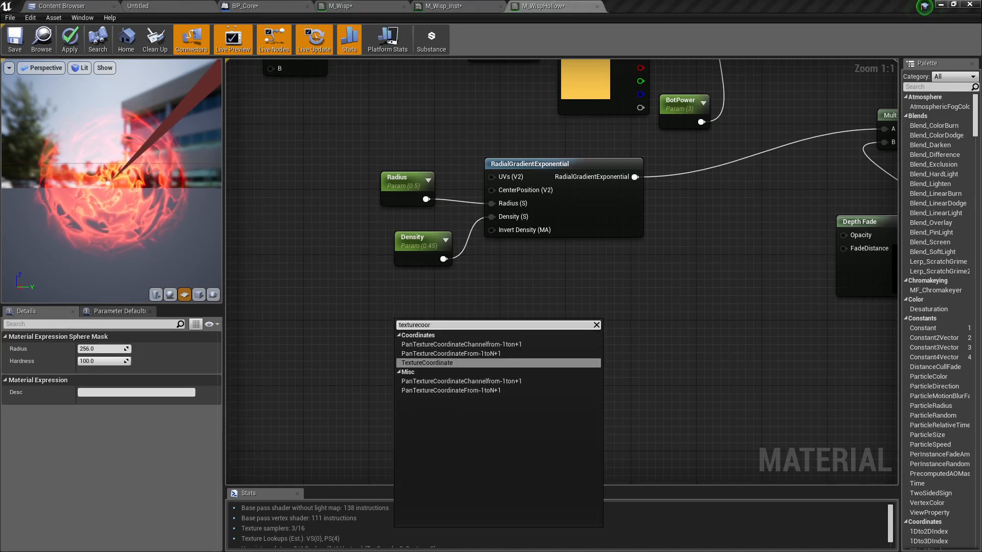
{"action": "key", "text": "Return"}
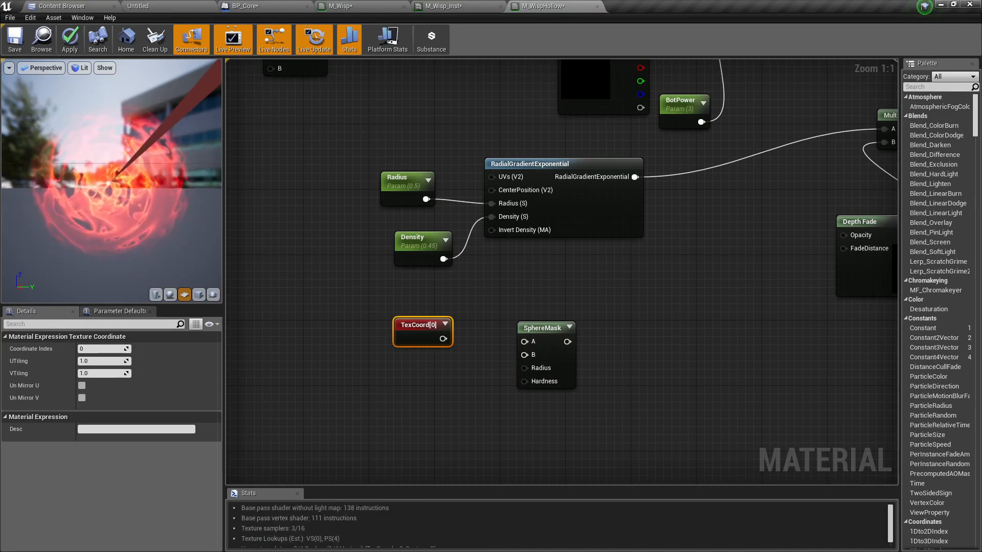
{"action": "left_click_drag", "start_coordinate": [443, 339], "coordinate": [524, 341]}
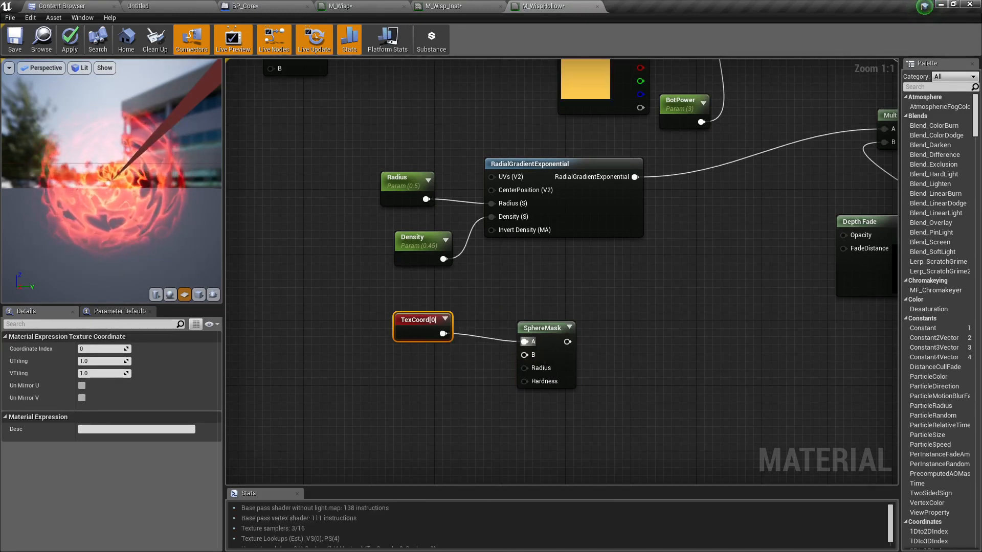
Add a Constant node below the TexCoord, connect it to the SphereMask's B input and set its value to 0.5.
{"action": "right_click", "coordinate": [418, 155]}
{"action": "key", "text": "Escape"}
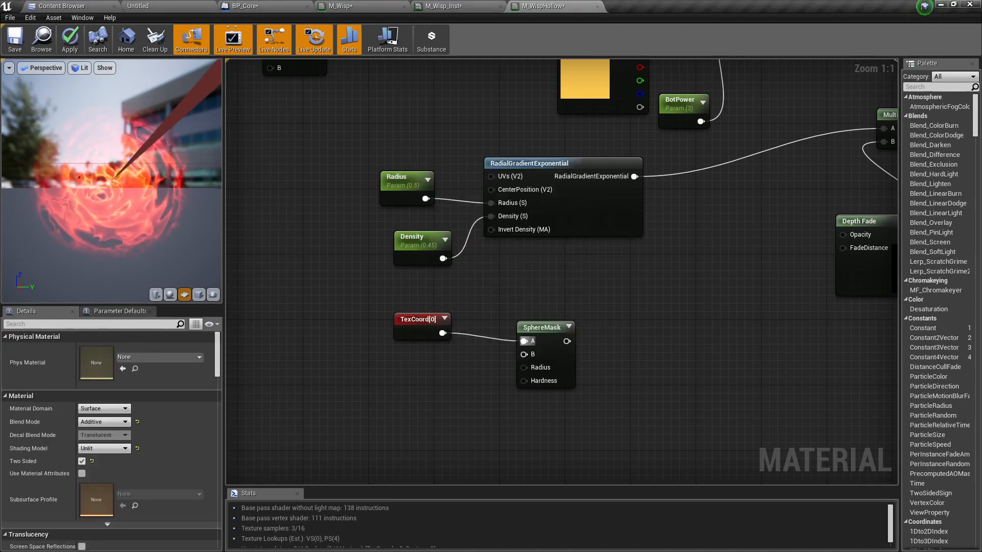
{"action": "left_click", "coordinate": [429, 360]}
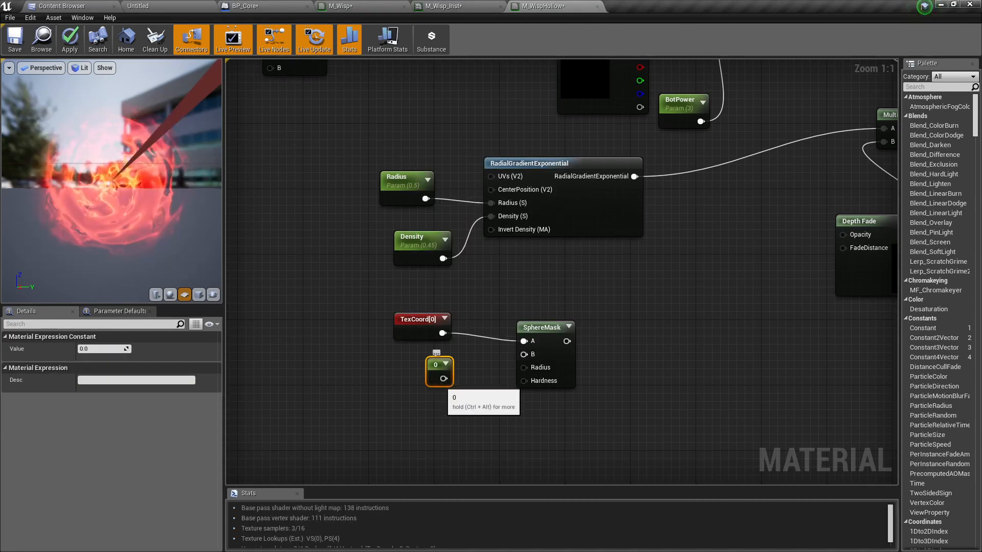
{"action": "left_click_drag", "start_coordinate": [442, 378], "coordinate": [524, 355]}
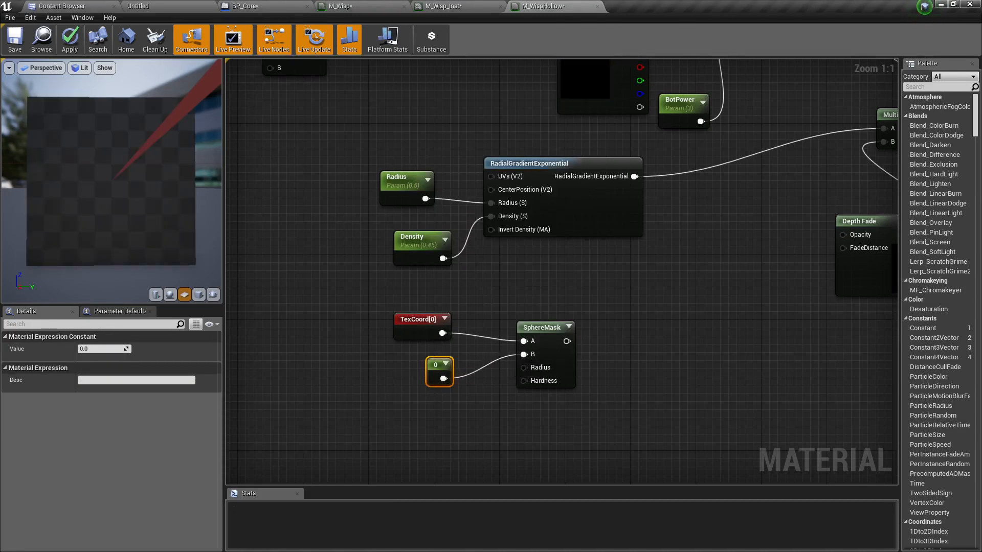
{"action": "left_click_drag", "start_coordinate": [430, 369], "coordinate": [424, 368]}
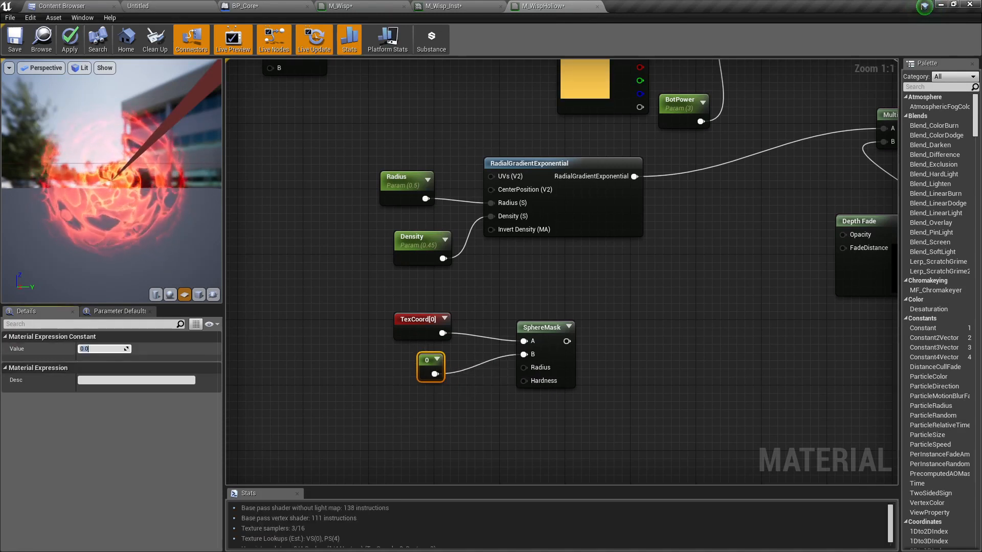
{"action": "type", "text": "0.5"}
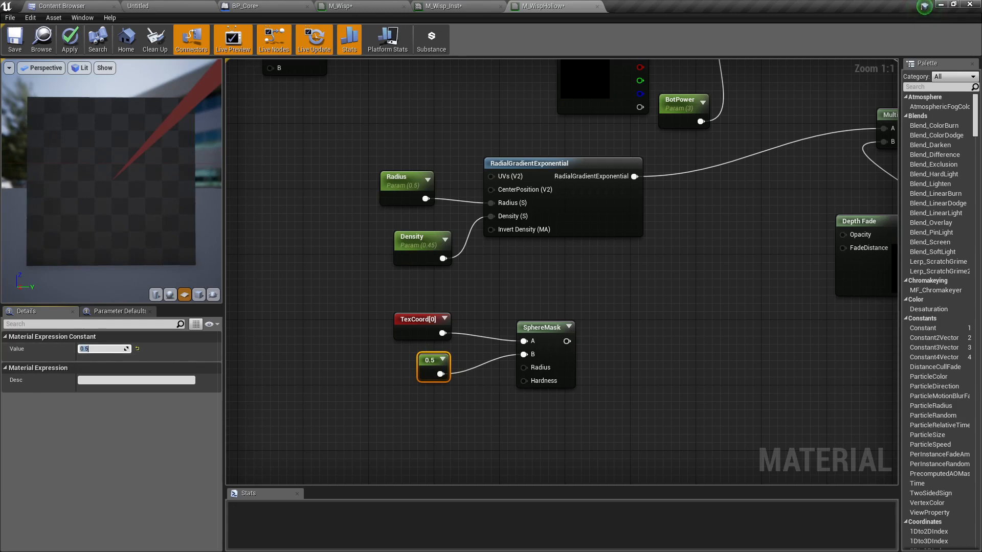
Shift the Depth Fade node aside and add a Multiply node fed by RadialGradientExponential in A and SphereMask in B.
{"action": "right_click_drag", "start_coordinate": [657, 342], "coordinate": [428, 375]}
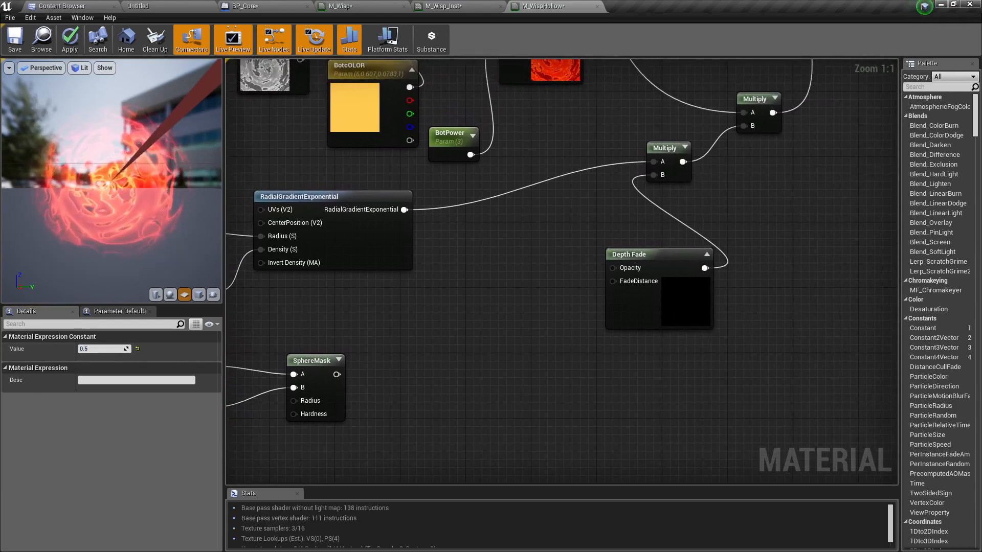
{"action": "left_click_drag", "start_coordinate": [644, 276], "coordinate": [685, 284]}
{"action": "right_click_drag", "start_coordinate": [513, 325], "coordinate": [616, 331]}
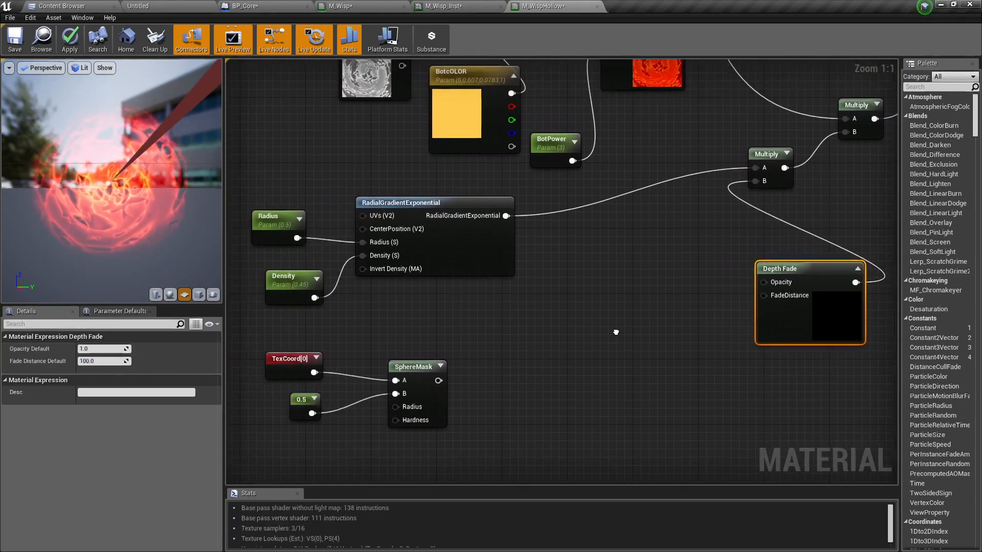
{"action": "left_click", "coordinate": [615, 331]}
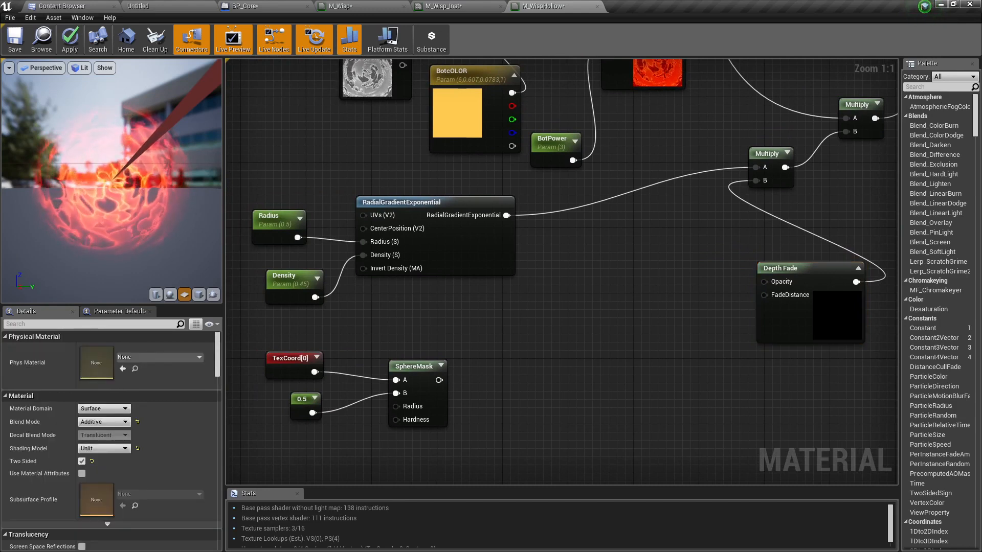
{"action": "left_click", "coordinate": [588, 330]}
{"action": "left_click_drag", "start_coordinate": [506, 216], "coordinate": [439, 380]}
{"action": "right_click_drag", "start_coordinate": [439, 380], "coordinate": [375, 415]}
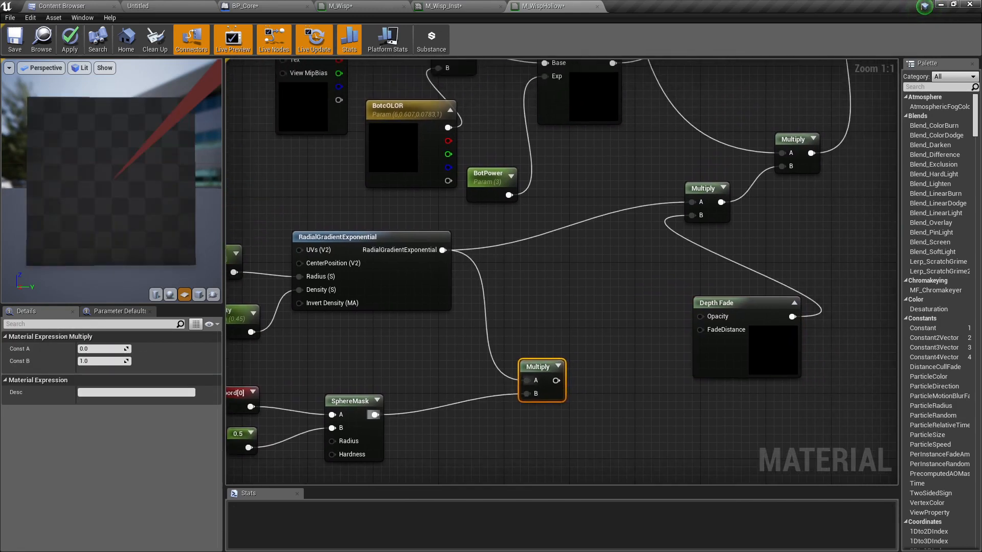
{"action": "right_click_drag", "start_coordinate": [593, 310], "coordinate": [570, 251]}
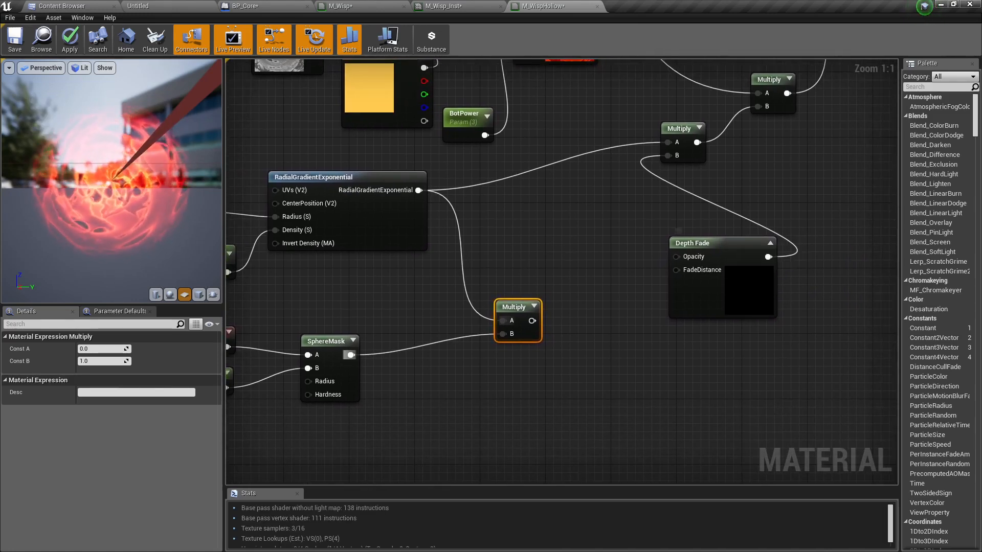
Connect the new Multiply to the A input of the Multiply fed by Depth Fade, and expand the new node's preview.
{"action": "left_click_drag", "start_coordinate": [532, 320], "coordinate": [664, 143]}
{"action": "right_click_drag", "start_coordinate": [527, 210], "coordinate": [663, 184]}
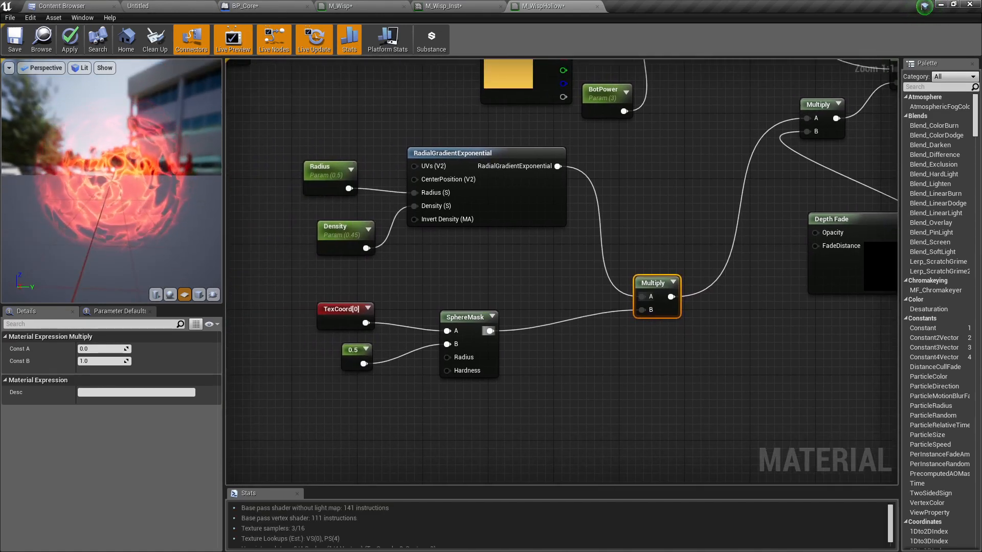
{"action": "left_click", "coordinate": [673, 282]}
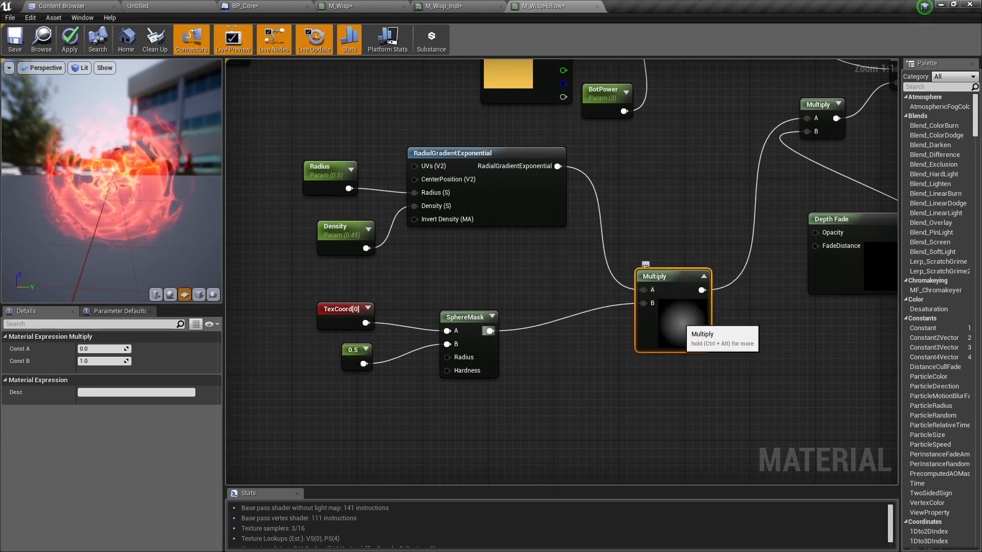
{"action": "scroll", "coordinate": [629, 317], "scroll_direction": "up", "scroll_amount": 1}
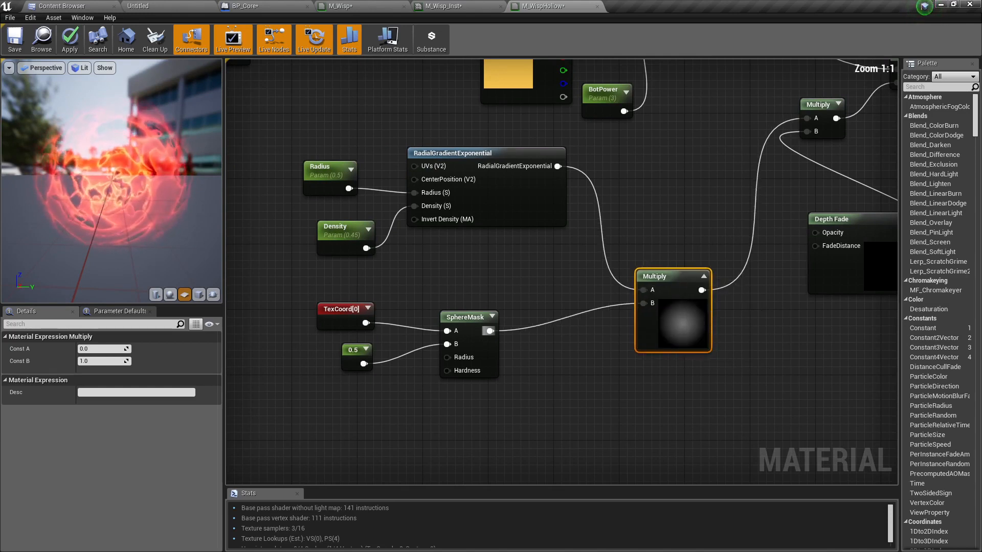
Expand the SphereMask node's preview and align the node with the TexCoord node.
{"action": "left_click_drag", "start_coordinate": [308, 421], "coordinate": [503, 300]}
{"action": "left_click", "coordinate": [502, 301]}
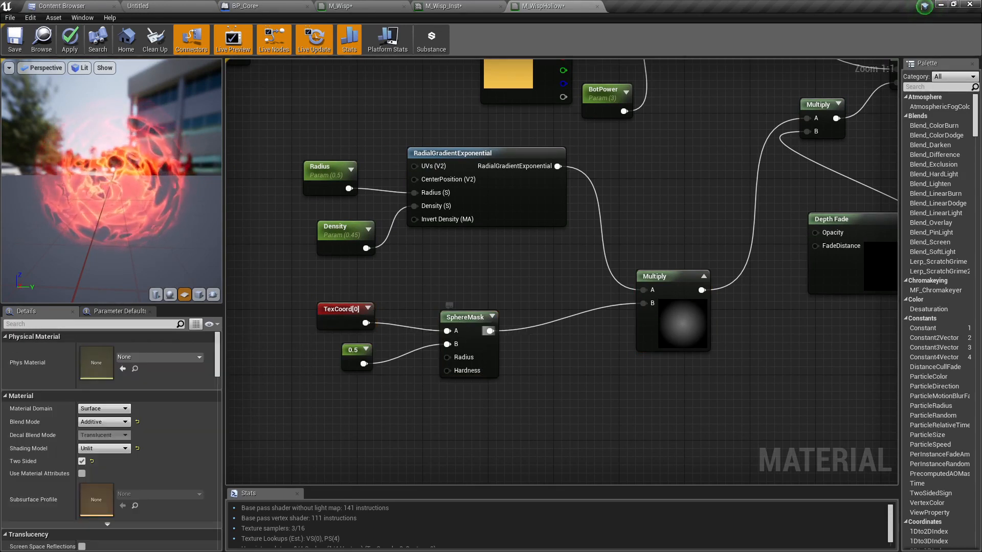
{"action": "left_click", "coordinate": [364, 364]}
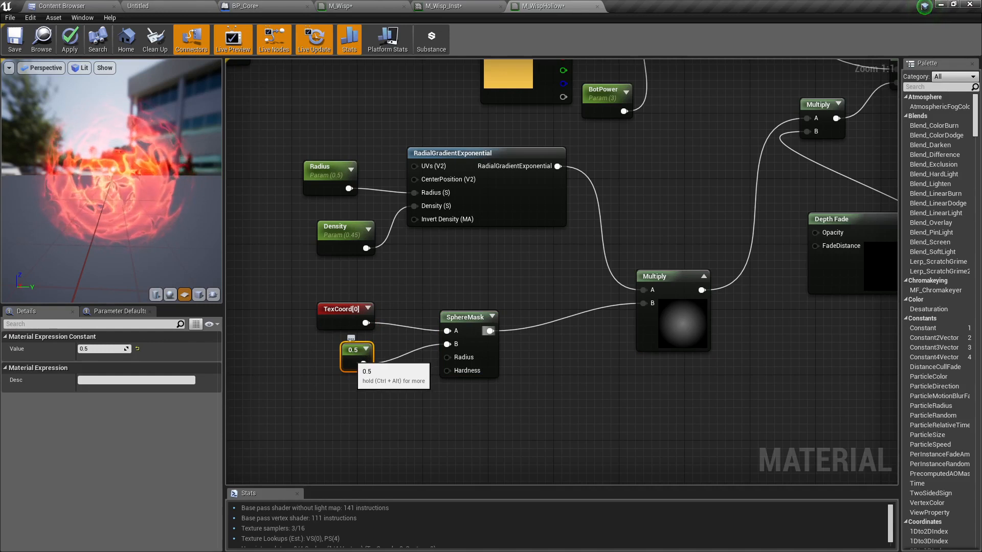
{"action": "left_click", "coordinate": [492, 317]}
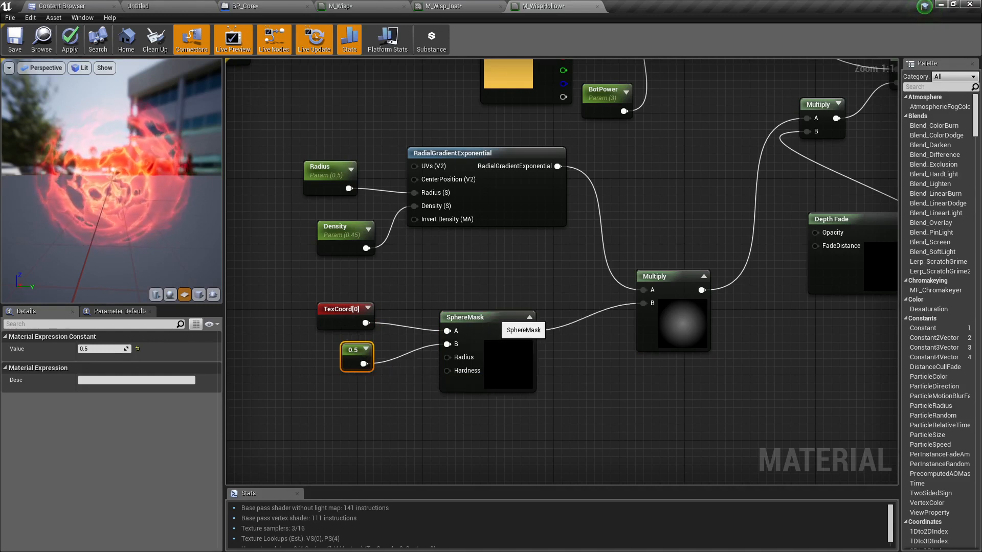
{"action": "left_click_drag", "start_coordinate": [504, 318], "coordinate": [497, 309]}
Try 0 and 0.1 for the constant feeding the SphereMask's B input, and return it to 0.5.
{"action": "left_click", "coordinate": [360, 355]}
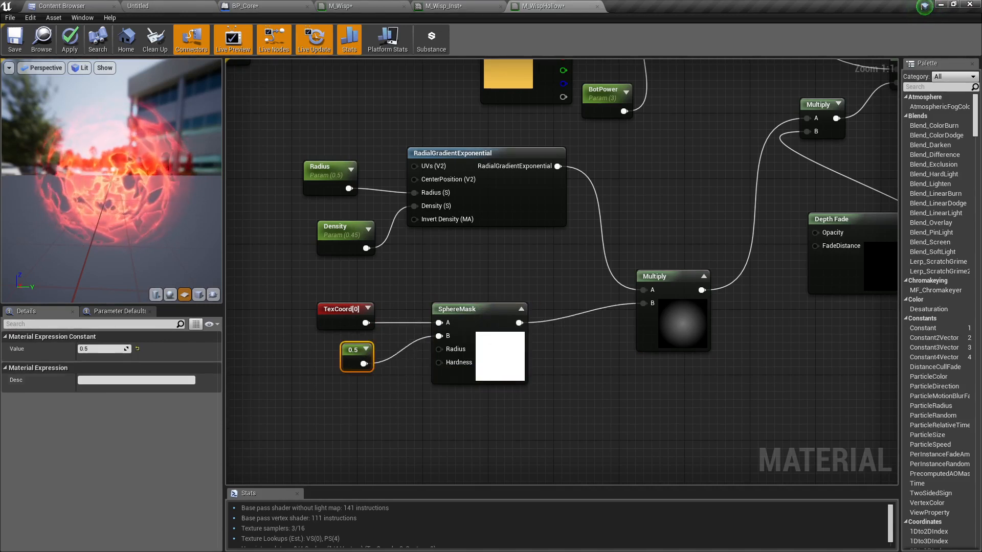
{"action": "type", "text": "0"}
{"action": "key", "text": "Return"}
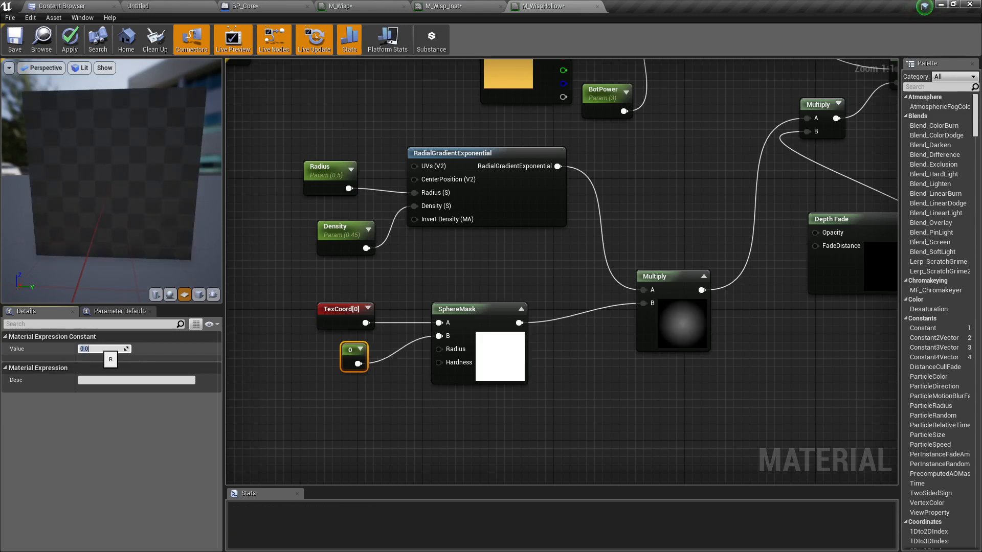
{"action": "type", "text": "0.1"}
{"action": "key", "text": "Return"}
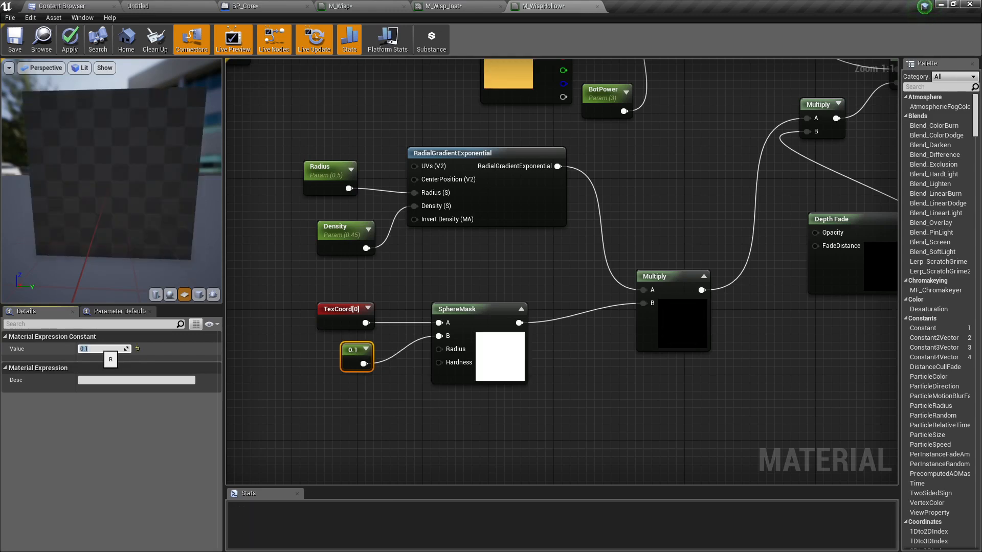
{"action": "type", "text": ".5"}
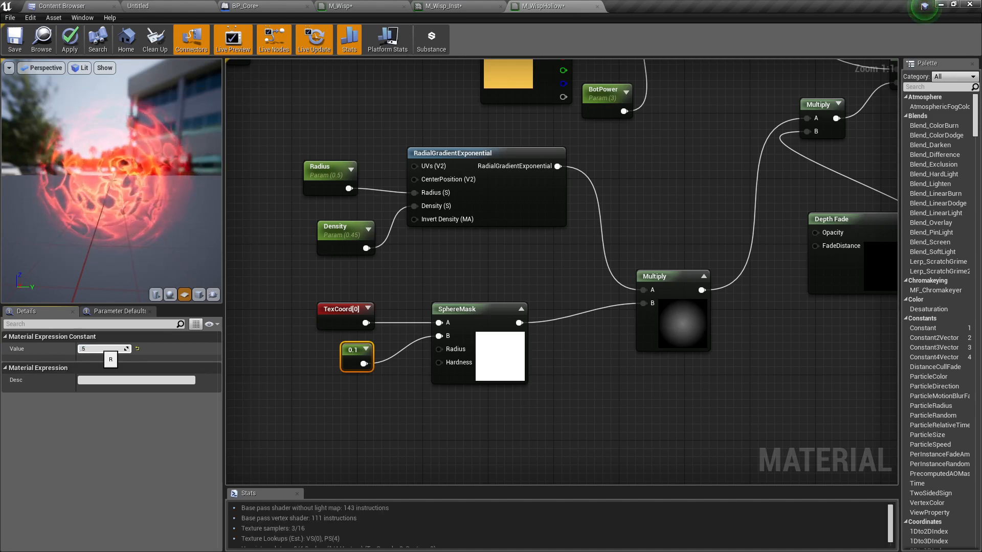
{"action": "key", "text": "Return"}
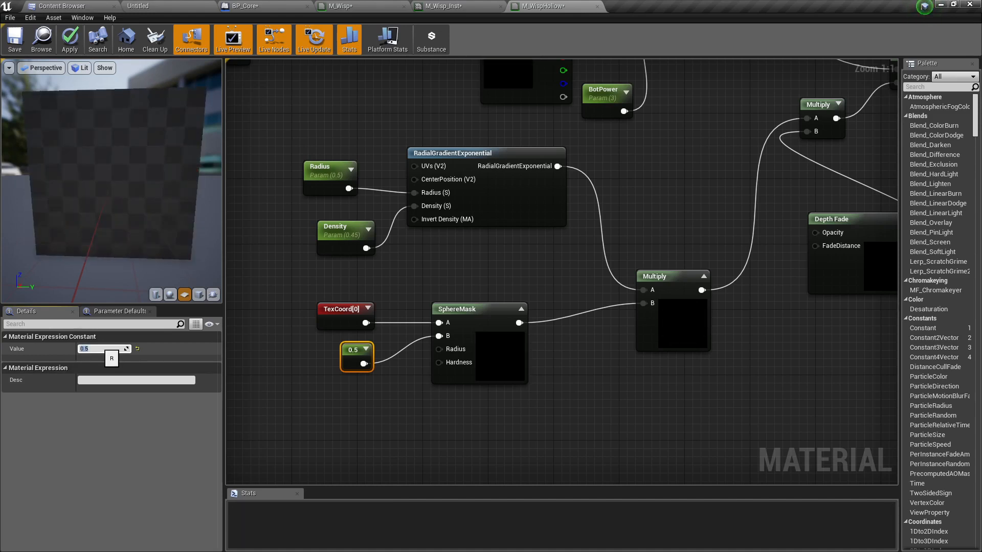
Insert a OneMinus node between the SphereMask output and the Multiply's B input, placed in line with them.
{"action": "right_click", "coordinate": [560, 338]}
{"action": "type", "text": "one min"}
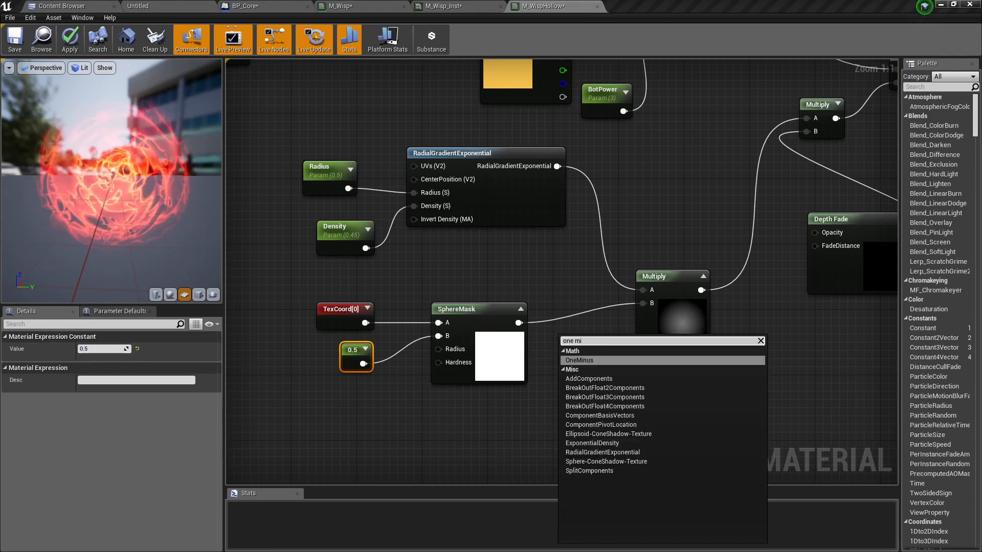
{"action": "key", "text": "Return"}
{"action": "left_click_drag", "start_coordinate": [519, 323], "coordinate": [643, 303]}
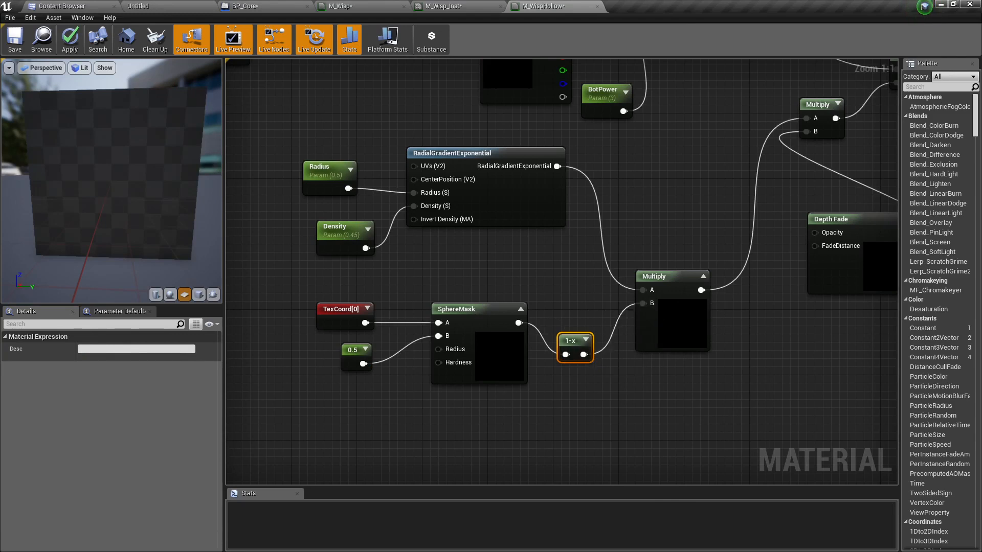
{"action": "left_click_drag", "start_coordinate": [573, 341], "coordinate": [568, 317]}
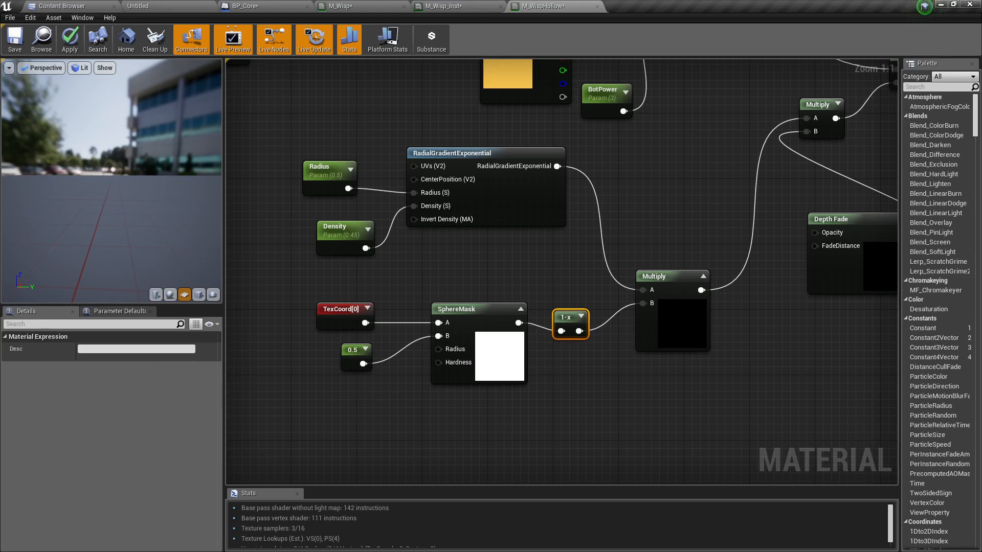
Set the SphereMask's radius to 3 and hardness to 9, and check the result in the material preview.
{"action": "right_click_drag", "start_coordinate": [480, 267], "coordinate": [484, 261]}
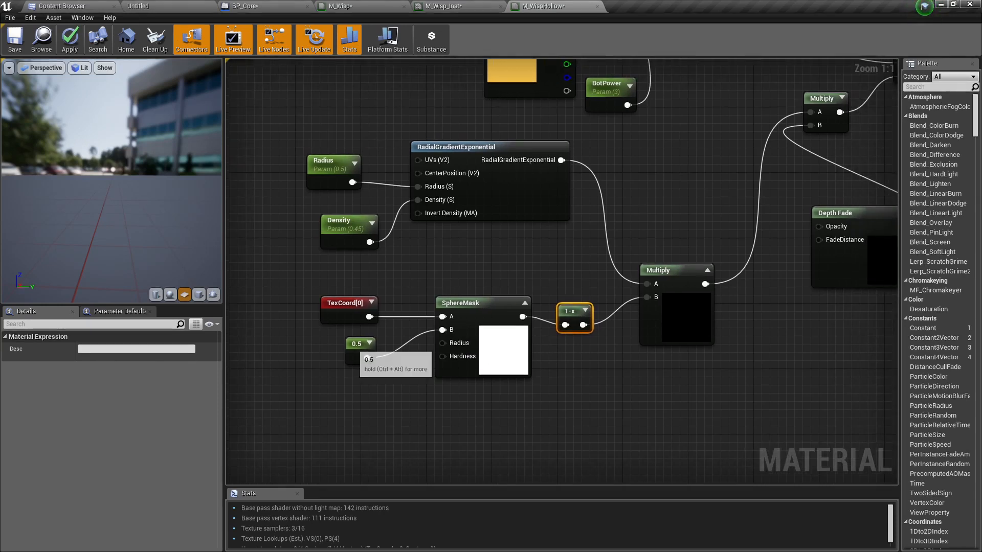
{"action": "left_click", "coordinate": [355, 349]}
{"action": "right_click_drag", "start_coordinate": [564, 271], "coordinate": [607, 282]}
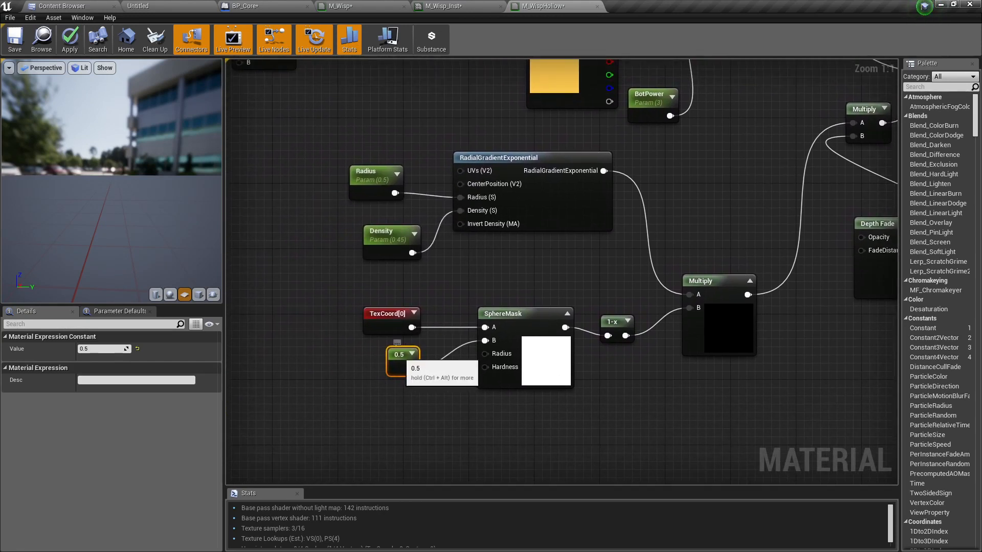
{"action": "left_click", "coordinate": [527, 373]}
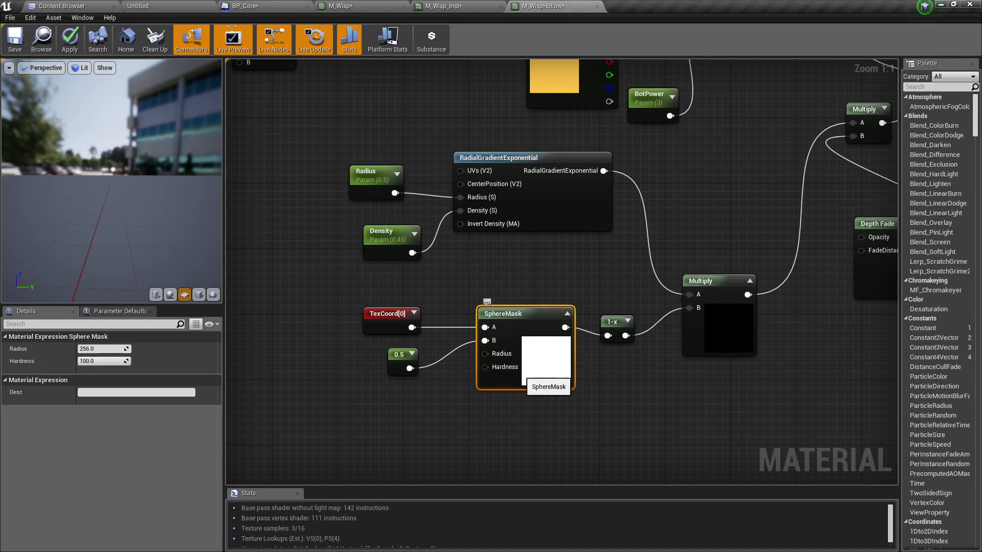
{"action": "left_click", "coordinate": [102, 348]}
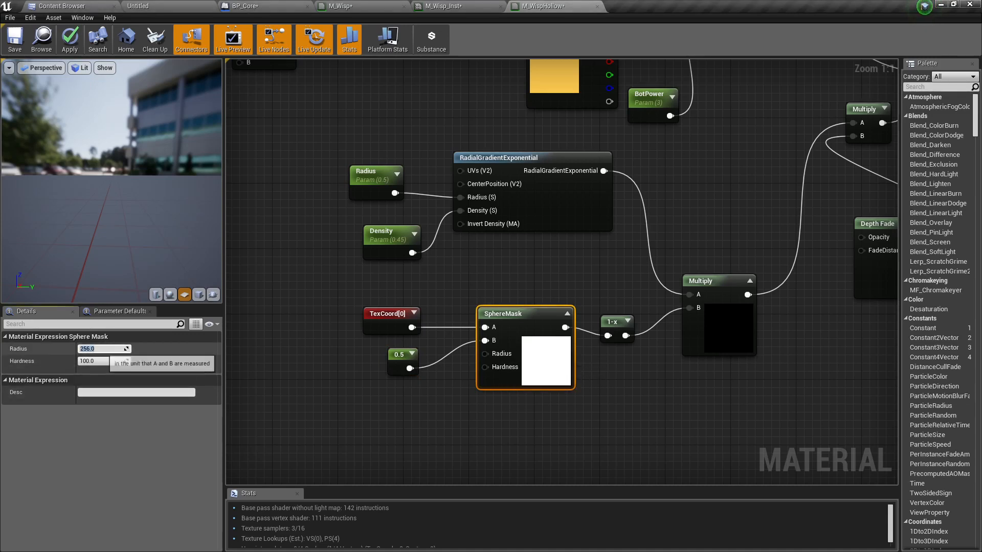
{"action": "type", "text": "3"}
{"action": "left_click", "coordinate": [119, 361]}
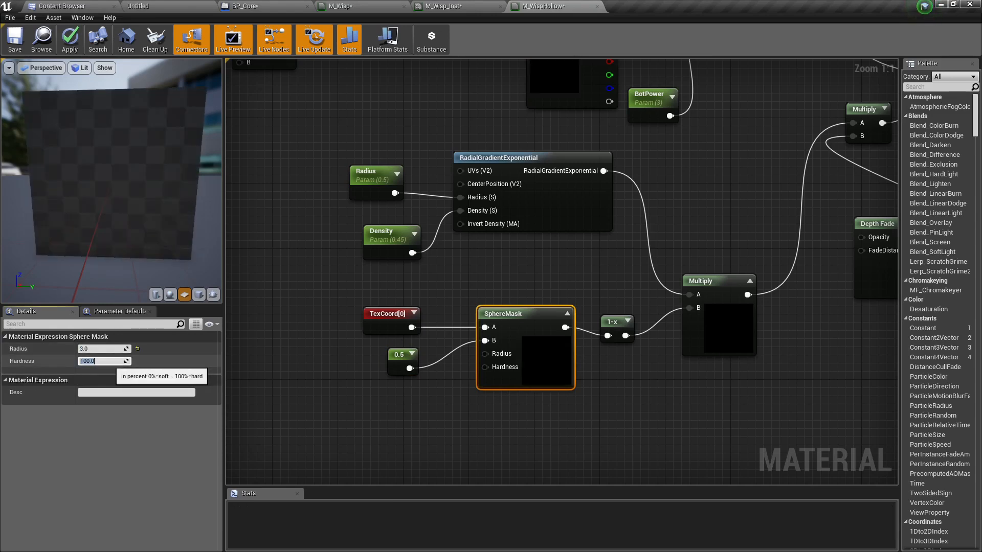
{"action": "type", "text": "9"}
{"action": "key", "text": "Return"}
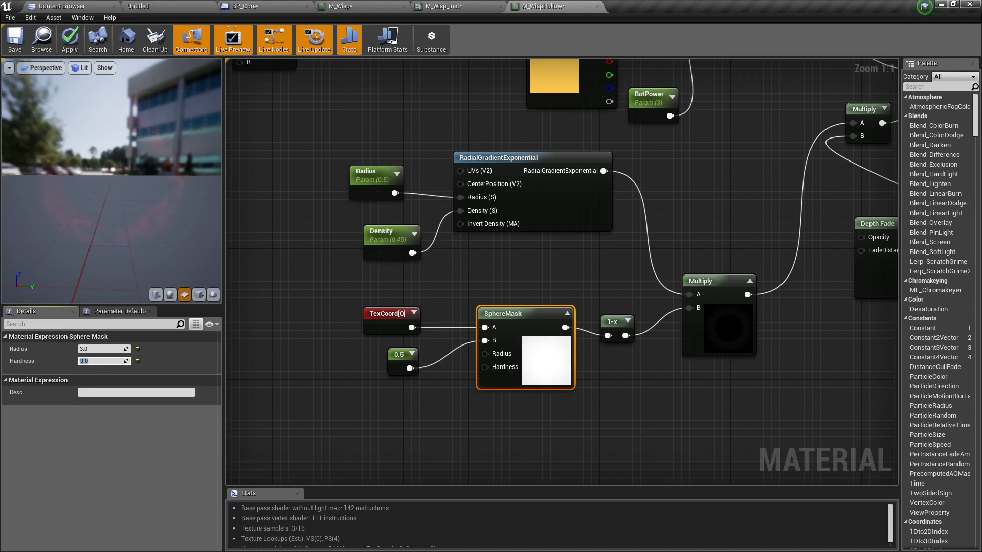
{"action": "left_click_drag", "start_coordinate": [112, 181], "coordinate": [66, 236]}
Move Depth Fade farther out and insert another Multiply, taking the masked gradient in B and feeding the next Multiply's A input.
{"action": "right_click_drag", "start_coordinate": [651, 243], "coordinate": [400, 328]}
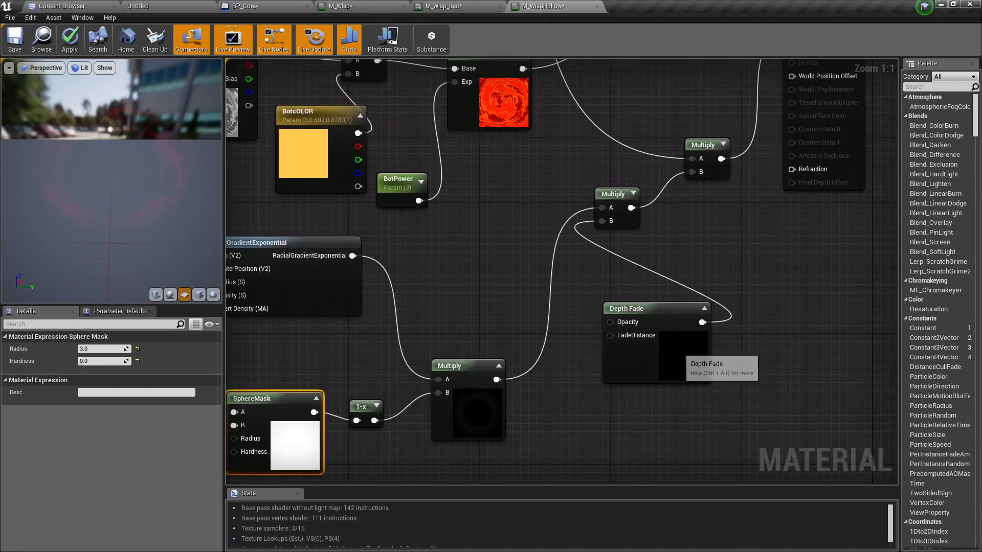
{"action": "left_click", "coordinate": [668, 309]}
{"action": "key", "text": "m"}
{"action": "left_click", "coordinate": [536, 320]}
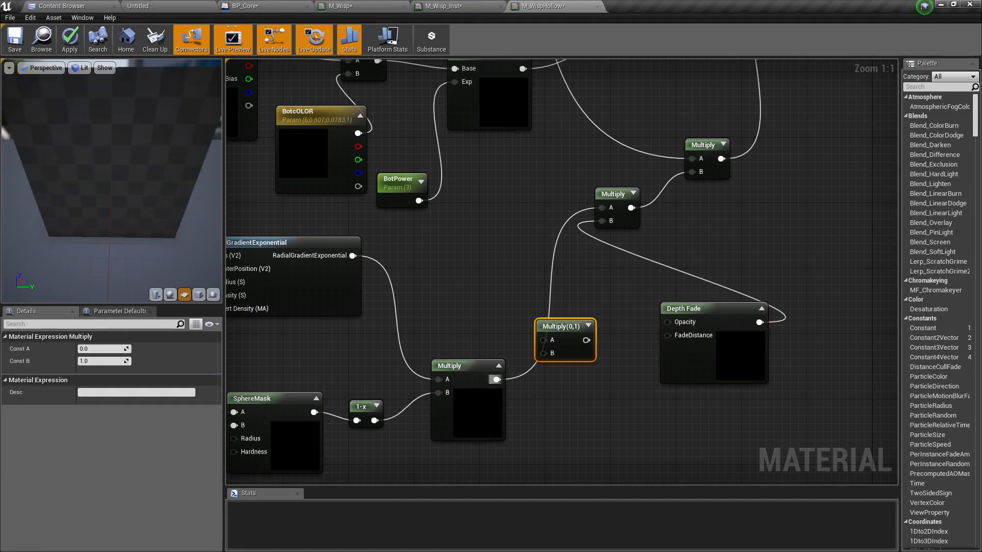
{"action": "left_click_drag", "start_coordinate": [496, 378], "coordinate": [602, 208]}
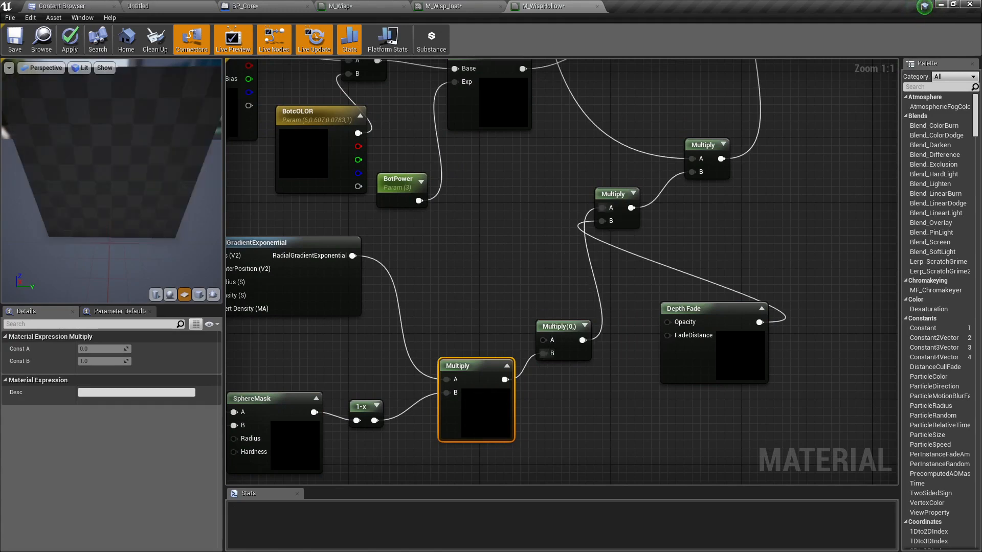
Set Const A of the newly inserted Multiply node to 60.
{"action": "left_click", "coordinate": [555, 326]}
{"action": "left_click", "coordinate": [95, 348]}
{"action": "type", "text": "60"}
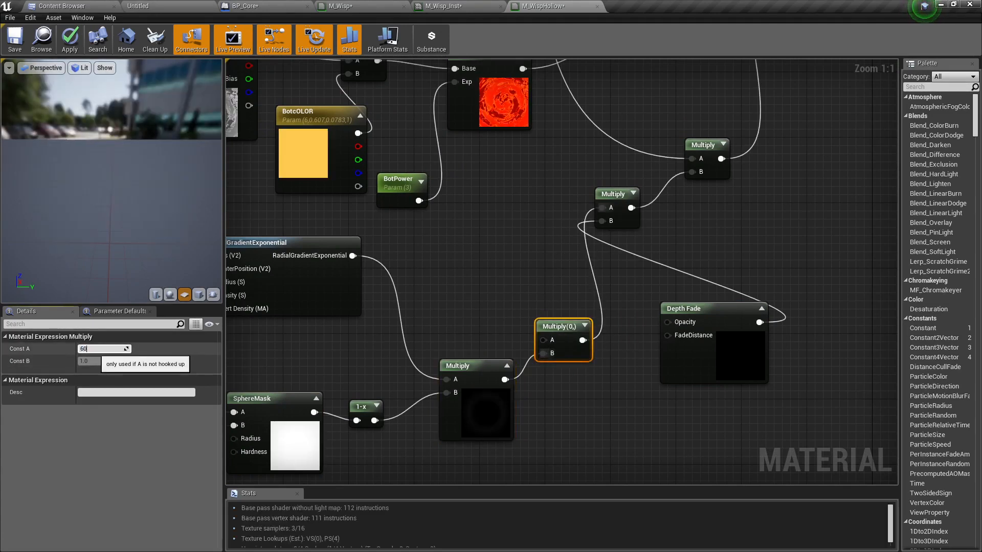
{"action": "key", "text": "Return"}
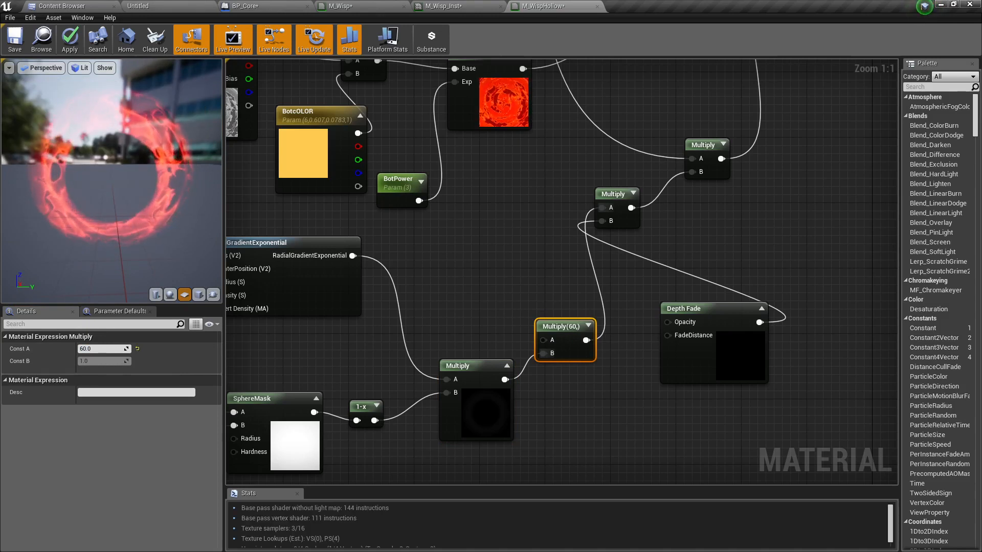
Apply the material changes and nudge the TexCoord node feeding the SphereMask upward slightly.
{"action": "left_click", "coordinate": [71, 40]}
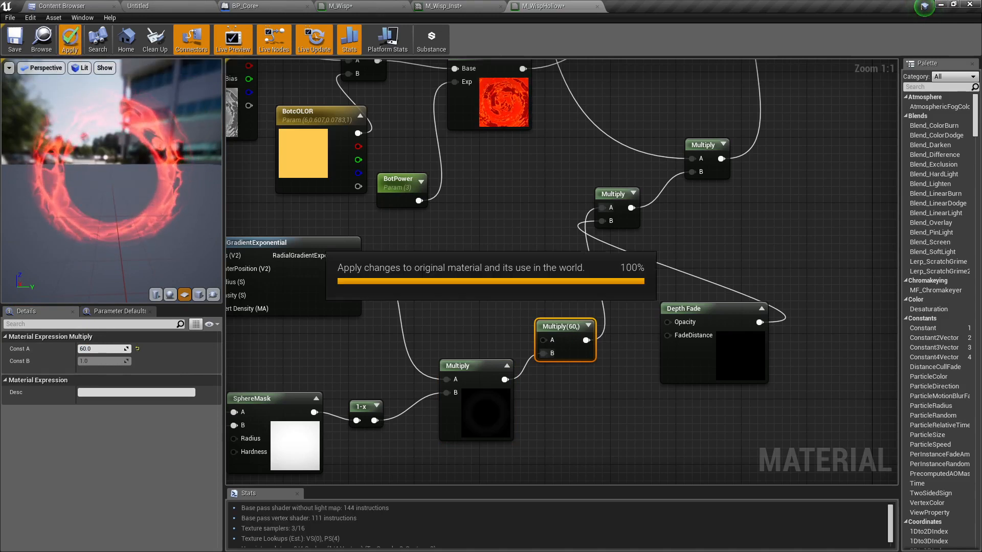
{"action": "right_click_drag", "start_coordinate": [478, 366], "coordinate": [641, 314]}
{"action": "left_click", "coordinate": [621, 323]}
{"action": "left_click", "coordinate": [450, 361]}
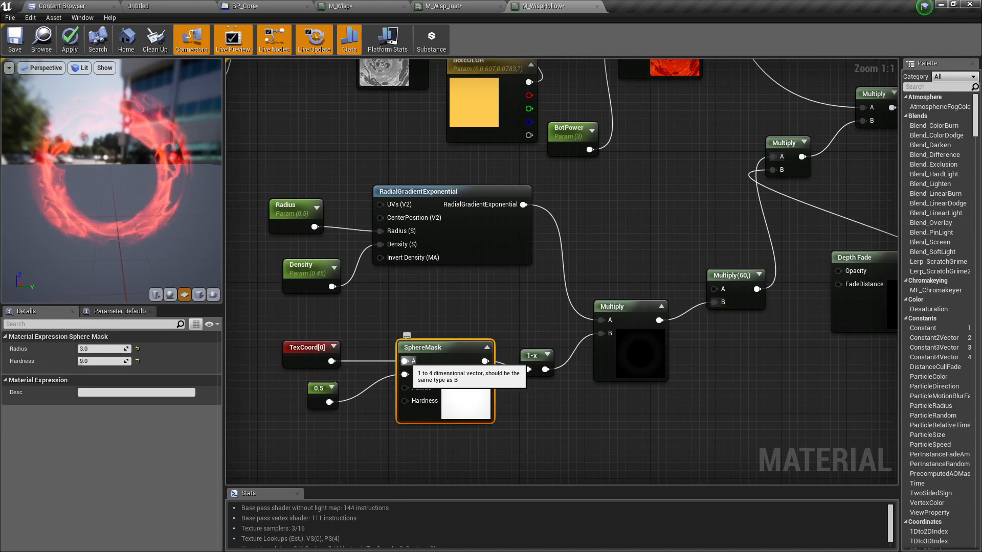
{"action": "left_click", "coordinate": [307, 358]}
{"action": "left_click_drag", "start_coordinate": [310, 357], "coordinate": [309, 348]}
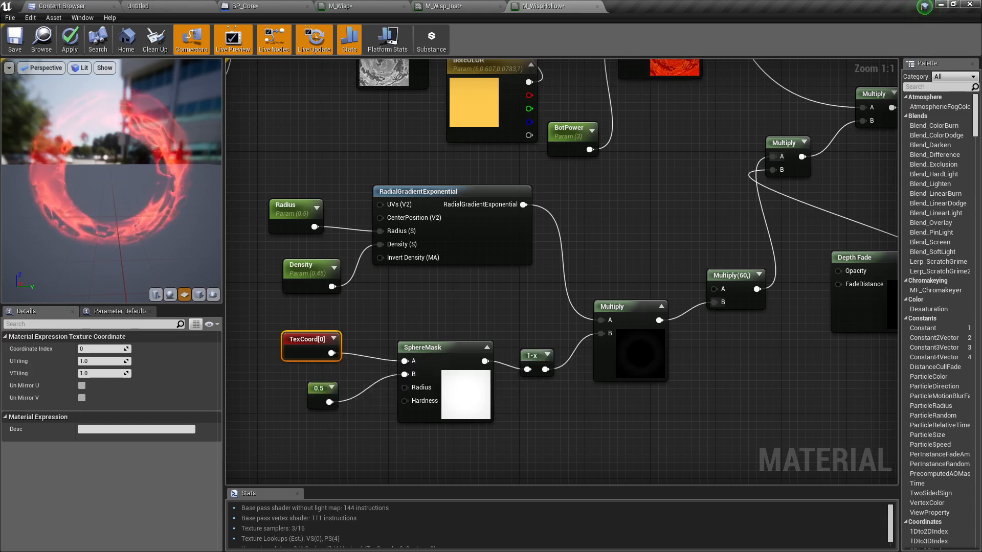
Try values of 0 and 0.1 in the constant feeding the SphereMask's B input and compare the preview.
{"action": "left_click", "coordinate": [321, 397]}
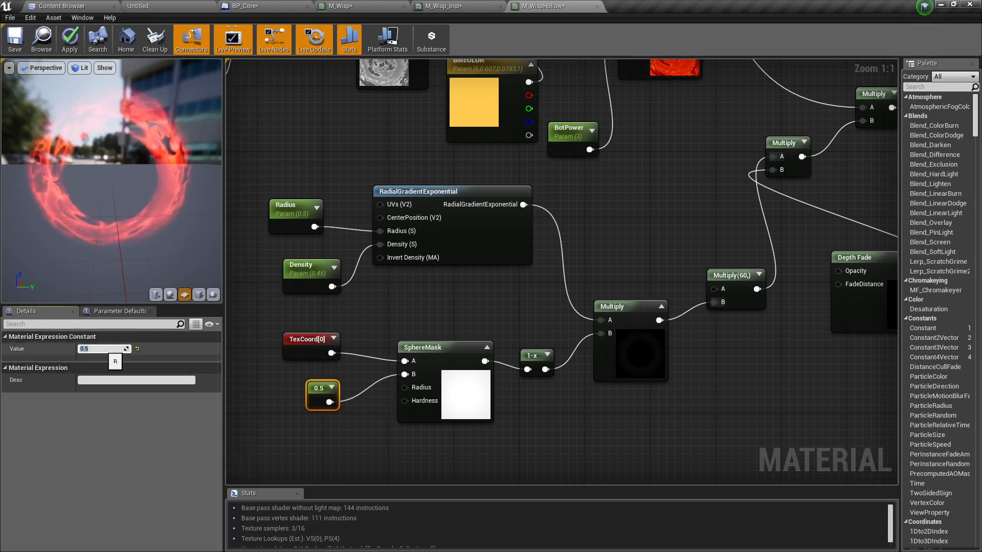
{"action": "type", "text": "0"}
{"action": "key", "text": "Return"}
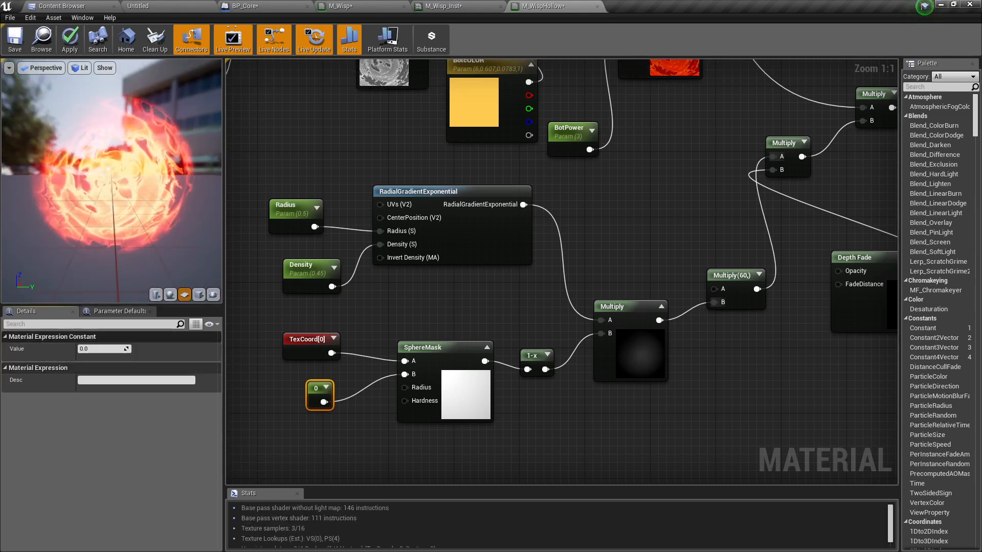
{"action": "left_click", "coordinate": [103, 349]}
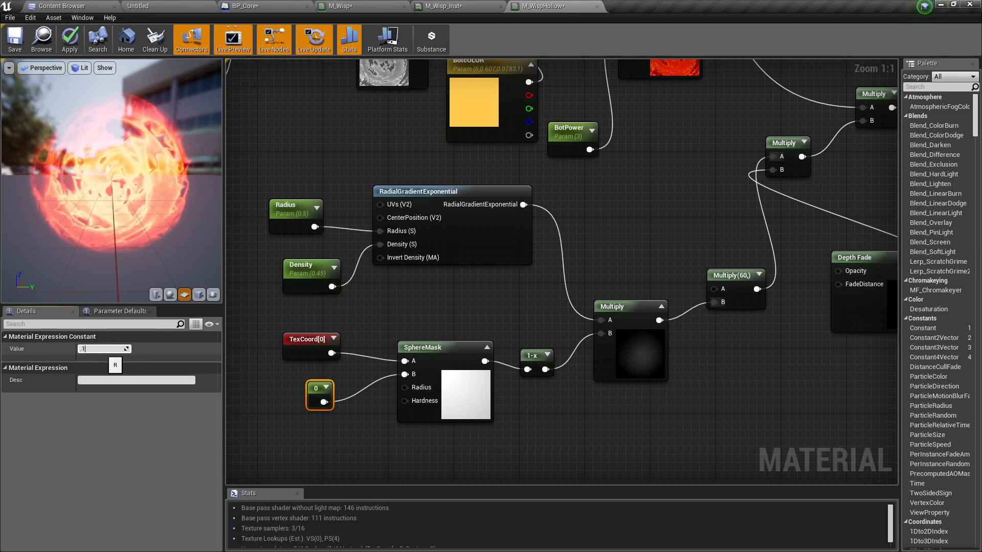
{"action": "type", "text": "0.1"}
{"action": "key", "text": "Return"}
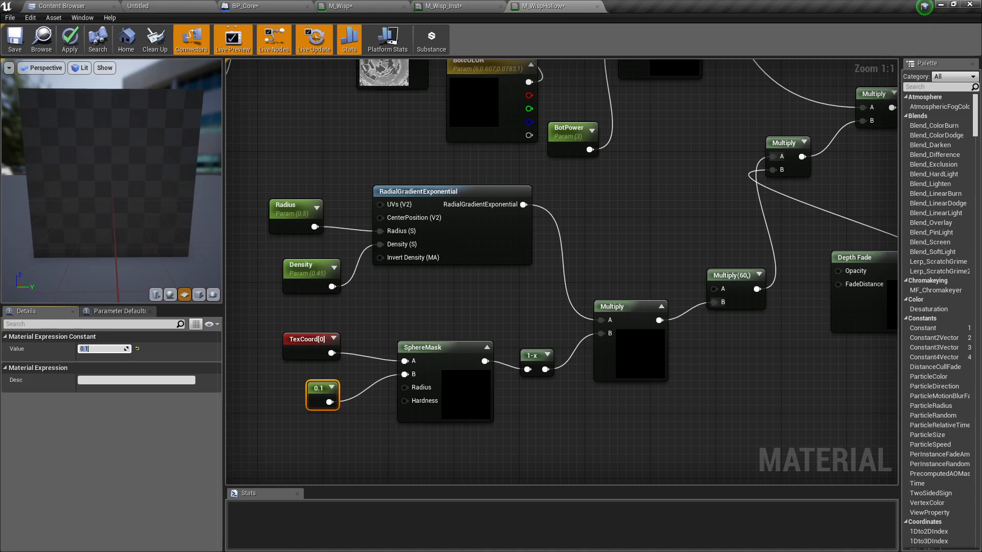
{"action": "left_click", "coordinate": [630, 353]}
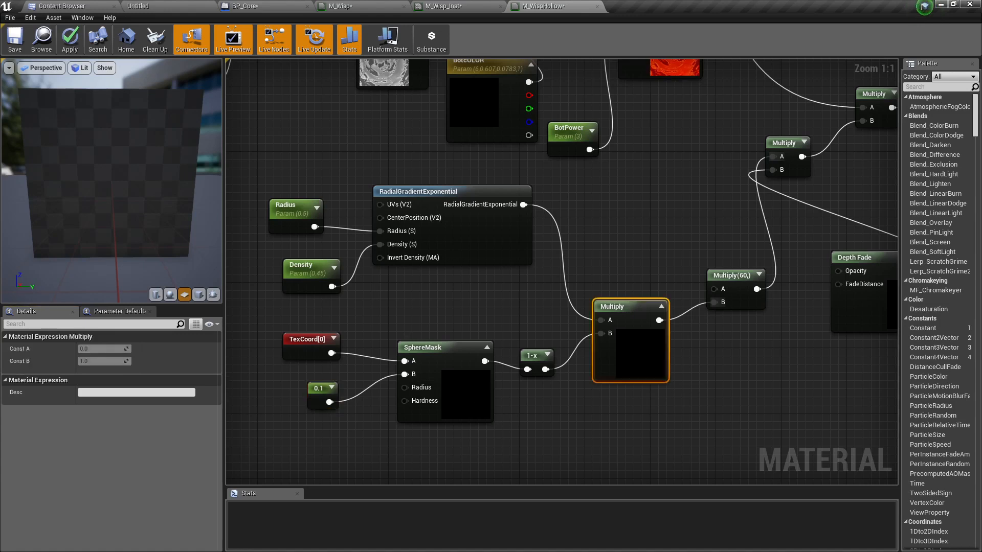
{"action": "right_click_drag", "start_coordinate": [629, 353], "coordinate": [661, 342]}
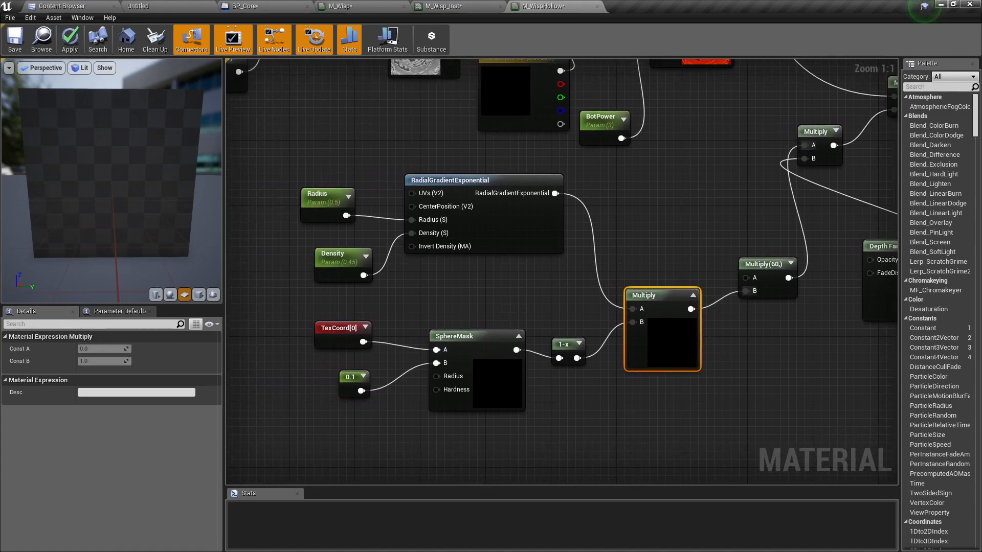
Look at the preview plane from another angle and set the constant feeding SphereMask's B input to 0.5.
{"action": "left_click", "coordinate": [351, 383]}
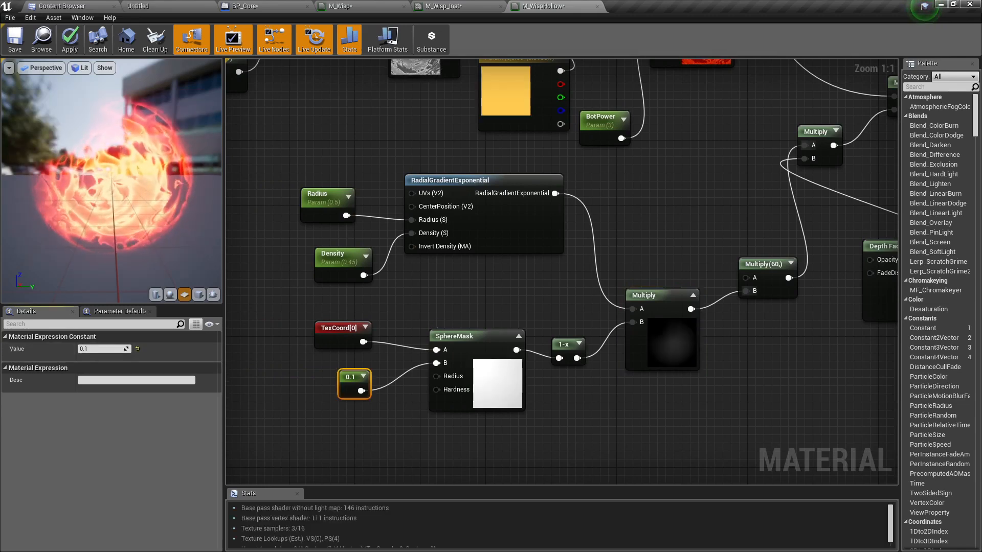
{"action": "mouse_move", "coordinate": [111, 179]}
{"action": "right_mouse_down"}
{"action": "mouse_move", "coordinate": [111, 143]}
{"action": "mouse_move", "coordinate": [111, 163]}
{"action": "right_mouse_up"}
{"action": "mouse_move", "coordinate": [111, 163]}
{"action": "left_mouse_down"}
{"action": "mouse_move", "coordinate": [128, 169]}
{"action": "mouse_move", "coordinate": [96, 175]}
{"action": "left_mouse_up"}
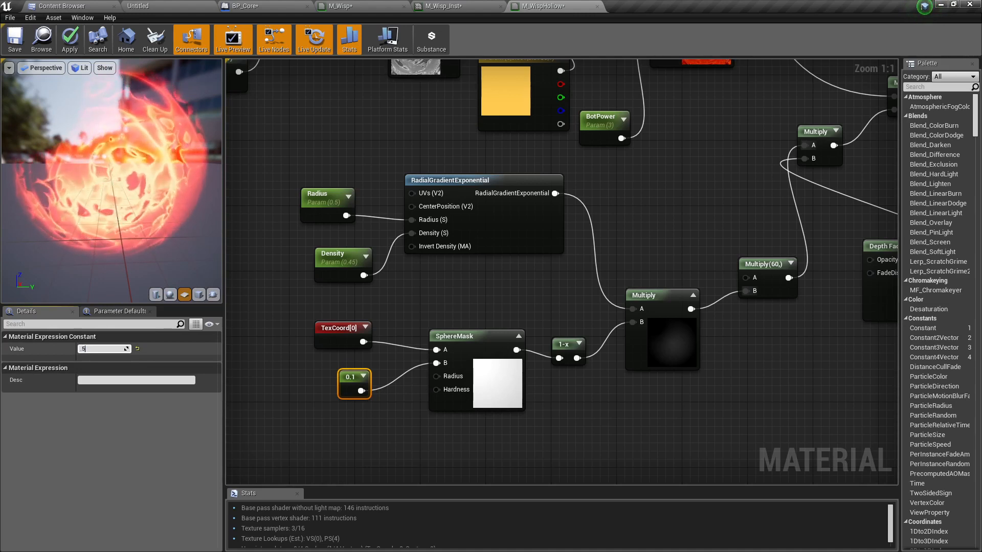
{"action": "key", "text": "Return"}
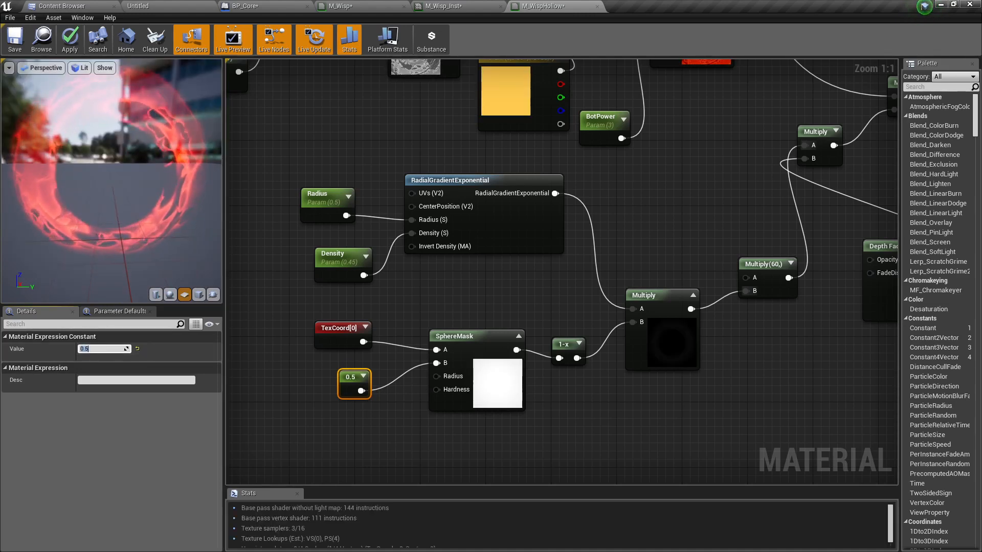
Select the TexCoord, 0.5 constant and SphereMask nodes together and shift them slightly away from the OneMinus node.
{"action": "left_click", "coordinate": [480, 357]}
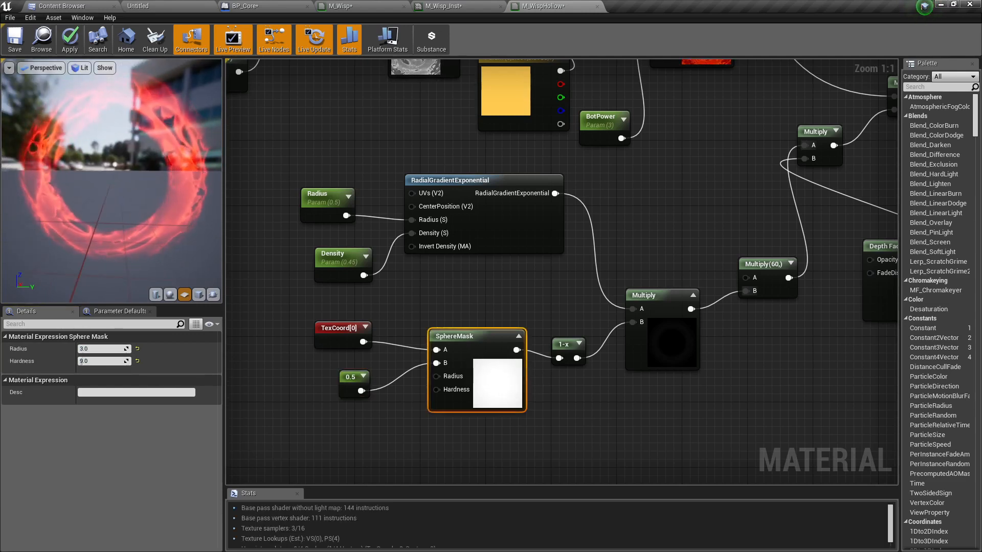
{"action": "left_click_drag", "start_coordinate": [311, 307], "coordinate": [488, 457]}
{"action": "left_click_drag", "start_coordinate": [488, 395], "coordinate": [470, 383]}
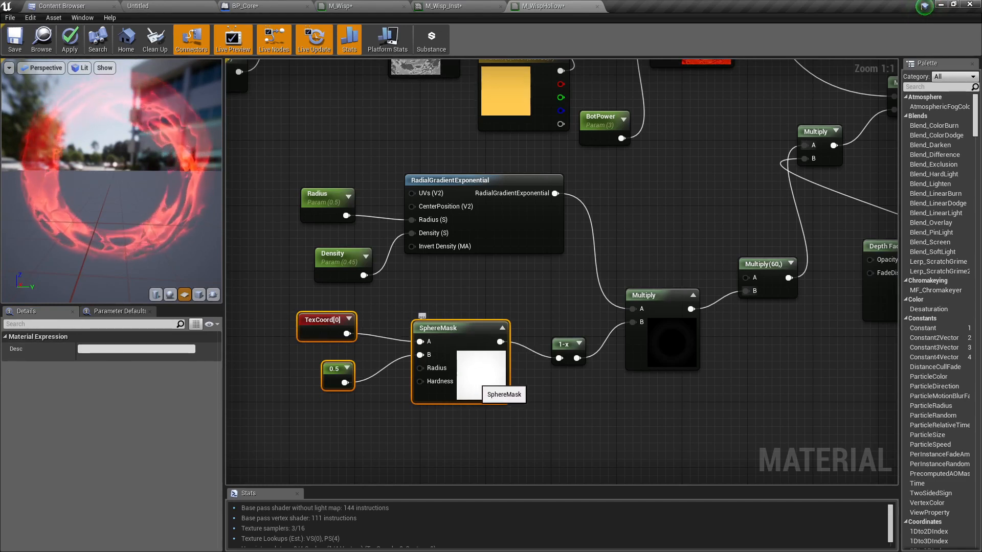
{"action": "scroll", "coordinate": [573, 269], "scroll_direction": "down", "scroll_amount": 3}
{"action": "right_click_drag", "start_coordinate": [573, 268], "coordinate": [395, 375]}
{"action": "left_click_drag", "start_coordinate": [345, 426], "coordinate": [358, 394]}
{"action": "left_click", "coordinate": [339, 400]}
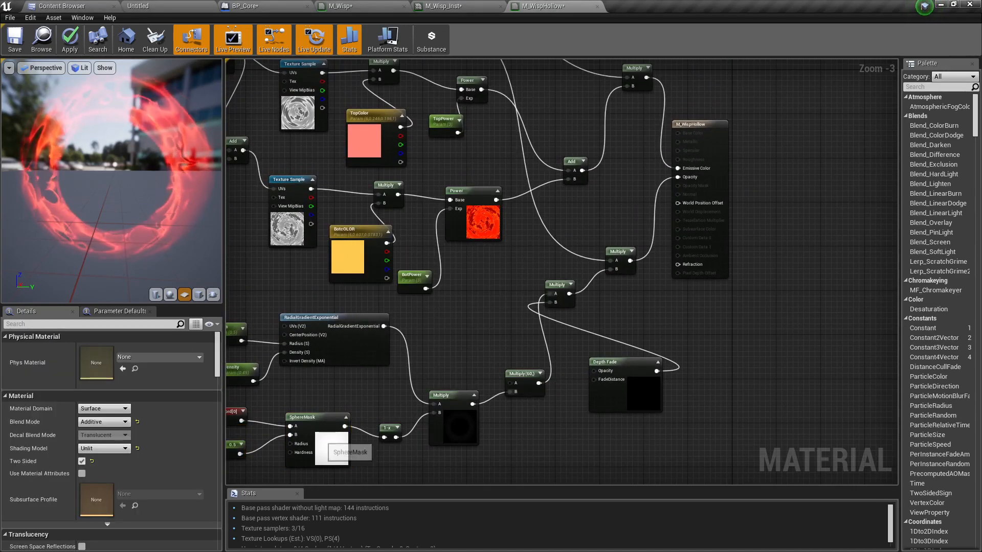
Preview the SphereMask node on its own in the material preview, and stop previewing it.
{"action": "left_click", "coordinate": [316, 447]}
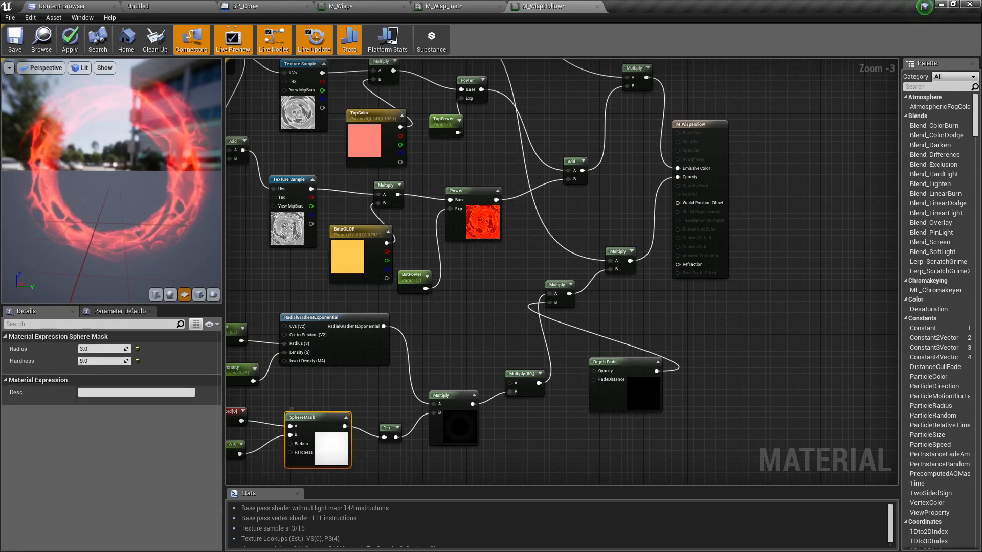
{"action": "right_click_drag", "start_coordinate": [315, 447], "coordinate": [391, 375]}
{"action": "right_click", "coordinate": [391, 375]}
{"action": "left_click", "coordinate": [434, 390]}
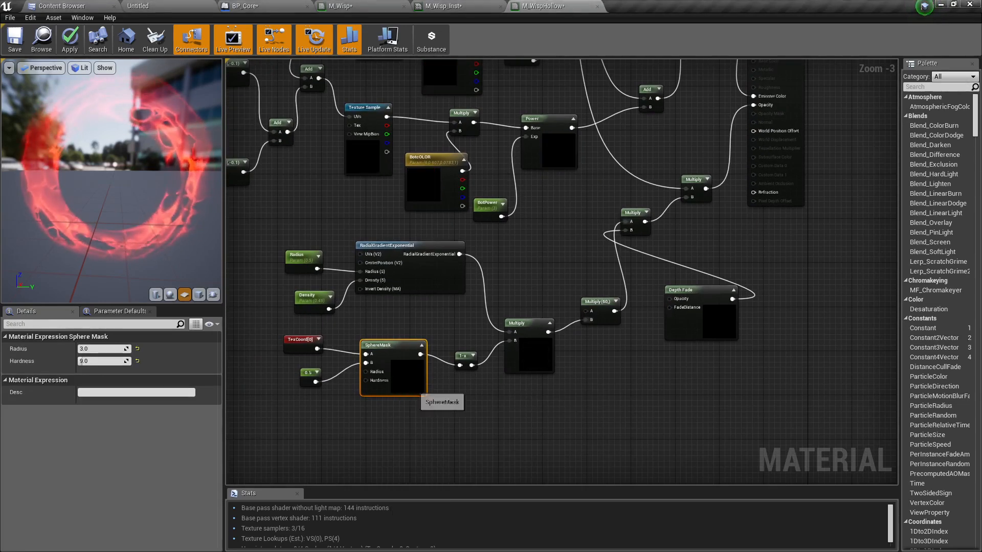
{"action": "right_click", "coordinate": [403, 384]}
{"action": "left_click", "coordinate": [441, 388]}
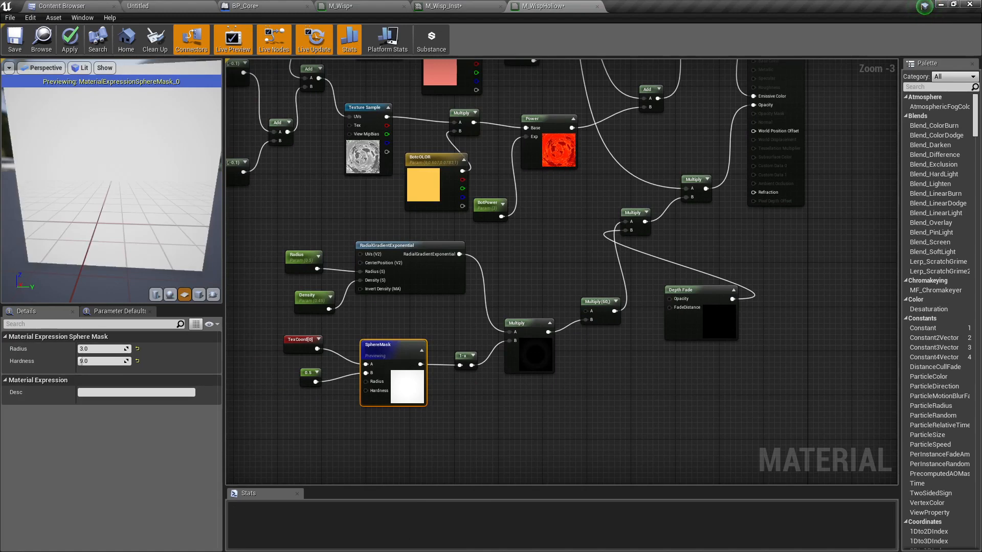
{"action": "right_click", "coordinate": [399, 376]}
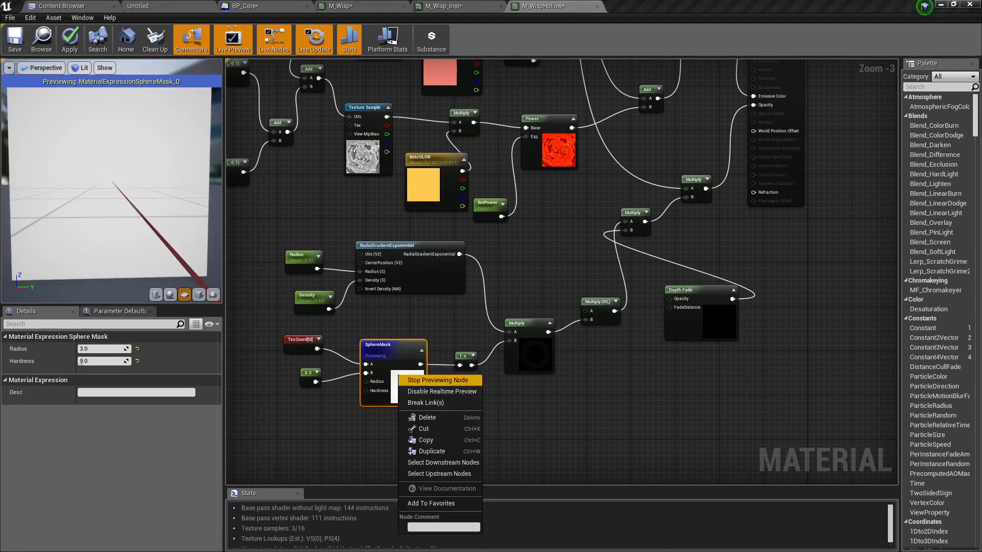
{"action": "left_click", "coordinate": [430, 380]}
Try wiring the SphereMask output directly into the Multiply's B input, bypassing OneMinus, and move OneMinus aside.
{"action": "scroll", "coordinate": [404, 378], "scroll_direction": "up", "scroll_amount": 2}
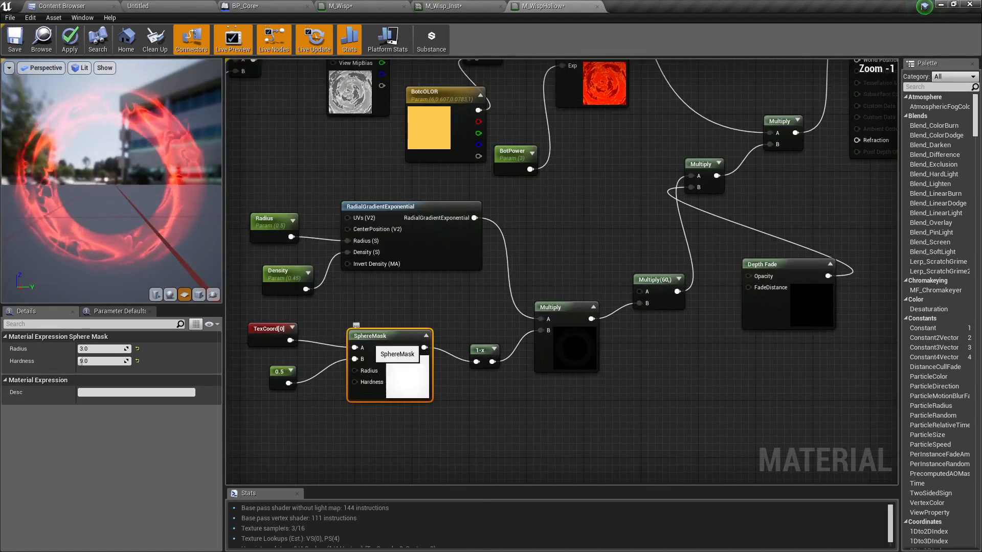
{"action": "right_click_drag", "start_coordinate": [369, 341], "coordinate": [477, 320]}
{"action": "scroll", "coordinate": [442, 341], "scroll_direction": "up", "scroll_amount": 1}
{"action": "left_click_drag", "start_coordinate": [370, 287], "coordinate": [514, 370]}
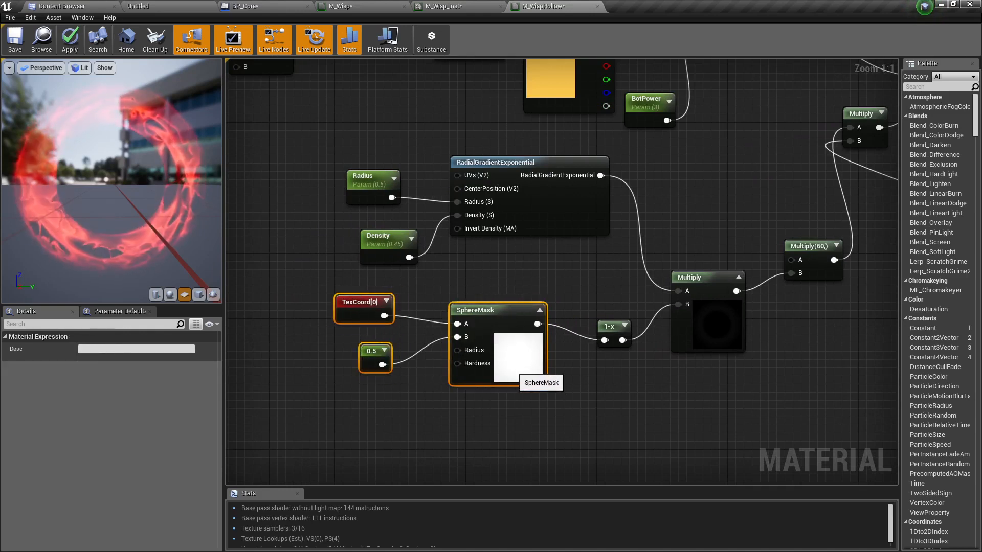
{"action": "right_click_drag", "start_coordinate": [513, 369], "coordinate": [418, 381]}
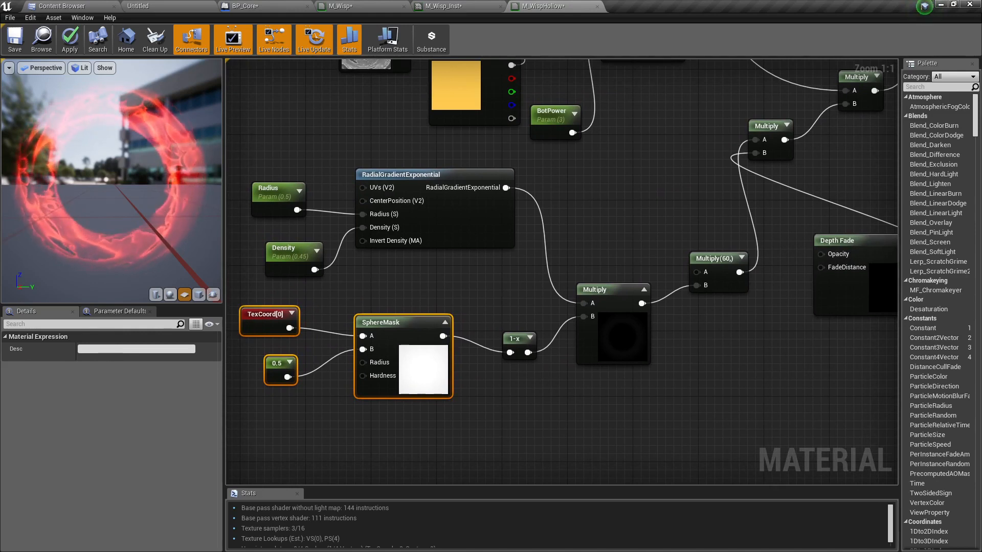
{"action": "left_click", "coordinate": [389, 175]}
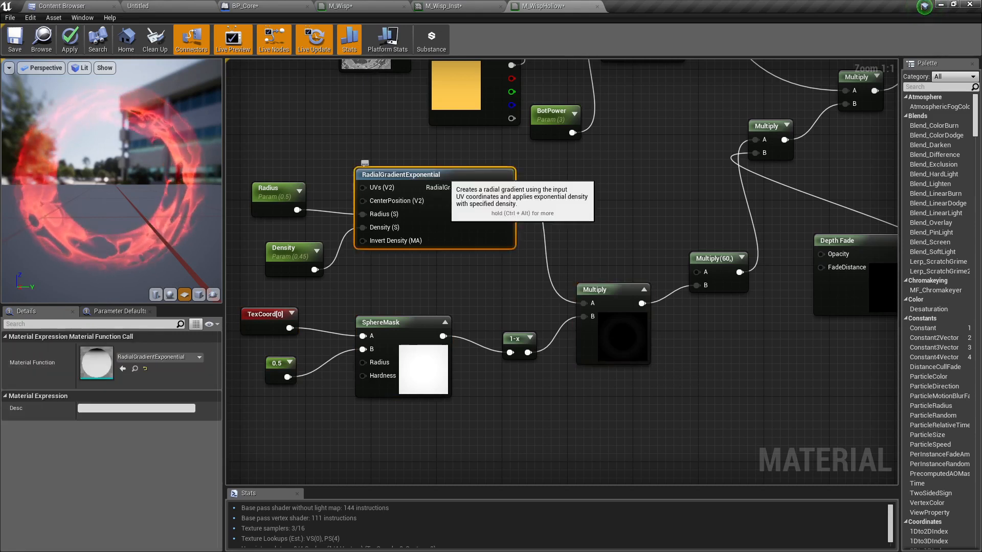
{"action": "left_click_drag", "start_coordinate": [443, 336], "coordinate": [584, 317]}
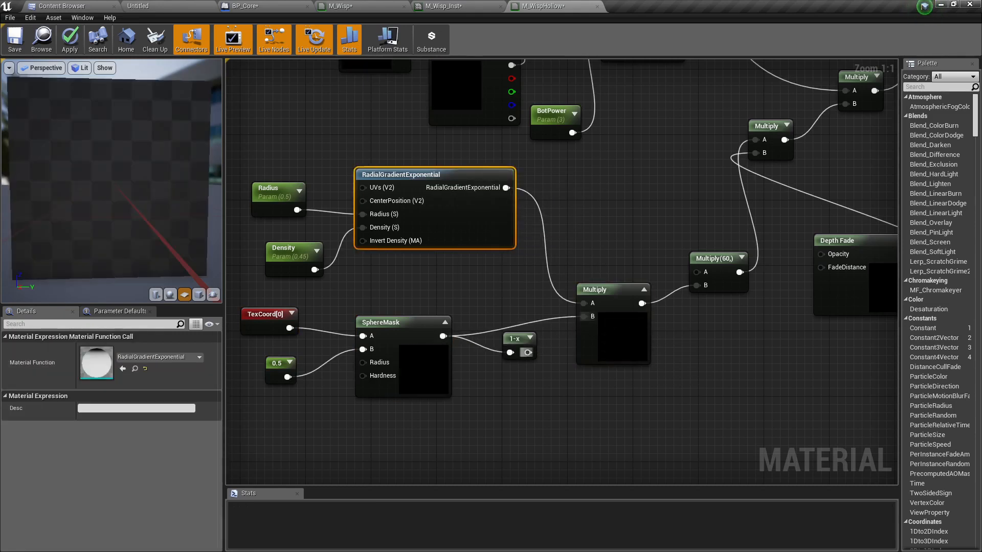
{"action": "left_click_drag", "start_coordinate": [514, 342], "coordinate": [514, 374]}
{"action": "right_click_drag", "start_coordinate": [471, 285], "coordinate": [451, 286]}
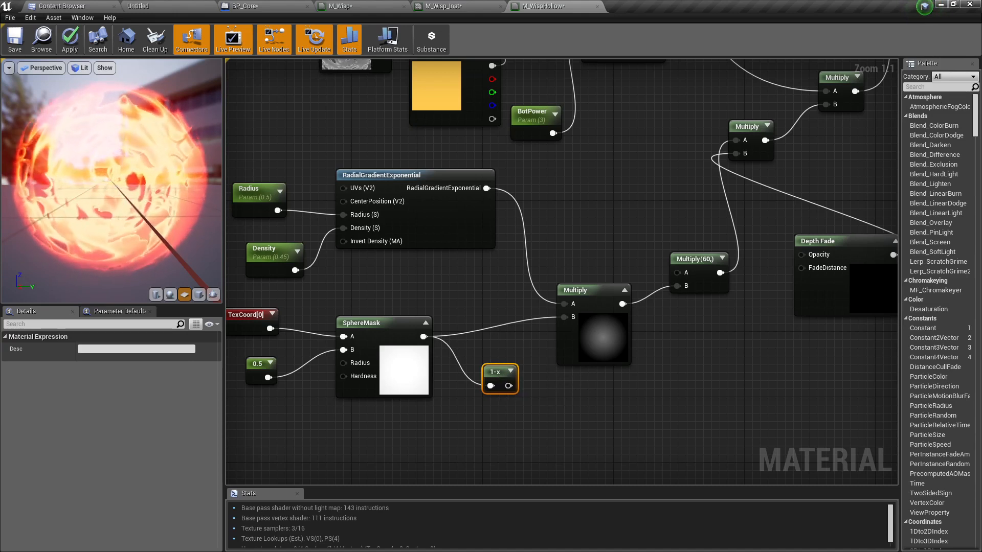
Reconnect the OneMinus output to the Multiply's B input and place the node back between SphereMask and Multiply.
{"action": "right_click_drag", "start_coordinate": [409, 409], "coordinate": [445, 405]}
{"action": "left_click", "coordinate": [454, 378]}
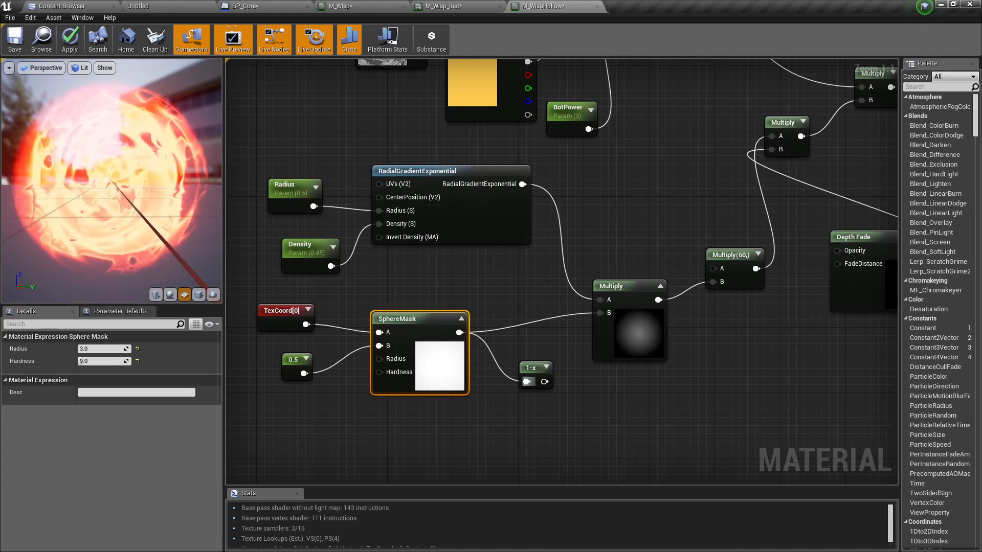
{"action": "left_click_drag", "start_coordinate": [545, 381], "coordinate": [600, 313]}
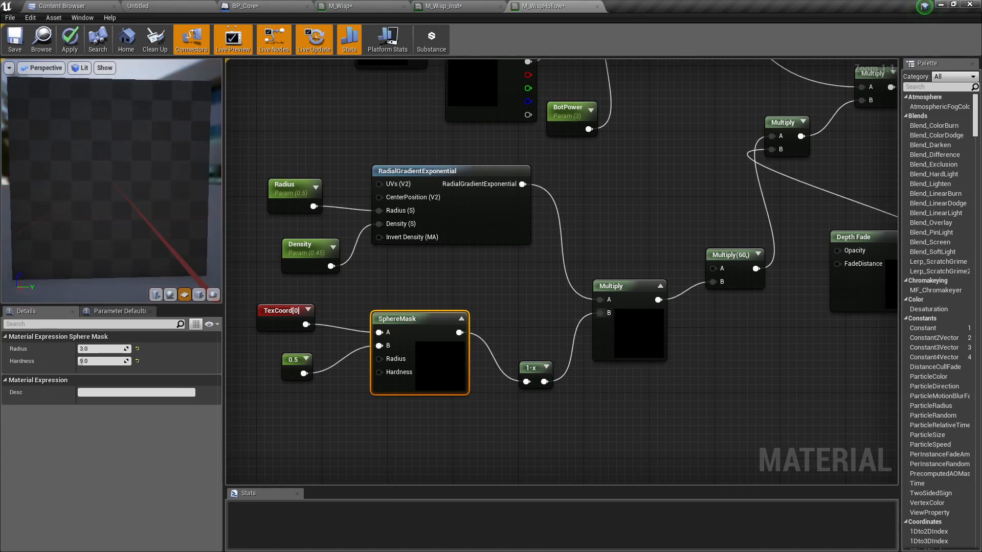
{"action": "left_click_drag", "start_coordinate": [531, 367], "coordinate": [523, 352]}
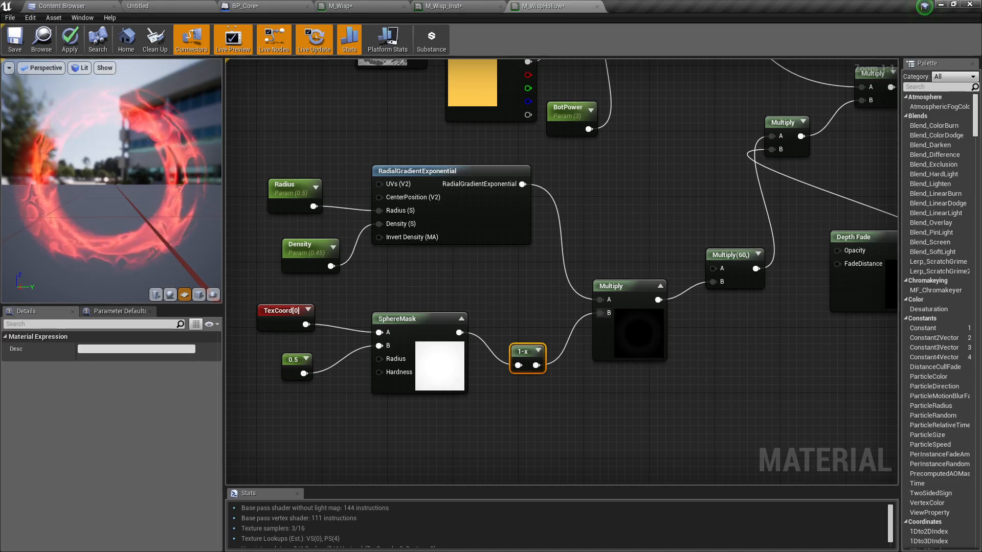
Shift the Radius, Density and RadialGradientExponential group up slightly and paste a copy of it below the SphereMask nodes.
{"action": "left_click_drag", "start_coordinate": [284, 147], "coordinate": [482, 209]}
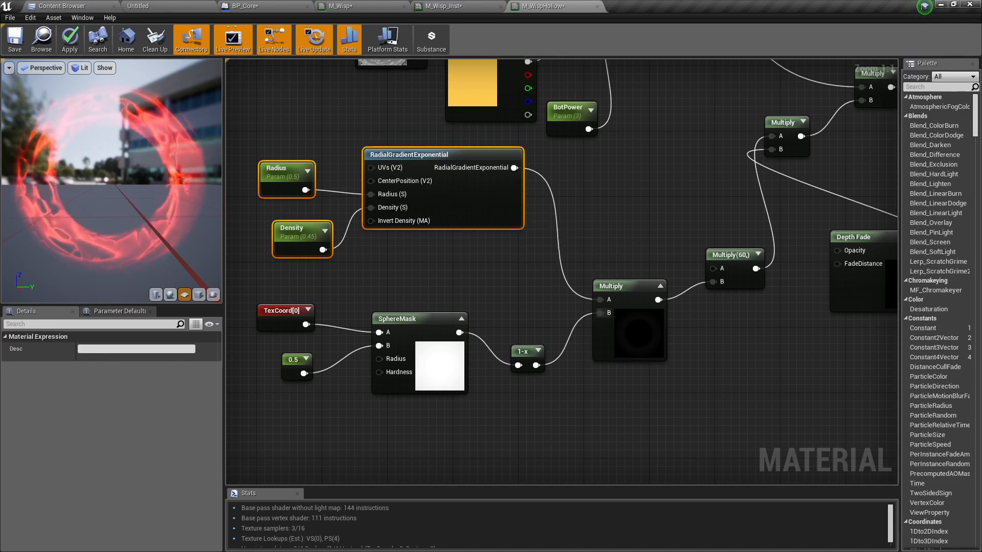
{"action": "left_click_drag", "start_coordinate": [283, 294], "coordinate": [448, 412]}
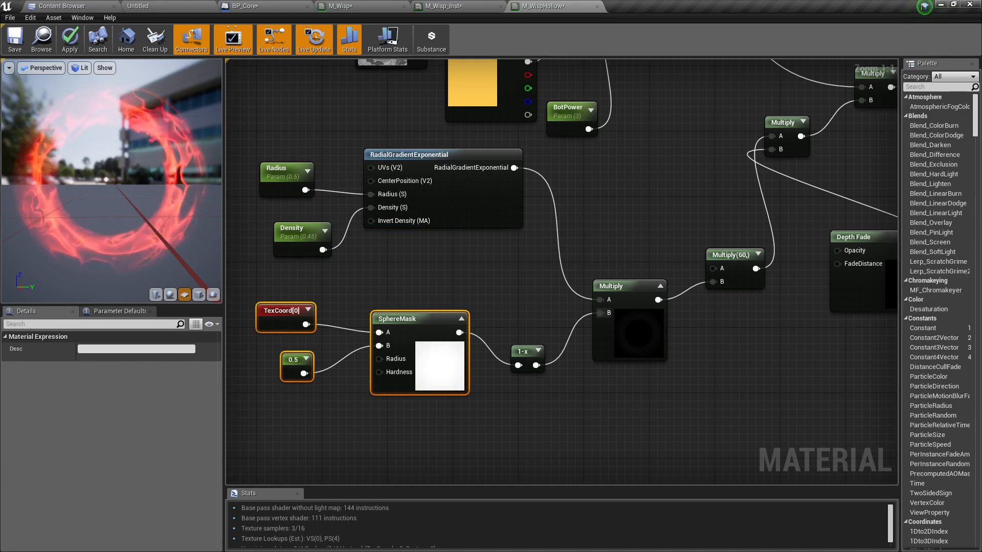
{"action": "left_click_drag", "start_coordinate": [278, 136], "coordinate": [438, 244]}
{"action": "right_click_drag", "start_coordinate": [445, 430], "coordinate": [461, 323]}
{"action": "key", "text": "ctrl+v"}
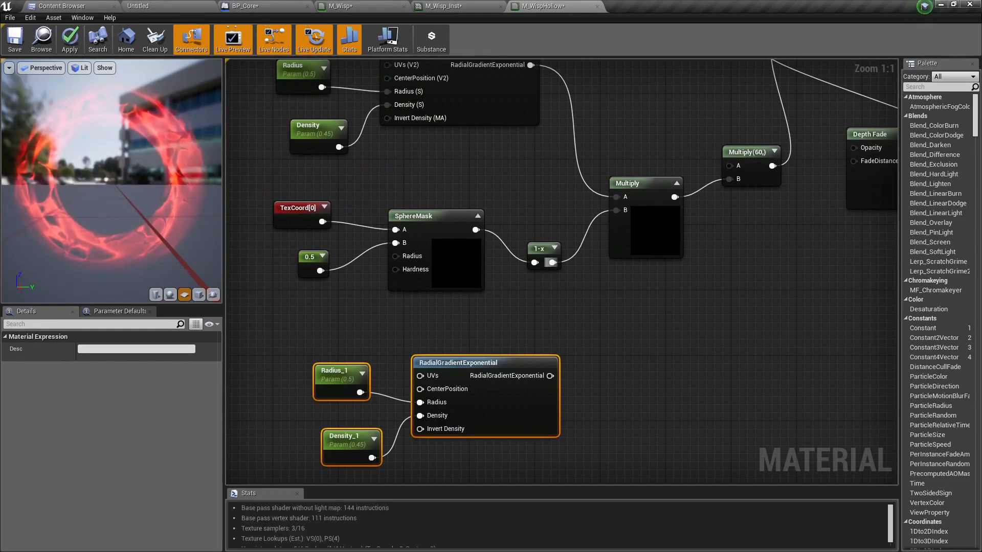
Disconnect OneMinus from both SphereMask and Multiply, and move the SphereMask, TexCoord and 0.5 constant group aside.
{"action": "left_click", "coordinate": [552, 262], "text": "alt"}
{"action": "left_click", "coordinate": [476, 229], "text": "alt"}
{"action": "left_click_drag", "start_coordinate": [485, 174], "coordinate": [312, 255]}
{"action": "left_click_drag", "start_coordinate": [444, 219], "coordinate": [369, 210]}
{"action": "right_click_drag", "start_coordinate": [456, 322], "coordinate": [488, 332]}
Set the copied Radius parameter's default value to 0.2 and wire the copied RadialGradientExponential through OneMinus into the Multiply's B input.
{"action": "left_click", "coordinate": [372, 393]}
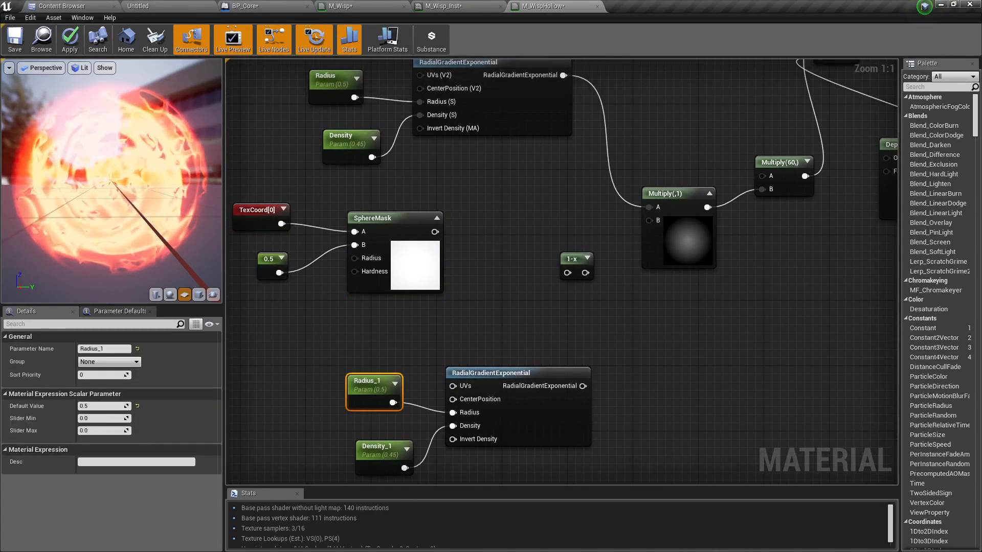
{"action": "type", "text": ".2"}
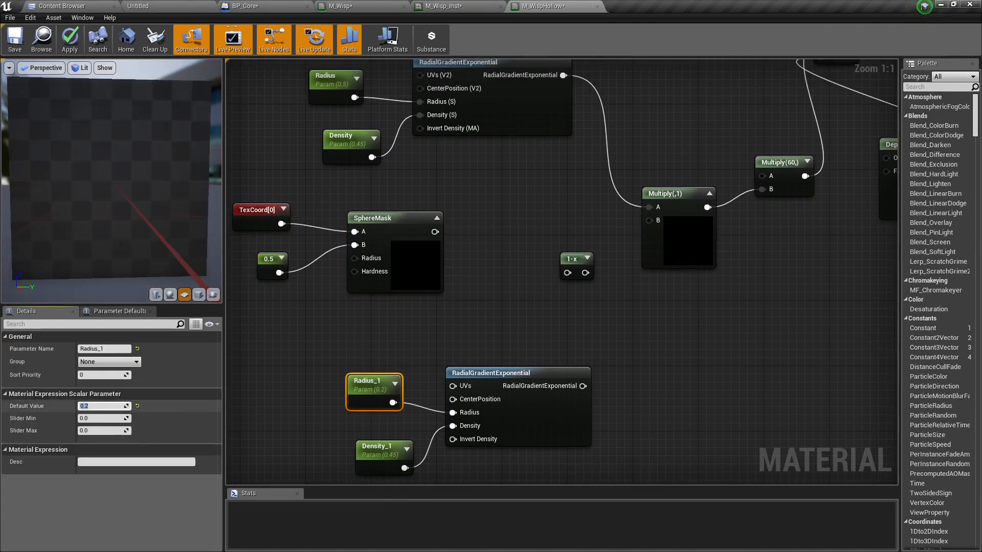
{"action": "key", "text": "Return"}
{"action": "left_click_drag", "start_coordinate": [583, 386], "coordinate": [649, 221]}
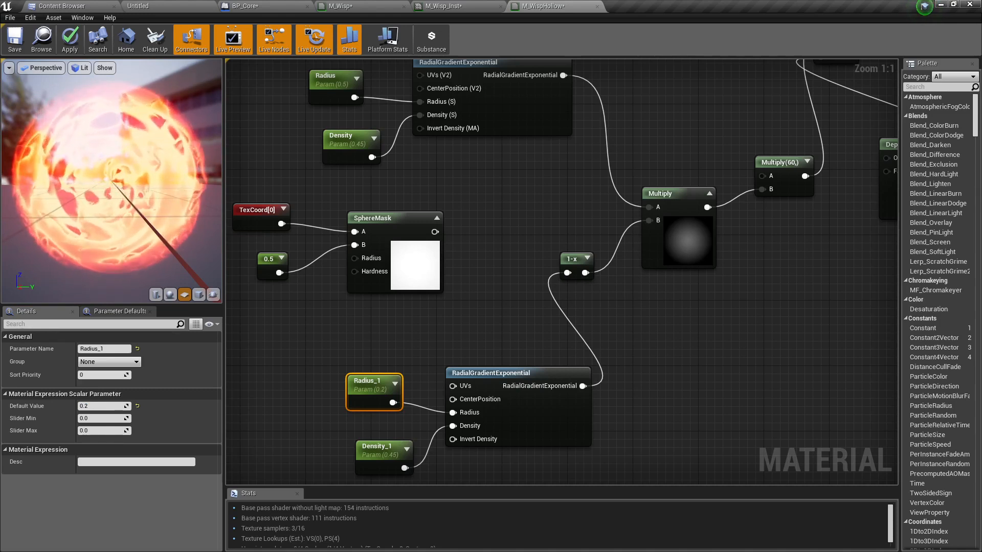
{"action": "right_click_drag", "start_coordinate": [562, 307], "coordinate": [571, 263]}
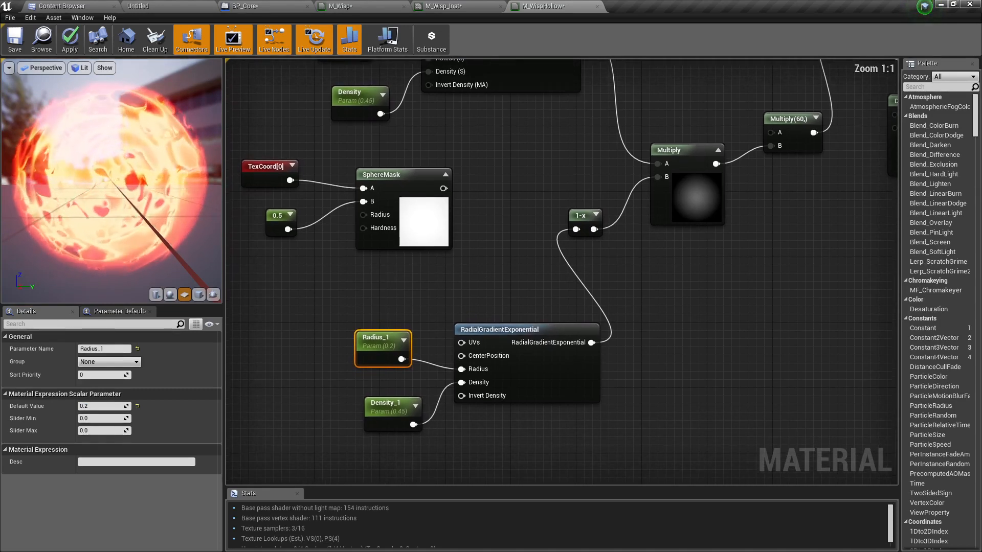
Delete the copied Radius, Density and RadialGradientExponential nodes and wire SphereMask's output back into OneMinus.
{"action": "left_click_drag", "start_coordinate": [377, 291], "coordinate": [537, 438]}
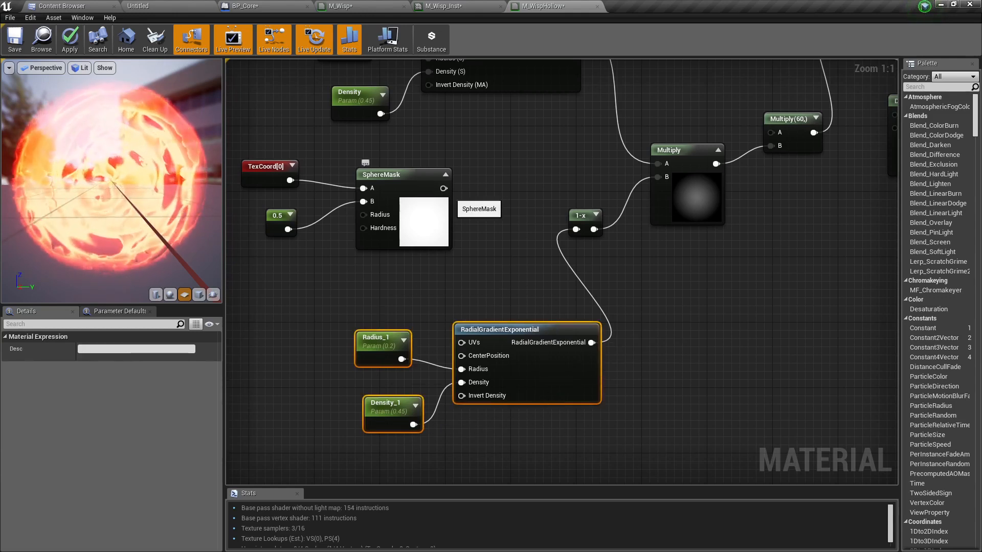
{"action": "key", "text": "Delete"}
{"action": "right_click_drag", "start_coordinate": [500, 180], "coordinate": [492, 248]}
{"action": "left_click_drag", "start_coordinate": [435, 256], "coordinate": [569, 296]}
Move the SphereMask, TexCoord and 0.5 constant group closer to OneMinus and tidy the TexCoord node's position.
{"action": "left_click_drag", "start_coordinate": [230, 222], "coordinate": [451, 322]}
{"action": "left_click_drag", "start_coordinate": [391, 245], "coordinate": [461, 255]}
{"action": "left_click", "coordinate": [392, 230]}
{"action": "mouse_move", "coordinate": [333, 245]}
{"action": "left_mouse_down"}
{"action": "mouse_move", "coordinate": [363, 246]}
{"action": "mouse_move", "coordinate": [348, 246]}
{"action": "left_mouse_up"}
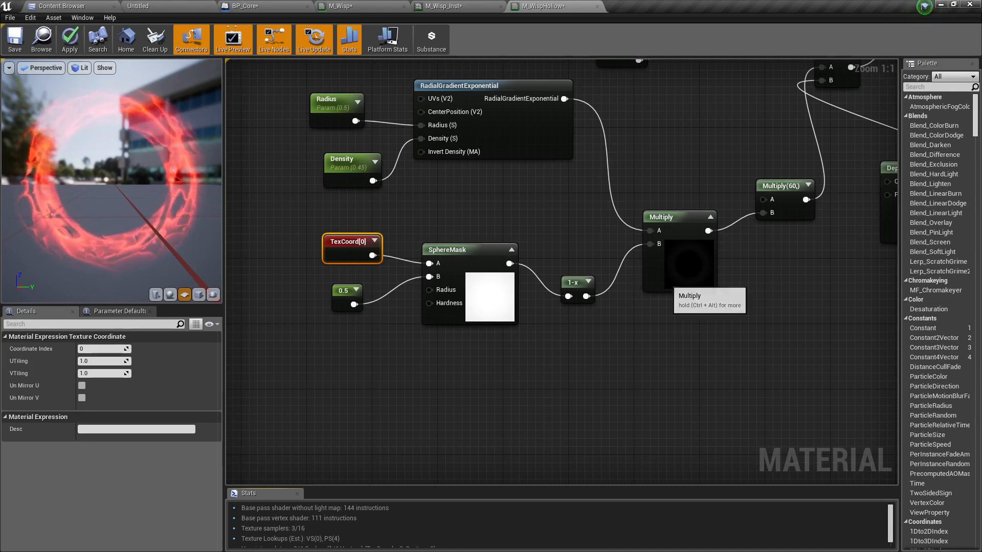
{"action": "left_click_drag", "start_coordinate": [111, 180], "coordinate": [111, 202]}
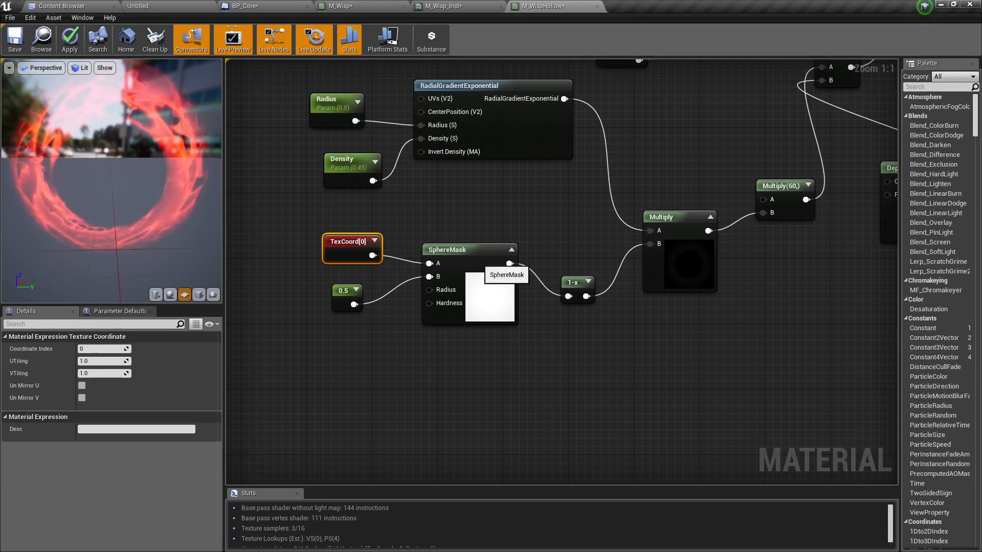
Try SphereMask radius values of 0.2 and 0.3, and set the radius back to 3.
{"action": "left_click", "coordinate": [489, 284]}
{"action": "left_click", "coordinate": [87, 349]}
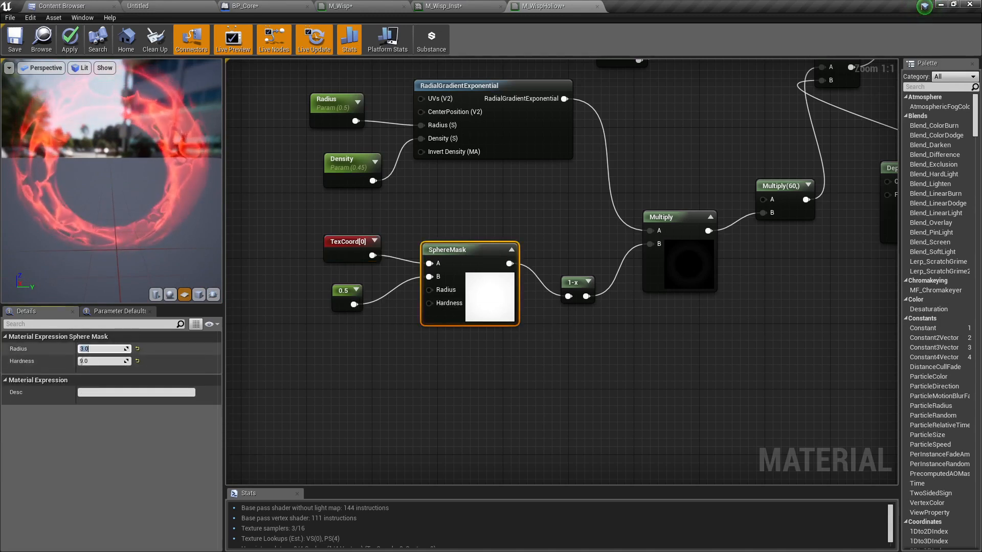
{"action": "key", "text": "Return"}
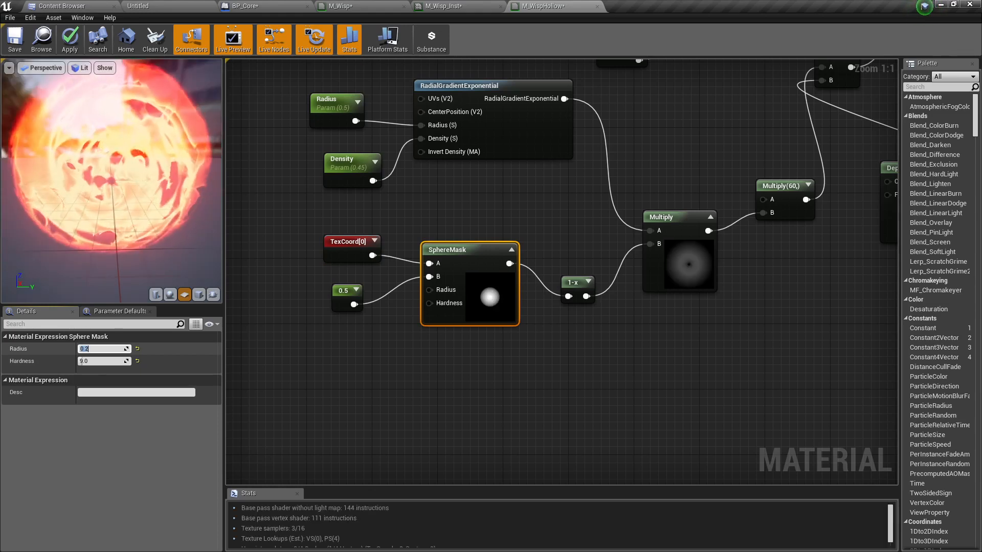
{"action": "type", "text": ".3"}
{"action": "key", "text": "Return"}
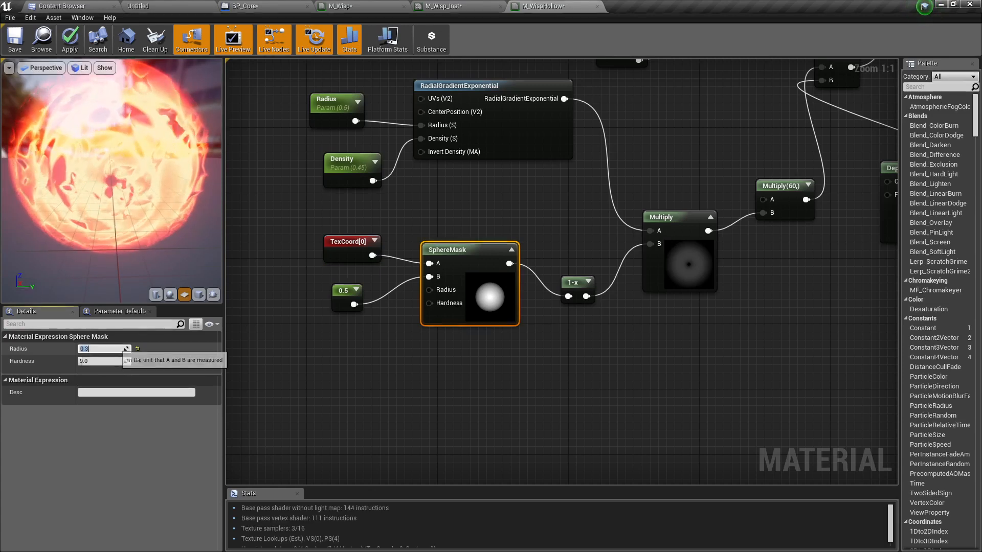
{"action": "type", "text": "3"}
{"action": "key", "text": "Tab"}
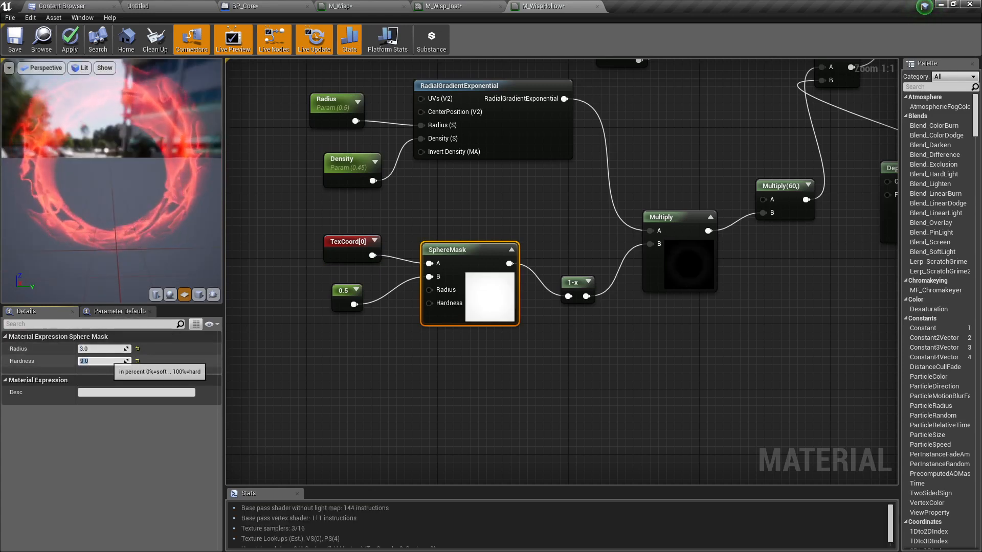
Try a SphereMask hardness of 1, settle on 10, and apply the material changes.
{"action": "type", "text": "1"}
{"action": "key", "text": "Return"}
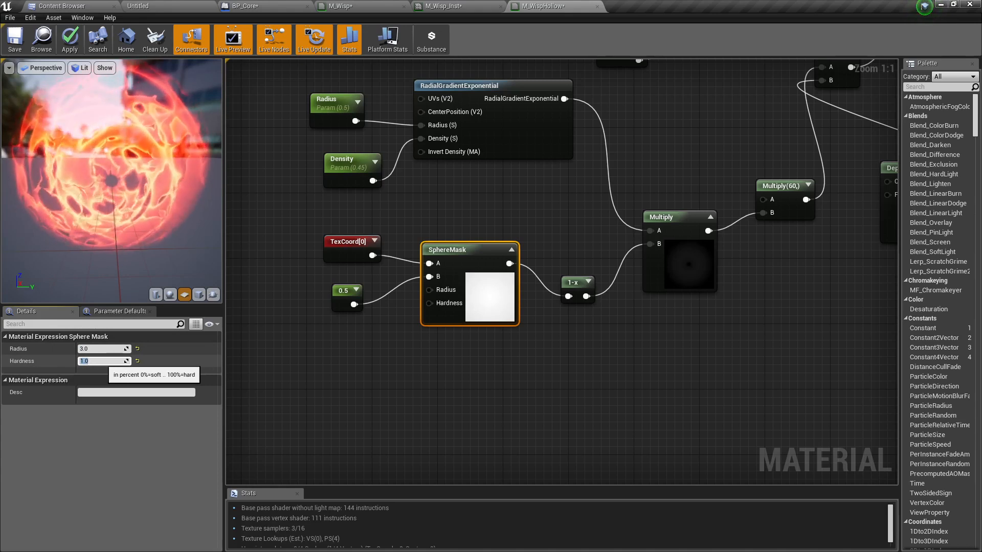
{"action": "type", "text": "10"}
{"action": "key", "text": "Return"}
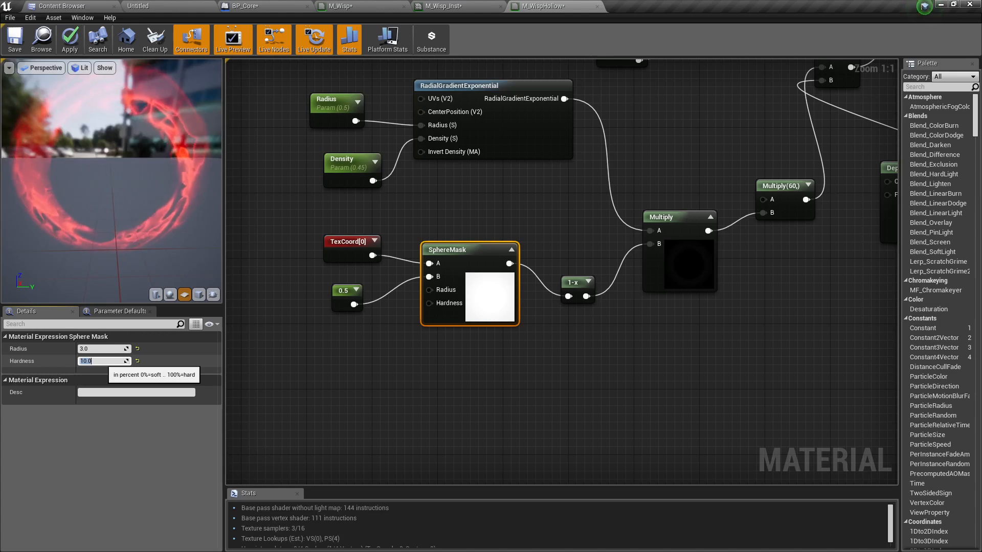
{"action": "left_click_drag", "start_coordinate": [198, 276], "coordinate": [184, 259]}
{"action": "right_click_drag", "start_coordinate": [480, 189], "coordinate": [318, 261]}
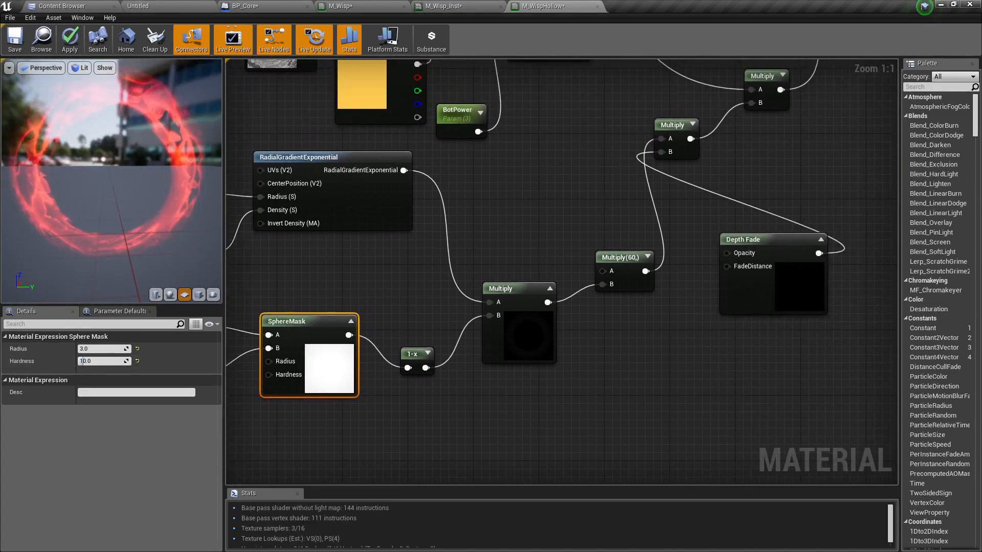
{"action": "scroll", "coordinate": [474, 244], "scroll_direction": "down", "scroll_amount": 2}
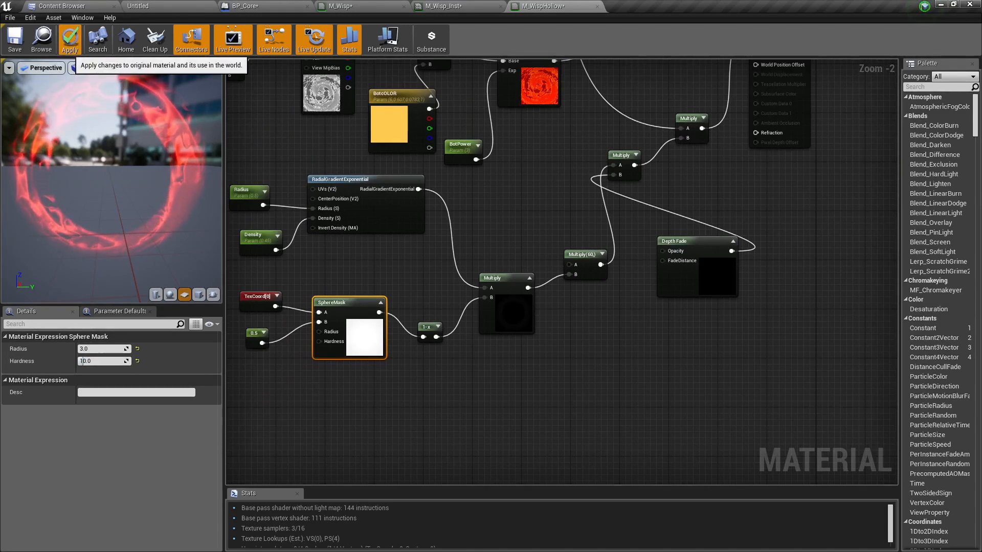
{"action": "left_click", "coordinate": [70, 40]}
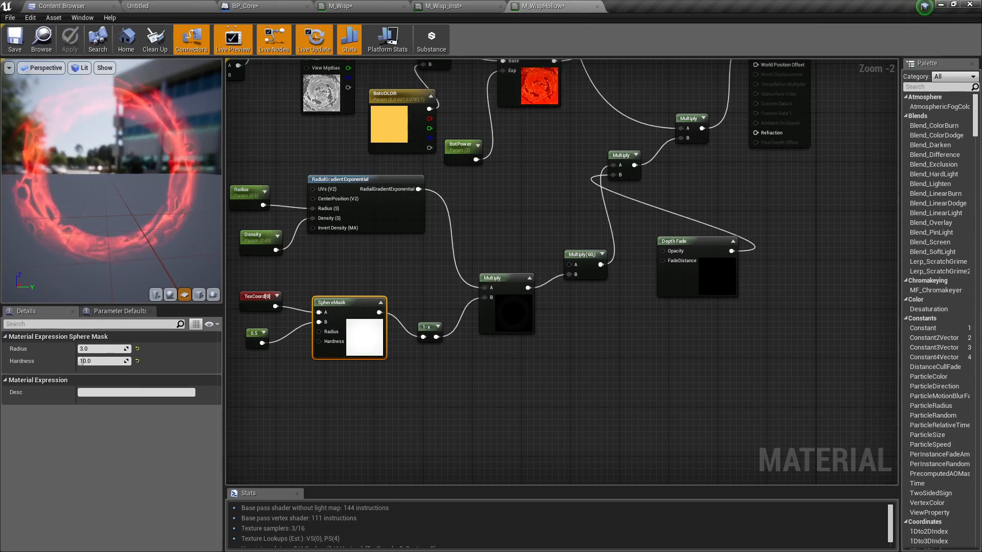
Examine the M_WispHollow graph and the BP_Core sphere in its viewport, and return to the M_WispHollow material.
{"action": "right_click_drag", "start_coordinate": [516, 200], "coordinate": [551, 384]}
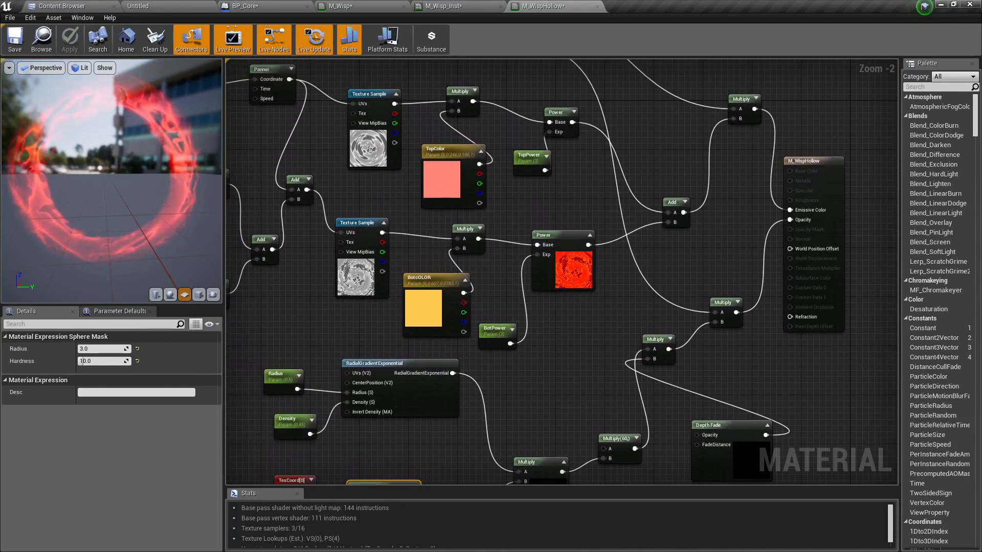
{"action": "right_click_drag", "start_coordinate": [589, 362], "coordinate": [524, 258]}
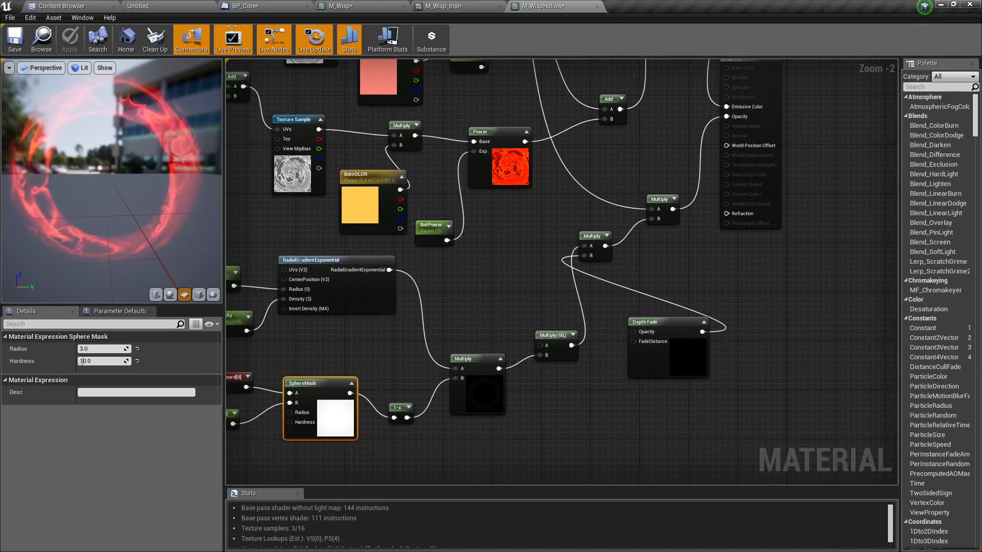
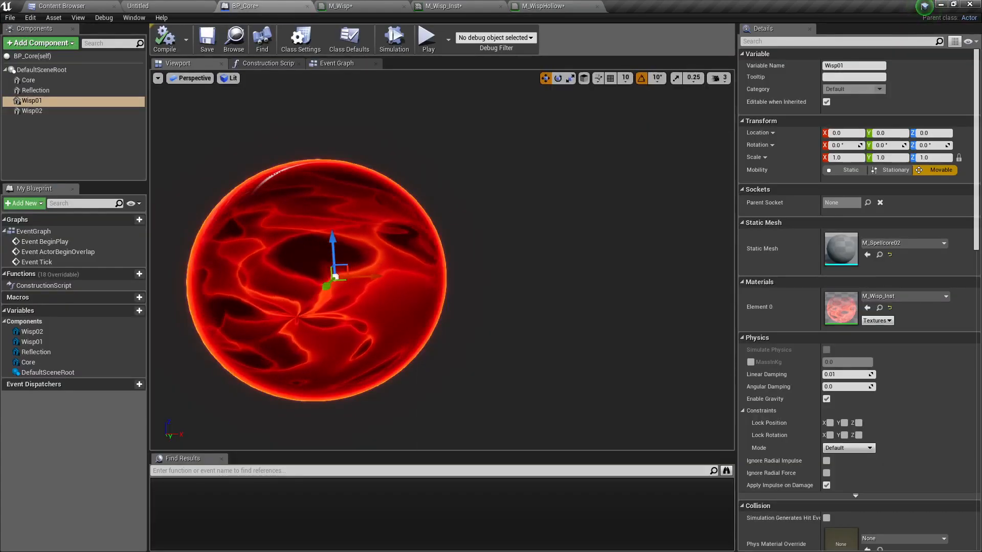
{"action": "left_click_drag", "start_coordinate": [442, 260], "coordinate": [420, 286]}
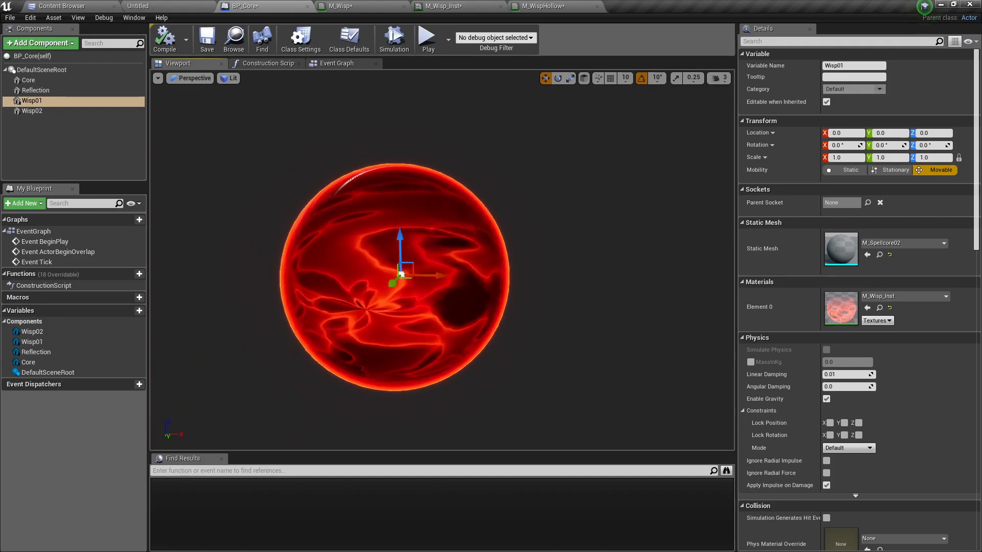
{"action": "left_click", "coordinate": [550, 6]}
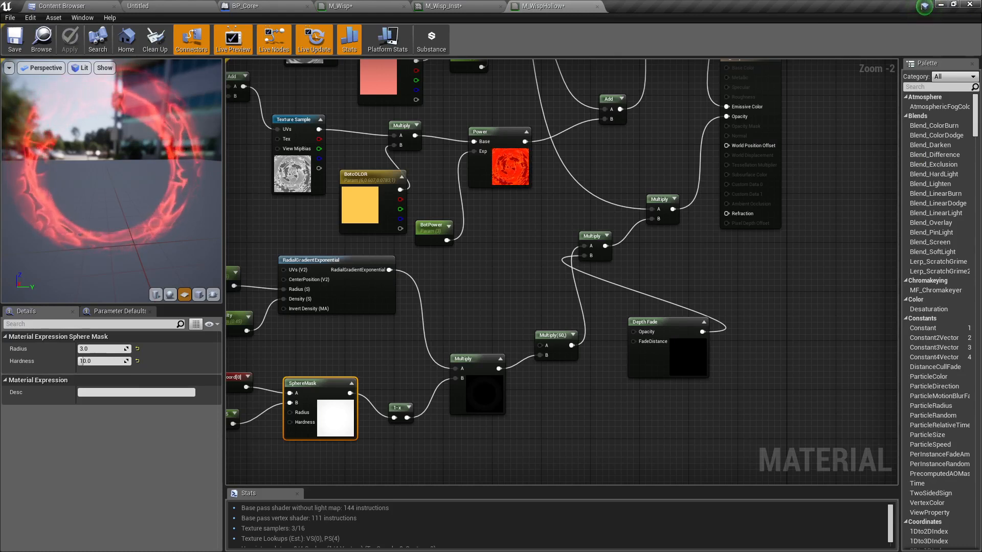
{"action": "right_click_drag", "start_coordinate": [421, 358], "coordinate": [510, 216]}
{"action": "scroll", "coordinate": [465, 295], "scroll_direction": "up", "scroll_amount": 1}
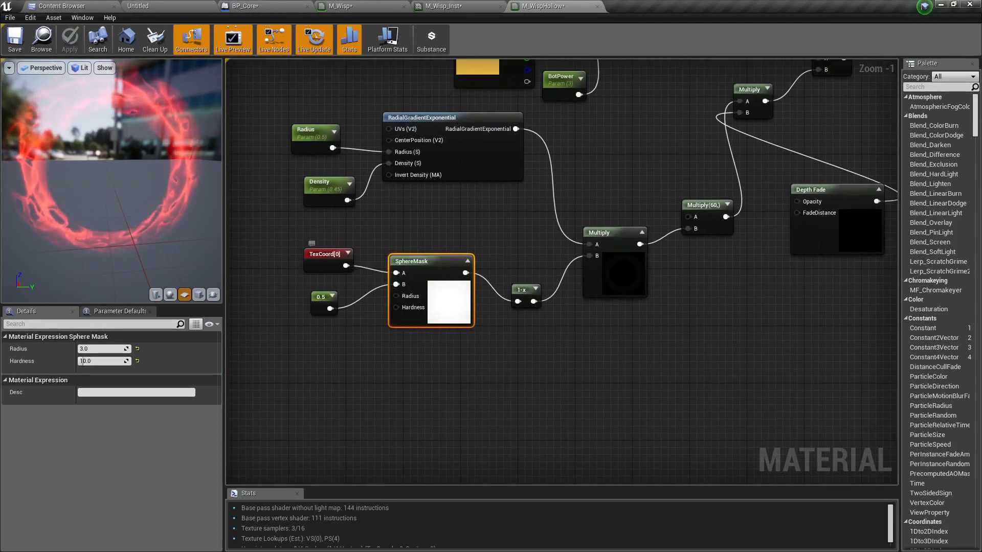
Disconnect RadialGradientExponential from the Multiply's A input and move it with its Radius and Density parameters far off to the side.
{"action": "left_click_drag", "start_coordinate": [309, 242], "coordinate": [409, 307]}
{"action": "left_click", "coordinate": [436, 270]}
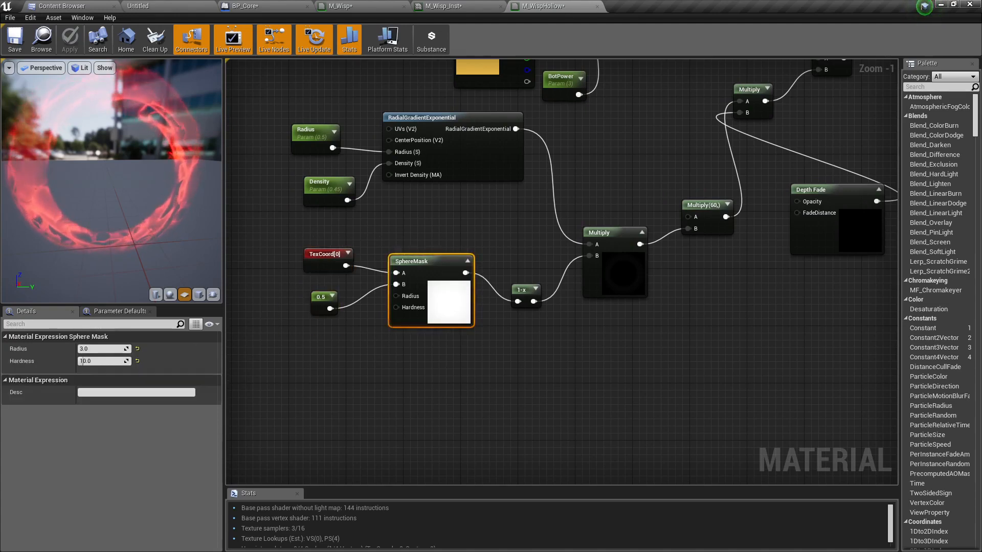
{"action": "left_click", "coordinate": [438, 115]}
{"action": "right_click_drag", "start_coordinate": [438, 115], "coordinate": [431, 51]}
{"action": "right_click_drag", "start_coordinate": [440, 163], "coordinate": [501, 275]}
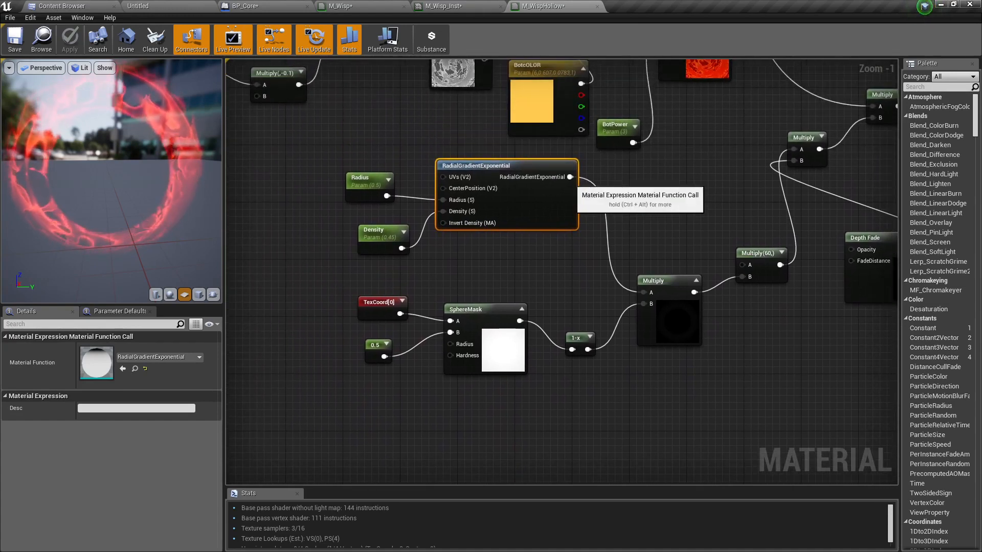
{"action": "left_click", "coordinate": [569, 177], "text": "alt"}
{"action": "left_click_drag", "start_coordinate": [483, 125], "coordinate": [384, 240]}
{"action": "left_click_drag", "start_coordinate": [438, 207], "coordinate": [124, 221]}
Duplicate the SphereMask, TexCoord and 0.5 constant group above the original and wire the duplicated SphereMask into the Multiply's A input.
{"action": "right_click_drag", "start_coordinate": [612, 212], "coordinate": [547, 195]}
{"action": "left_click_drag", "start_coordinate": [338, 263], "coordinate": [481, 366]}
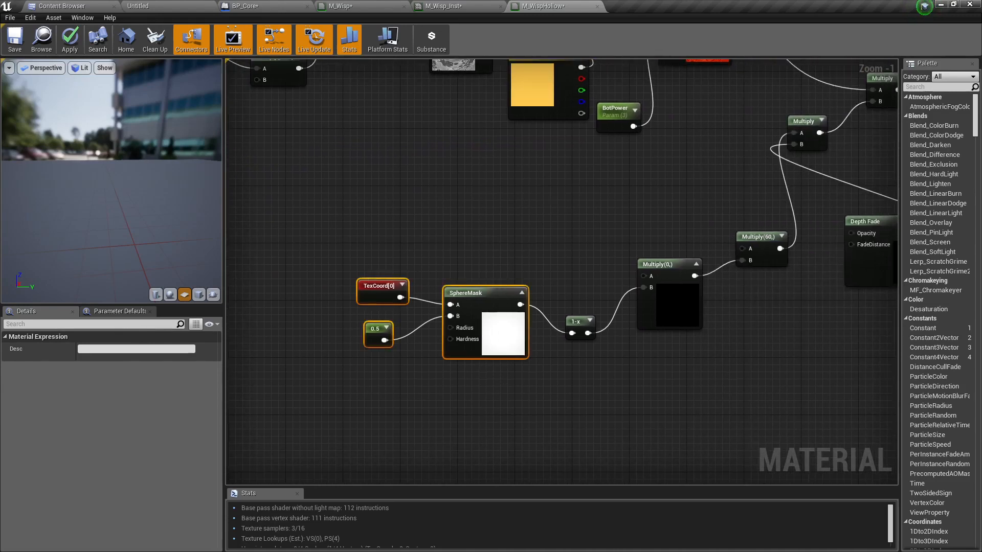
{"action": "key", "text": "ctrl+w"}
{"action": "right_click_drag", "start_coordinate": [563, 197], "coordinate": [463, 210]}
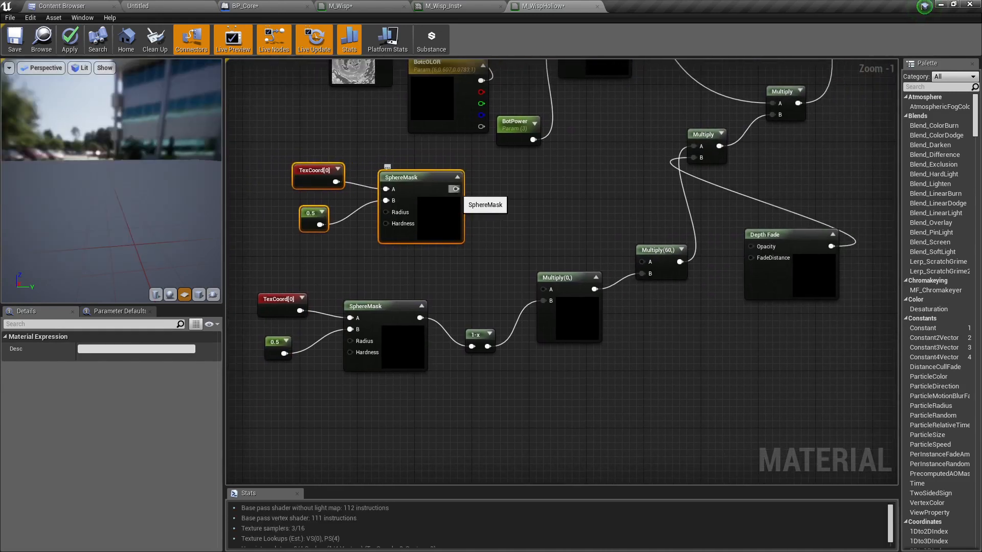
{"action": "left_click_drag", "start_coordinate": [455, 189], "coordinate": [543, 290]}
{"action": "right_click_drag", "start_coordinate": [610, 64], "coordinate": [676, 87]}
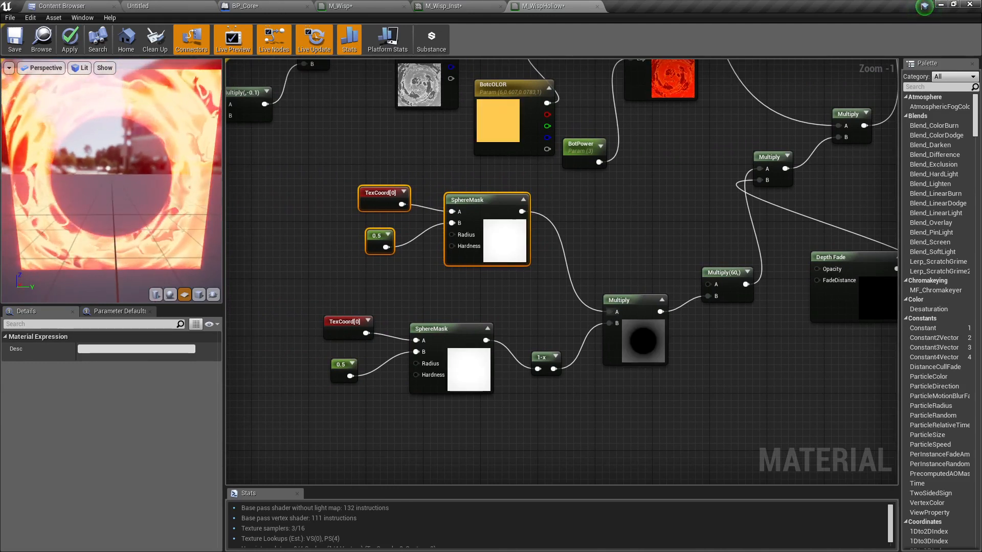
Try radius values of 4, 0.4 and 0.7 on the duplicated SphereMask, and settle on 0.4.
{"action": "right_click_drag", "start_coordinate": [613, 225], "coordinate": [632, 251]}
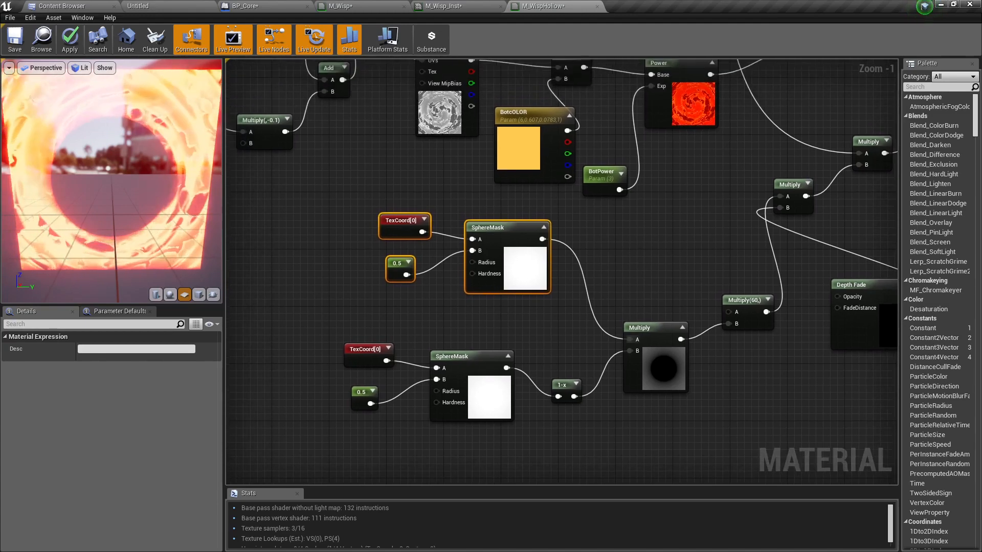
{"action": "scroll", "coordinate": [536, 270], "scroll_direction": "up", "scroll_amount": 1}
{"action": "left_click", "coordinate": [522, 281]}
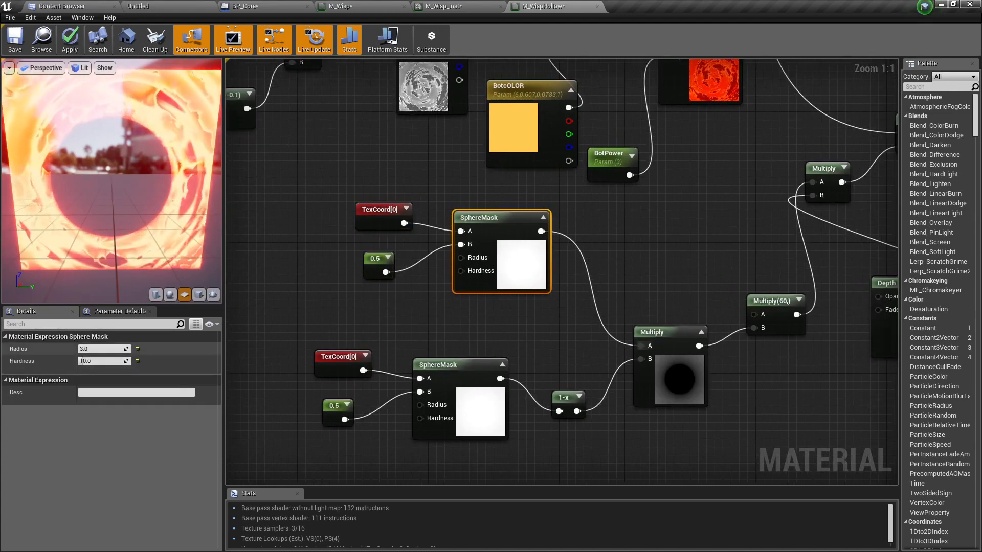
{"action": "type", "text": "4"}
{"action": "key", "text": "Tab"}
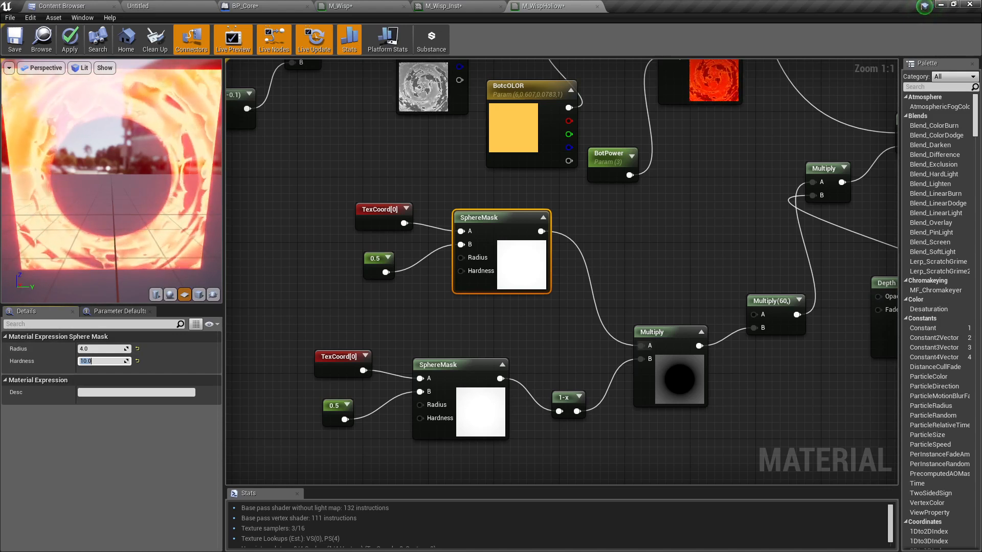
{"action": "left_click", "coordinate": [531, 265]}
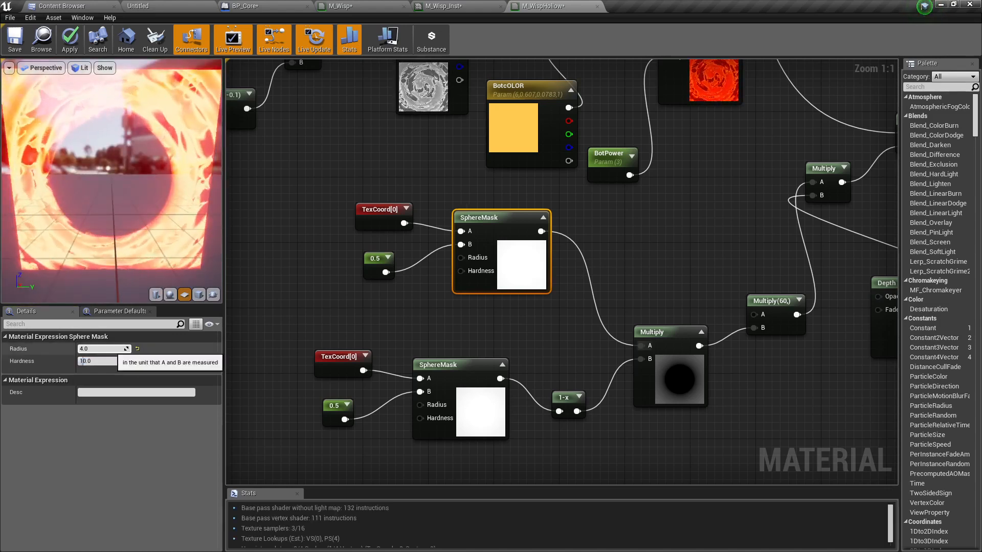
{"action": "left_click", "coordinate": [112, 349]}
{"action": "key", "text": "Return"}
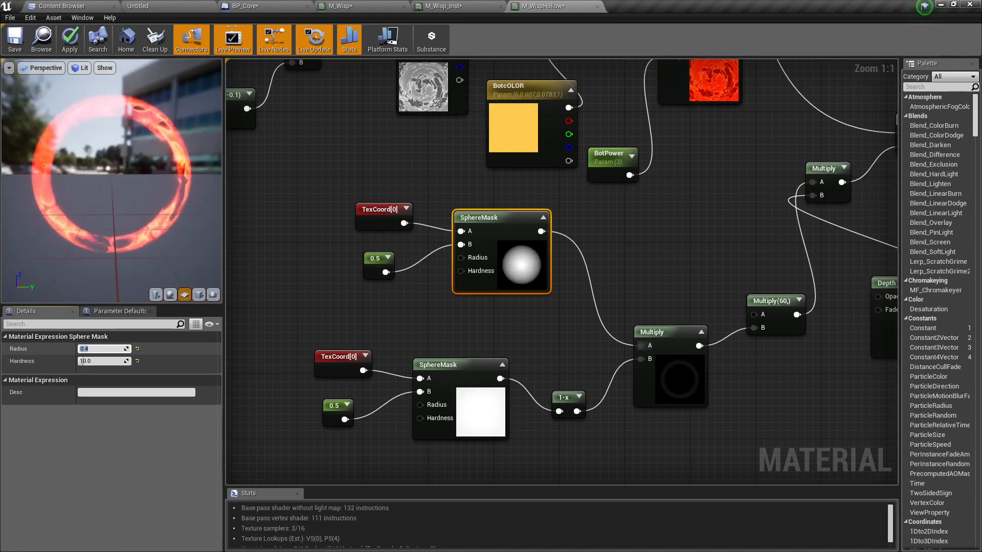
{"action": "key", "text": "Return"}
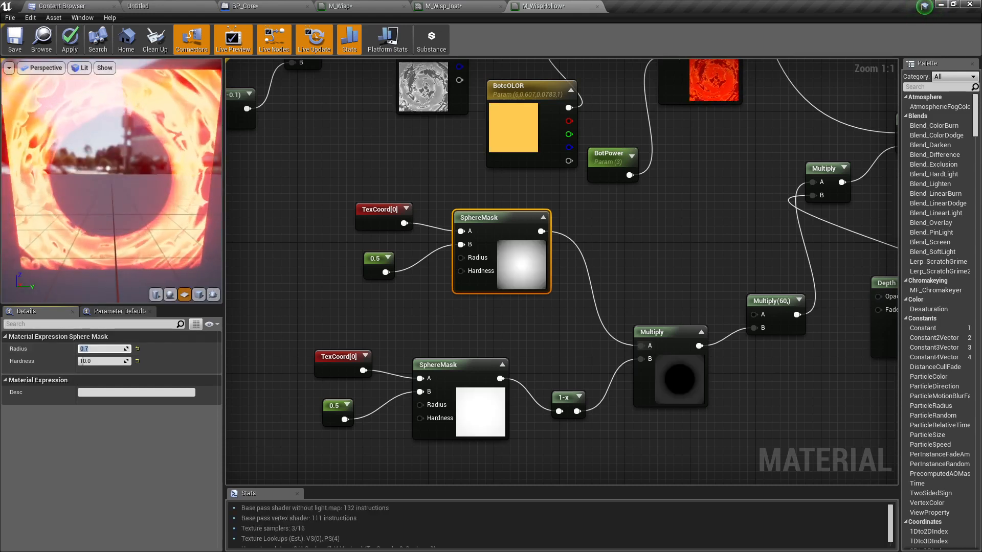
{"action": "type", "text": "0.4"}
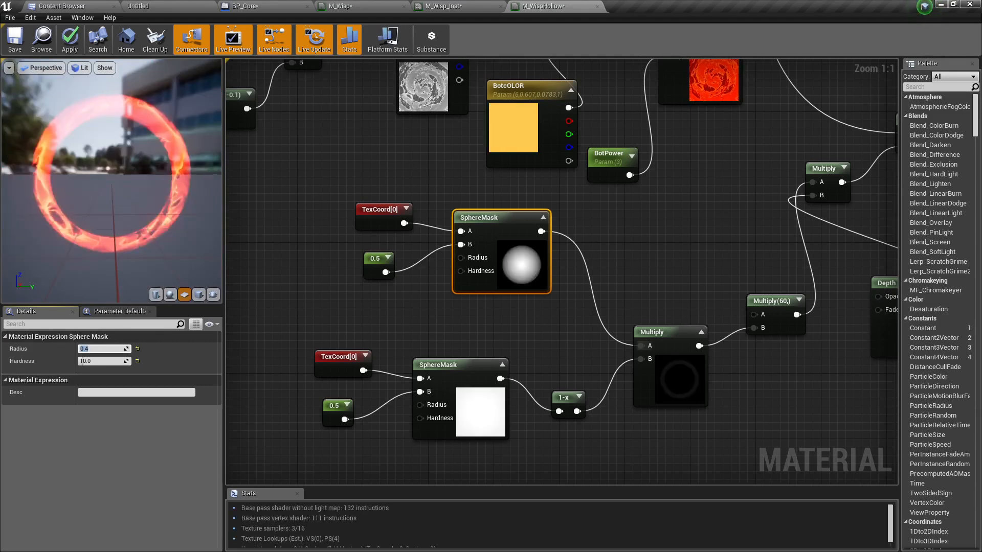
Delete the duplicated SphereMask, TexCoord and 0.5 constant group that feeds the Multiply's A input.
{"action": "right_click_drag", "start_coordinate": [421, 313], "coordinate": [809, 277]}
{"action": "scroll", "coordinate": [809, 277], "scroll_direction": "down", "scroll_amount": 2}
{"action": "left_click", "coordinate": [416, 206]}
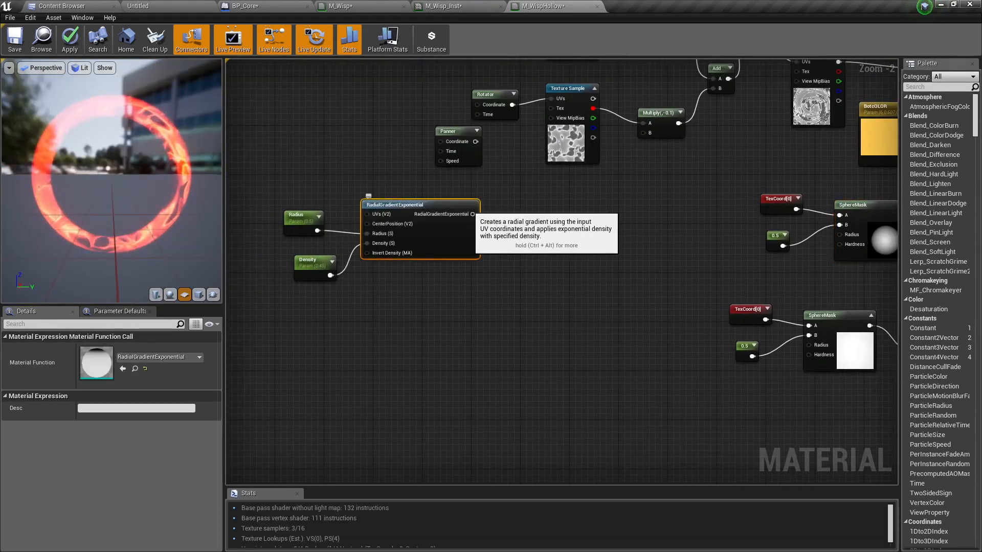
{"action": "right_click_drag", "start_coordinate": [642, 261], "coordinate": [370, 272]}
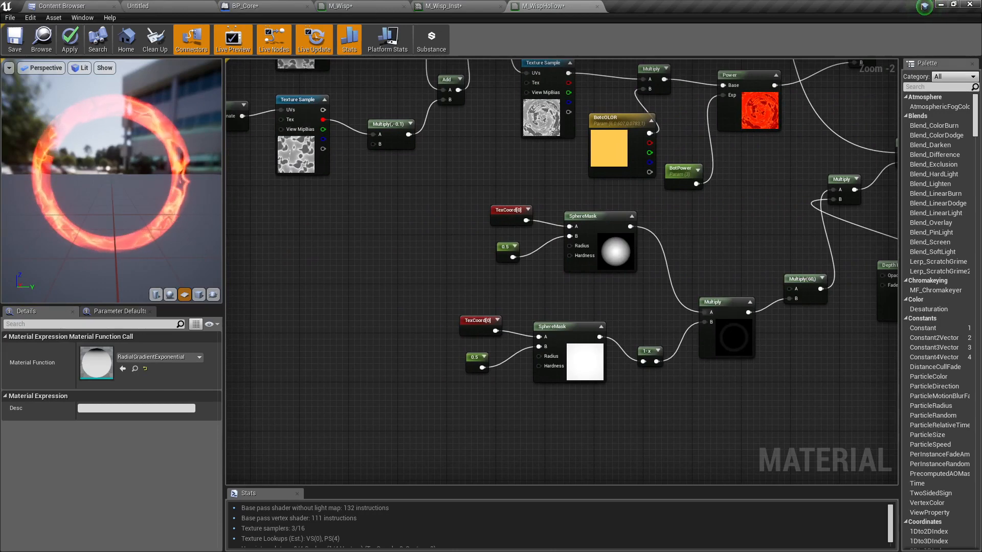
{"action": "scroll", "coordinate": [528, 173], "scroll_direction": "up", "scroll_amount": 1}
{"action": "scroll", "coordinate": [543, 184], "scroll_direction": "up", "scroll_amount": 1}
{"action": "right_click_drag", "start_coordinate": [543, 183], "coordinate": [431, 159]}
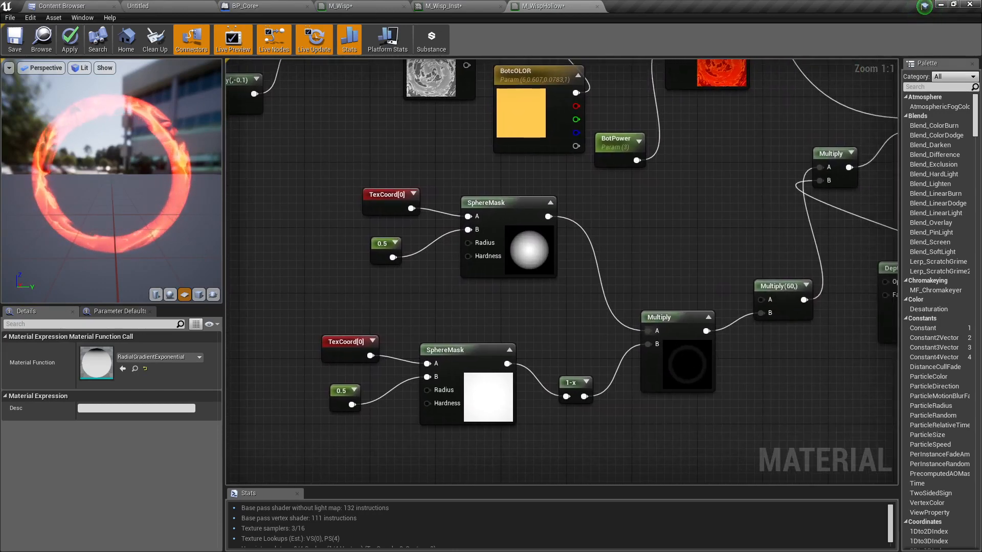
{"action": "left_click_drag", "start_coordinate": [344, 161], "coordinate": [515, 271]}
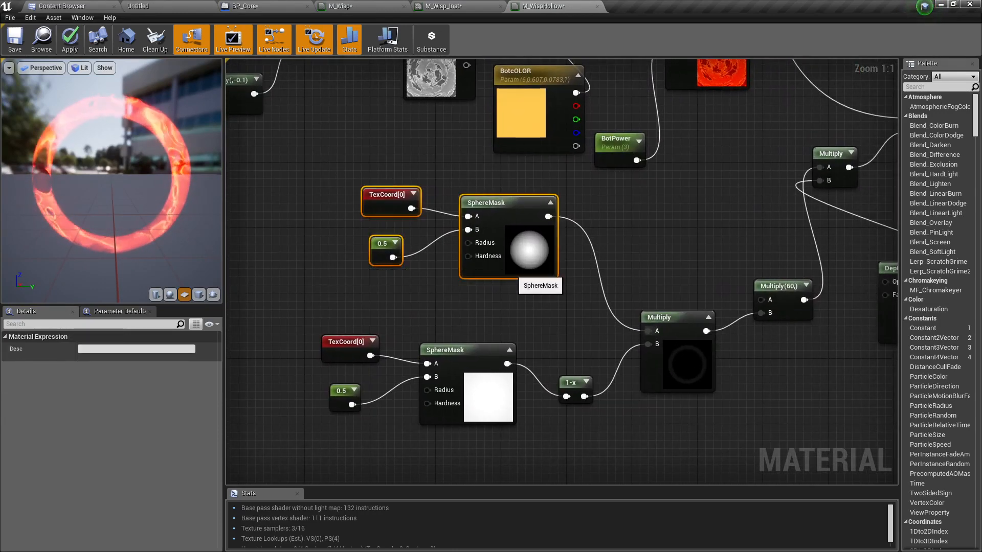
{"action": "key", "text": "Delete"}
{"action": "right_click_drag", "start_coordinate": [515, 272], "coordinate": [860, 257]}
{"action": "scroll", "coordinate": [455, 229], "scroll_direction": "down", "scroll_amount": 1}
{"action": "right_click_drag", "start_coordinate": [455, 229], "coordinate": [684, 221]}
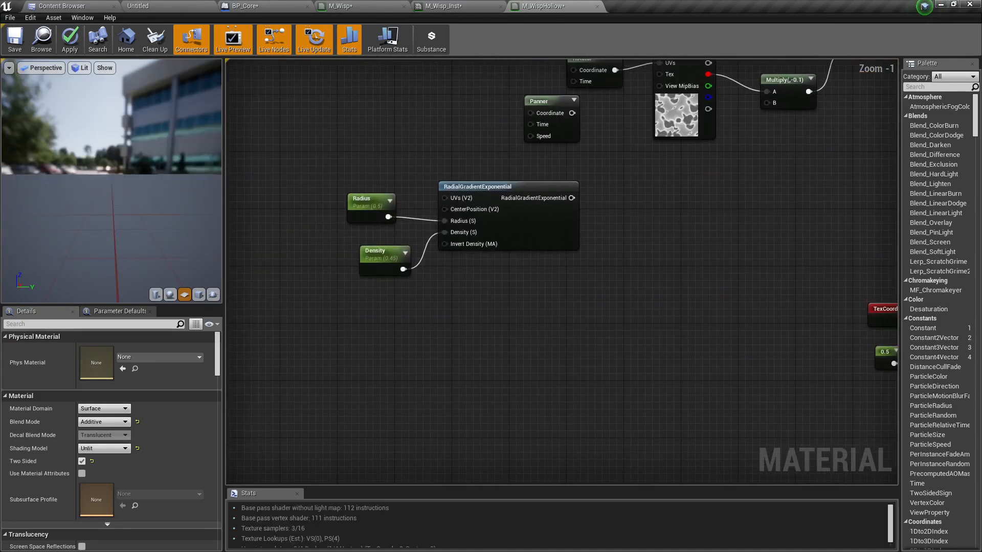
Move RadialGradientExponential with its Radius and Density parameters back above the SphereMask and connect its output to the Multiply's A input.
{"action": "left_click_drag", "start_coordinate": [614, 169], "coordinate": [358, 256]}
{"action": "right_click_drag", "start_coordinate": [358, 256], "coordinate": [178, 247]}
{"action": "left_click_drag", "start_coordinate": [330, 177], "coordinate": [716, 175]}
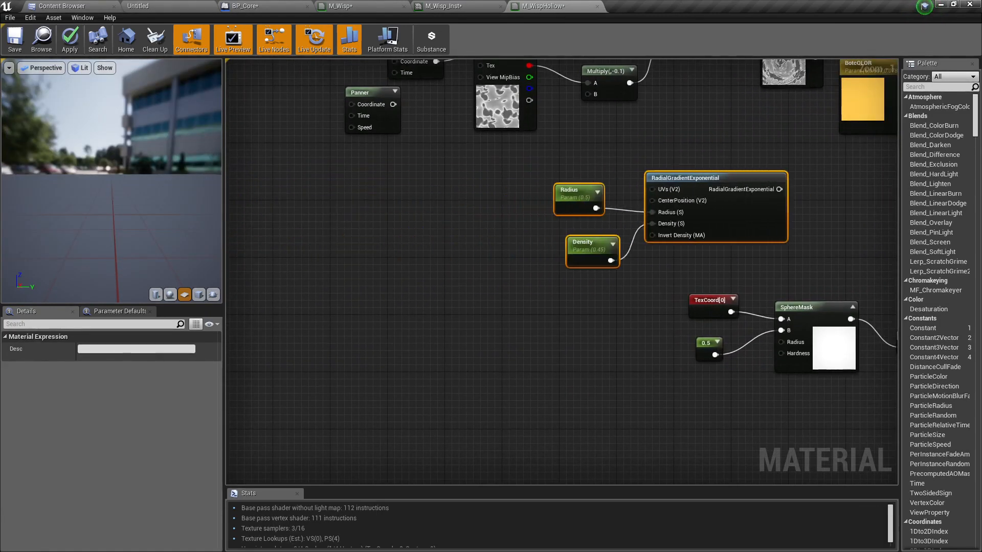
{"action": "right_click_drag", "start_coordinate": [716, 175], "coordinate": [447, 161]}
{"action": "left_click_drag", "start_coordinate": [447, 161], "coordinate": [527, 163]}
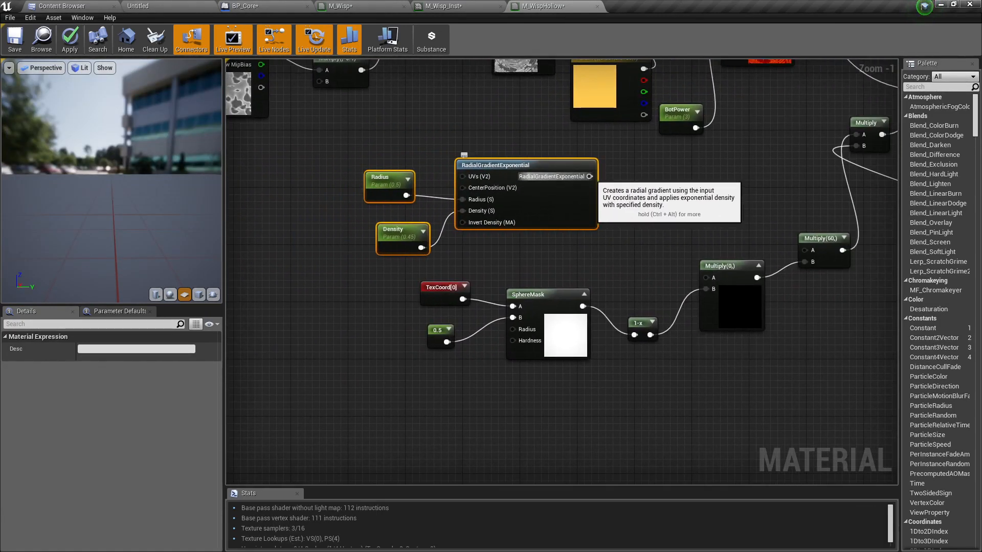
{"action": "left_click_drag", "start_coordinate": [590, 176], "coordinate": [708, 279]}
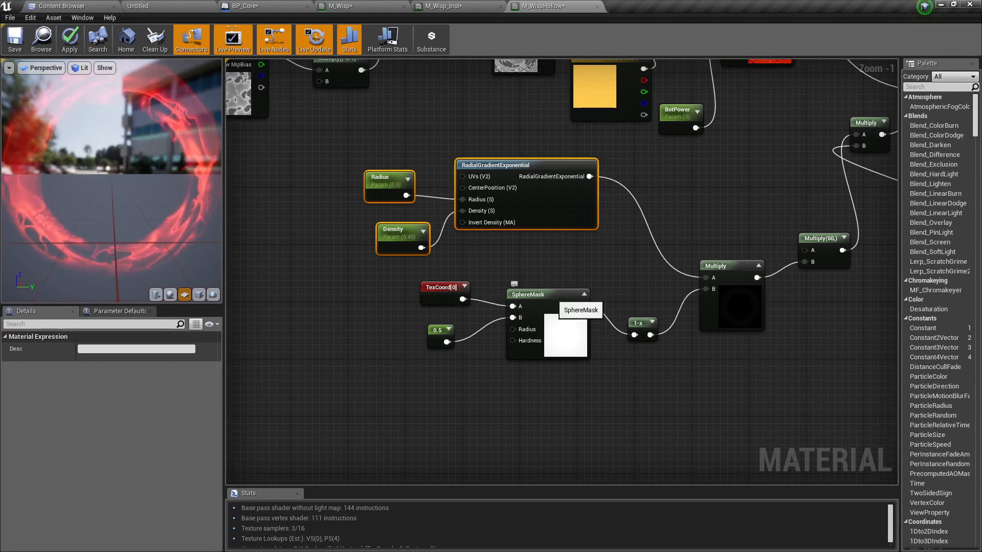
Set the SphereMask's radius to 2.5 and apply the M_WispHollow material.
{"action": "left_click", "coordinate": [555, 299]}
{"action": "left_click", "coordinate": [87, 349]}
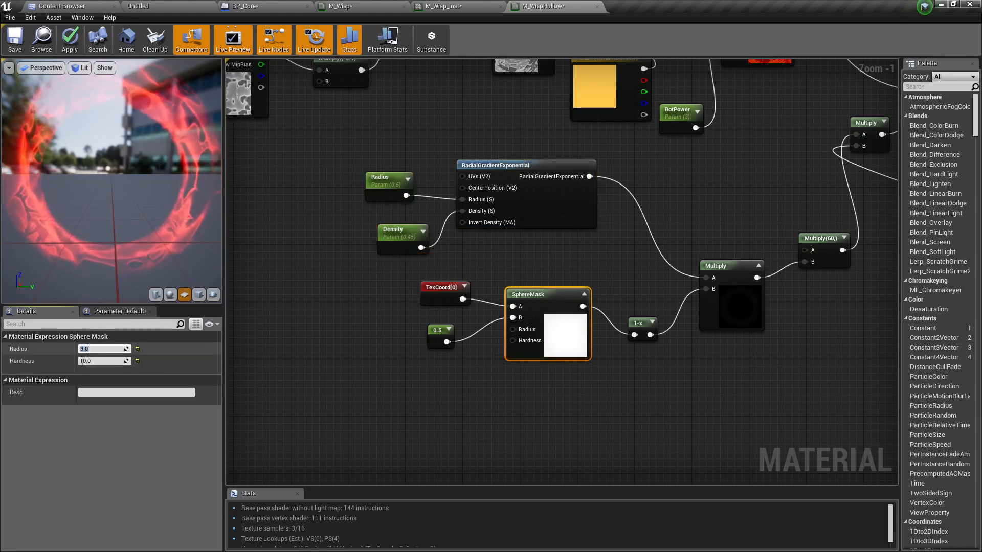
{"action": "key", "text": "BackSpace"}
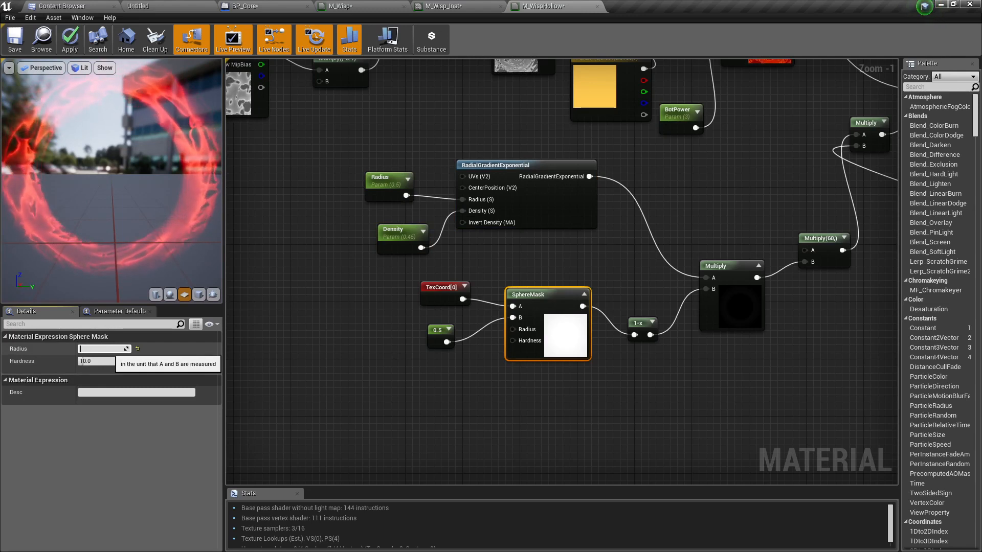
{"action": "type", "text": "2.5"}
{"action": "key", "text": "Return"}
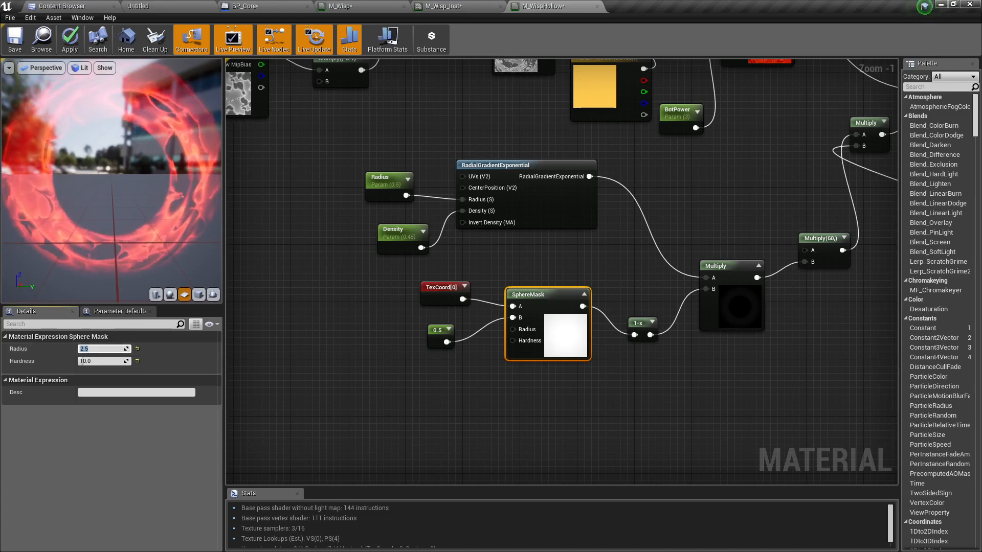
{"action": "left_click", "coordinate": [70, 40]}
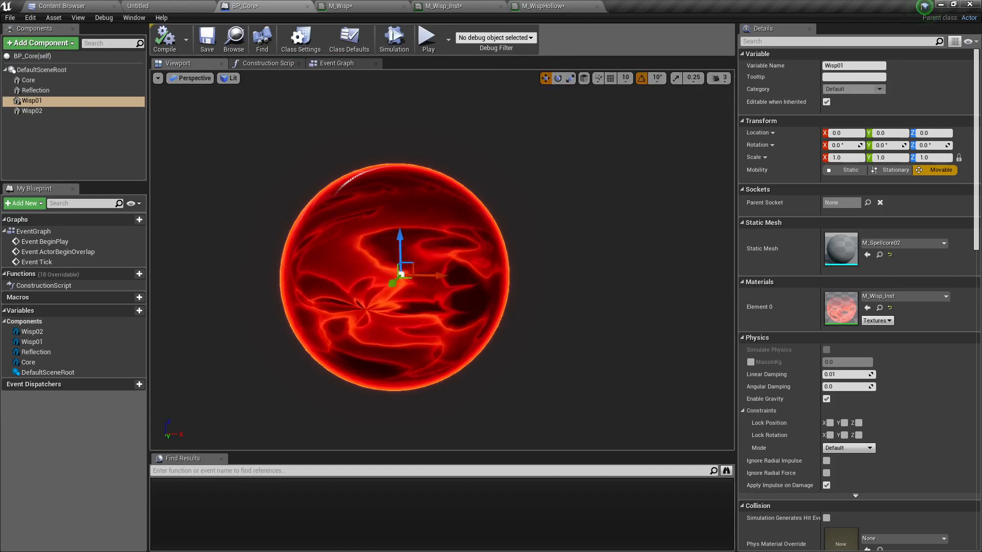
Examine the glowing sphere in BP_Core's viewport from several angles and distances.
{"action": "left_click_drag", "start_coordinate": [401, 275], "coordinate": [374, 278], "text": "alt"}
{"action": "left_click_drag", "start_coordinate": [370, 277], "coordinate": [452, 317], "text": "alt"}
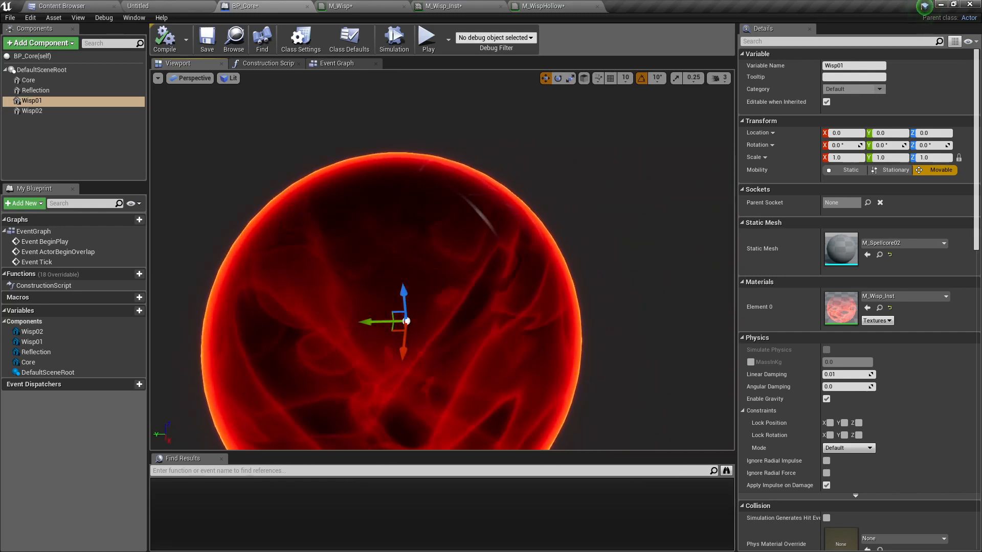
{"action": "right_click_drag", "start_coordinate": [453, 318], "coordinate": [277, 306]}
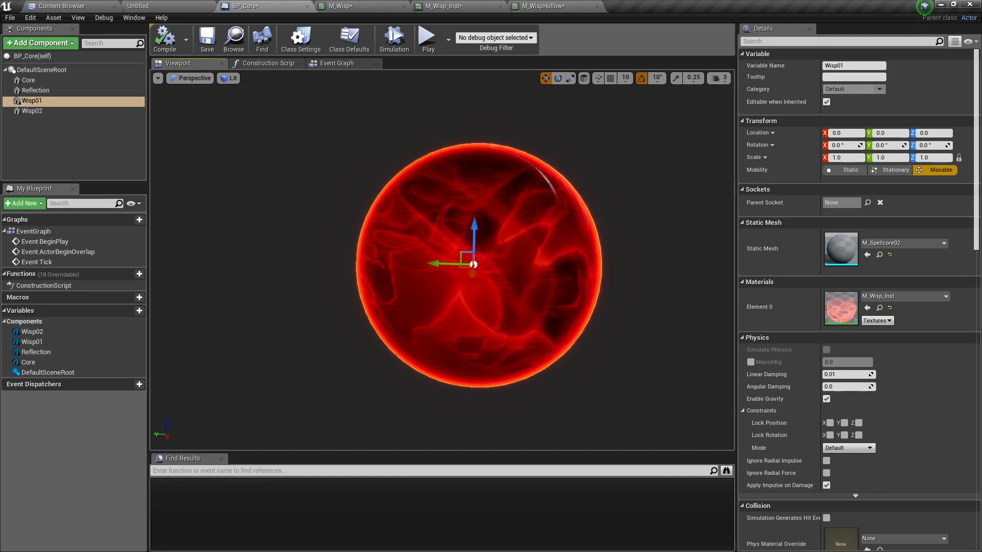
Bring up the M_Wisp material graph and review its texture, color and power nodes.
{"action": "left_click", "coordinate": [368, 6]}
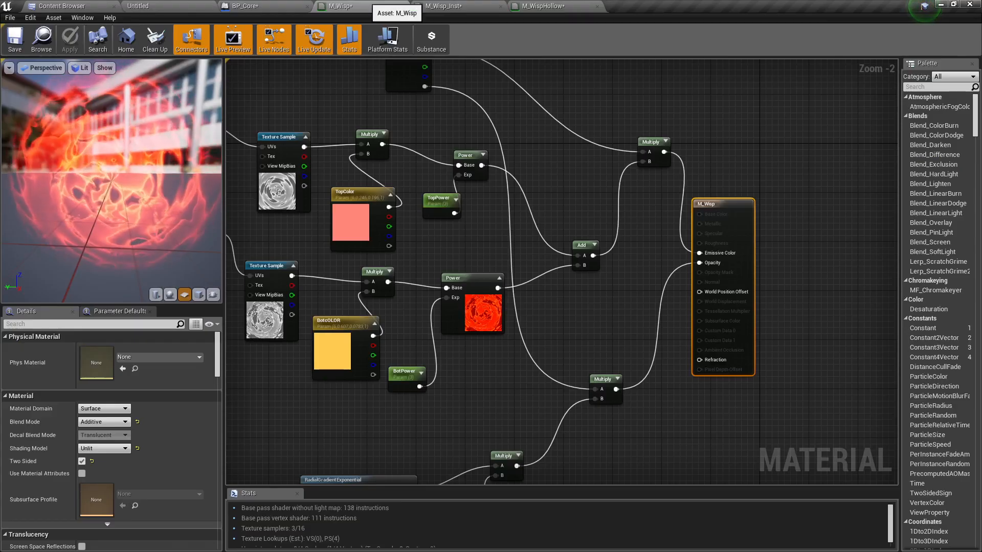
{"action": "right_click_drag", "start_coordinate": [501, 146], "coordinate": [621, 111]}
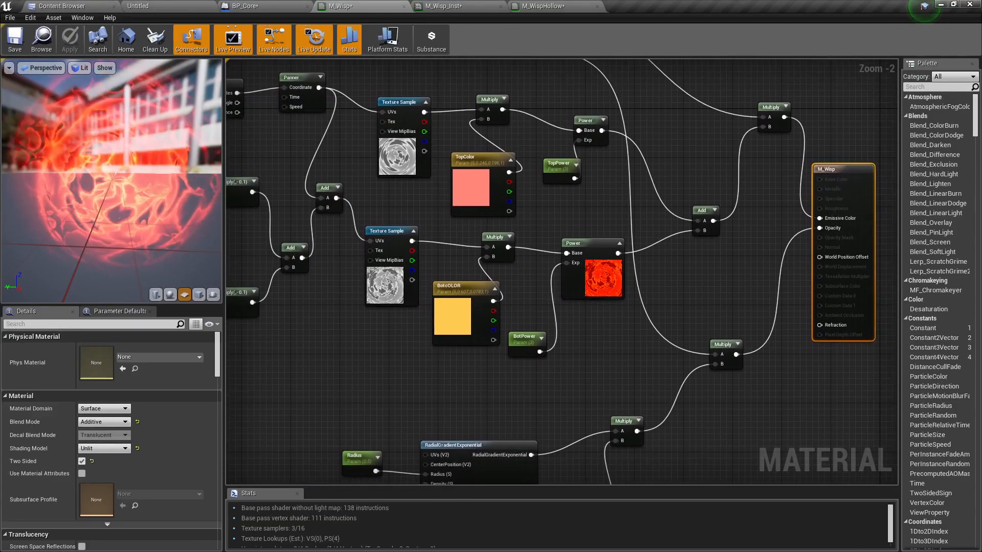